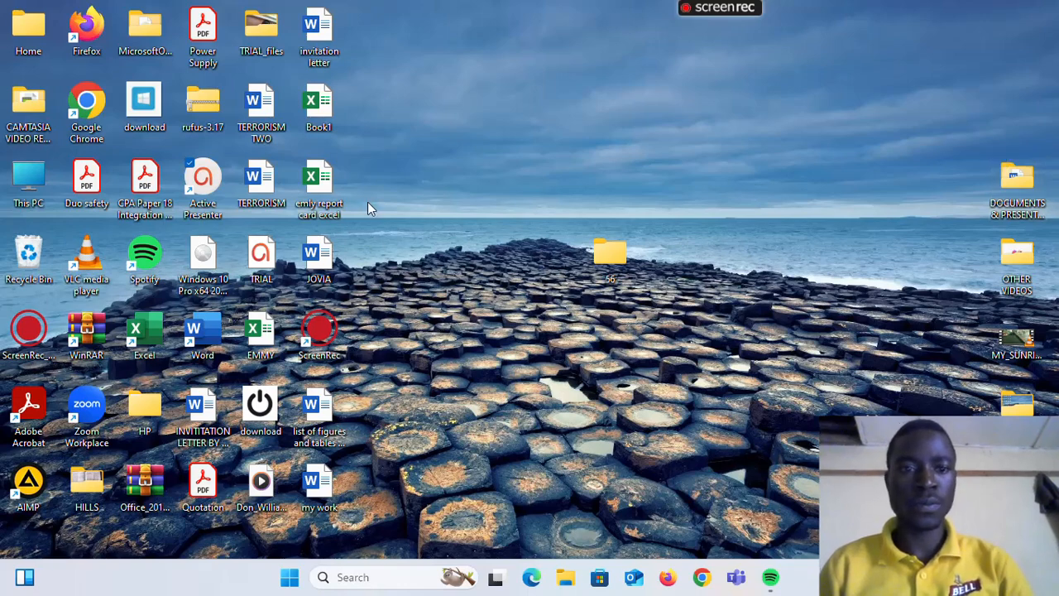
# Step: Open Excel and create a blank workbook
pyautogui.doubleClick(152, 351)
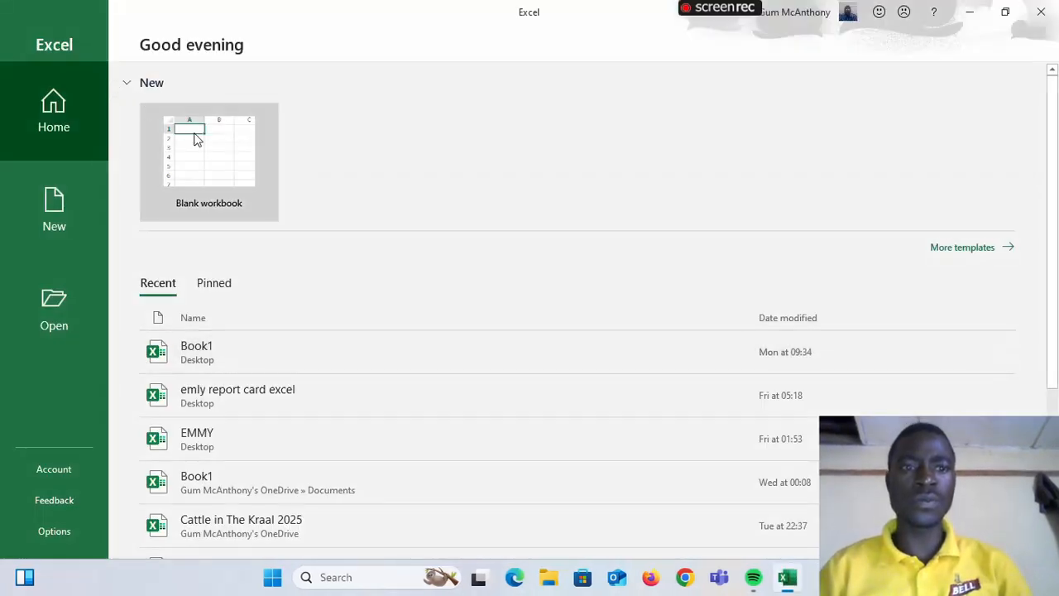
pyautogui.click(199, 135)
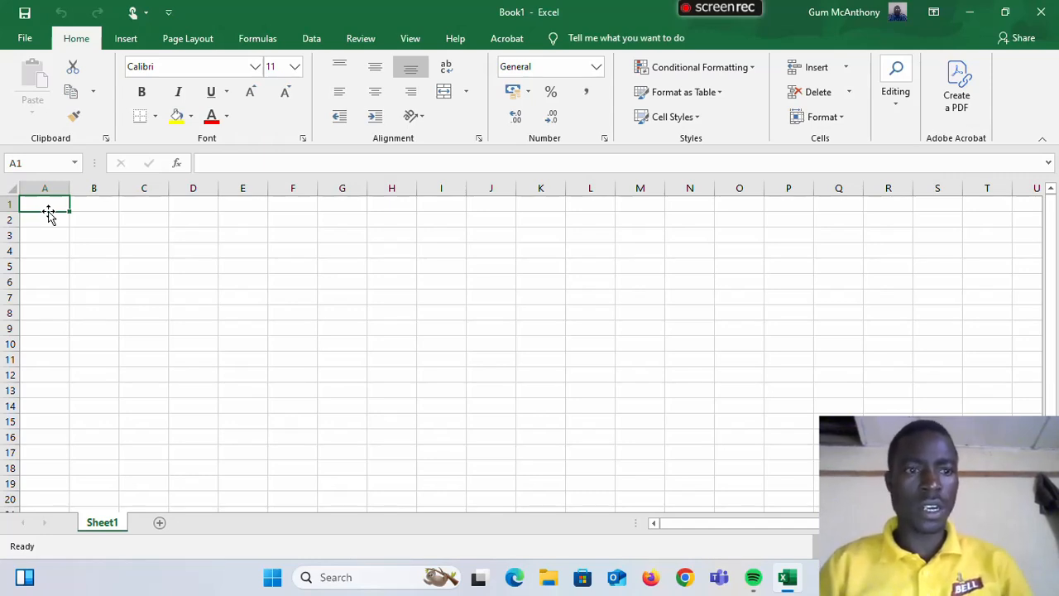
# Step: Enter the title "COUNTRIES GDP OF AFRICA" in cell A1
pyautogui.click(9, 204)
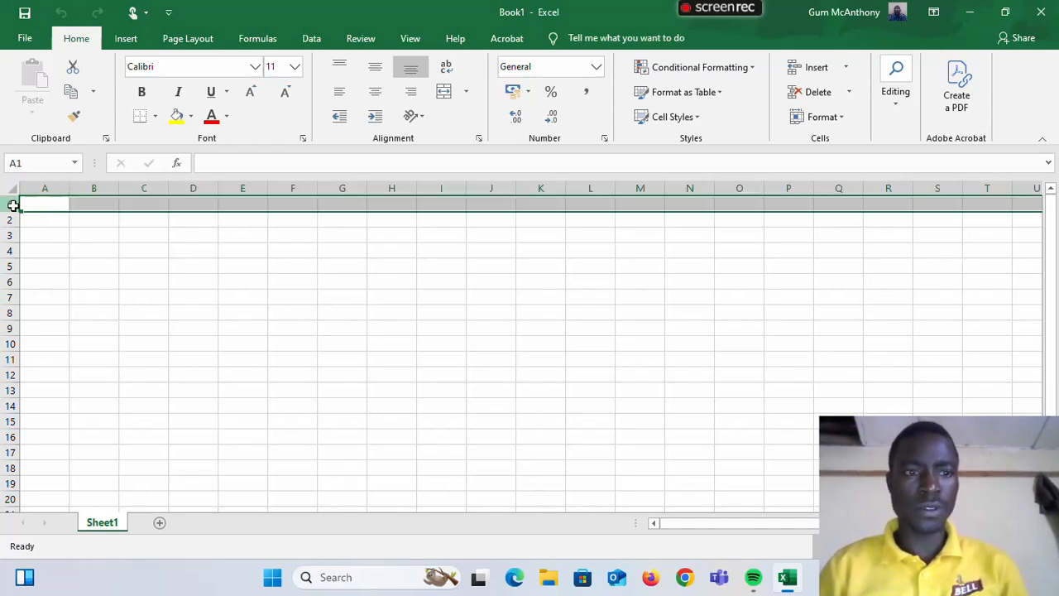
pyautogui.write('c')
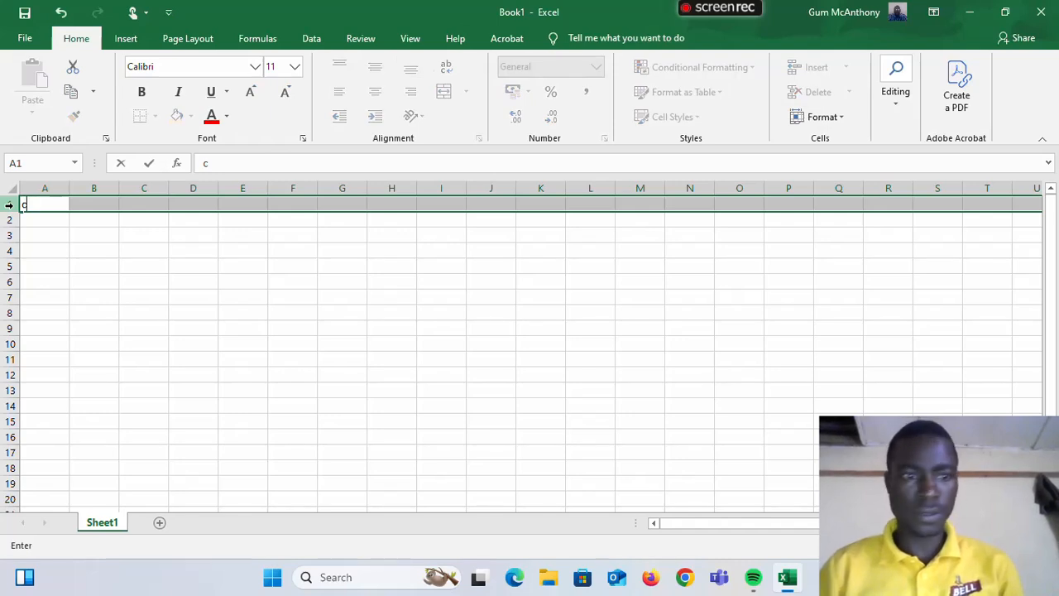
pyautogui.press('BackSpace')
pyautogui.write('CP')
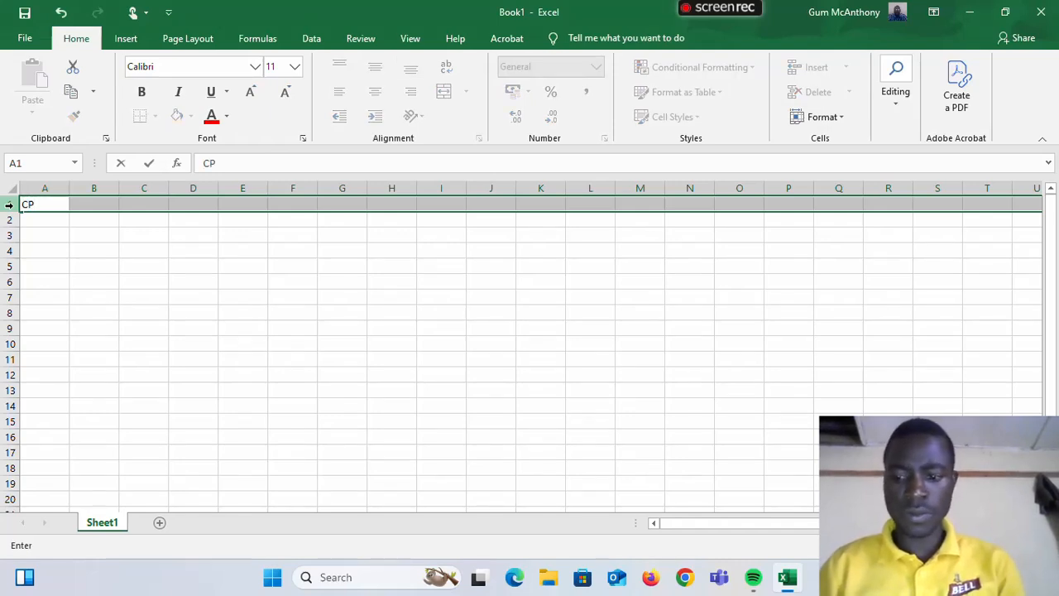
pyautogui.press('BackSpace')
pyautogui.write('O')
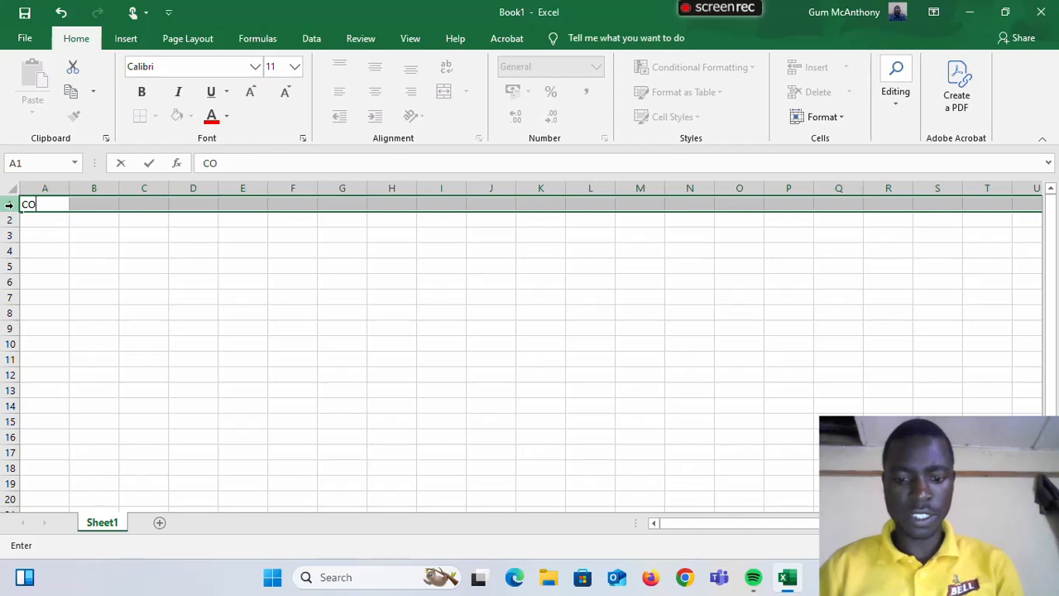
pyautogui.write('UNTR')
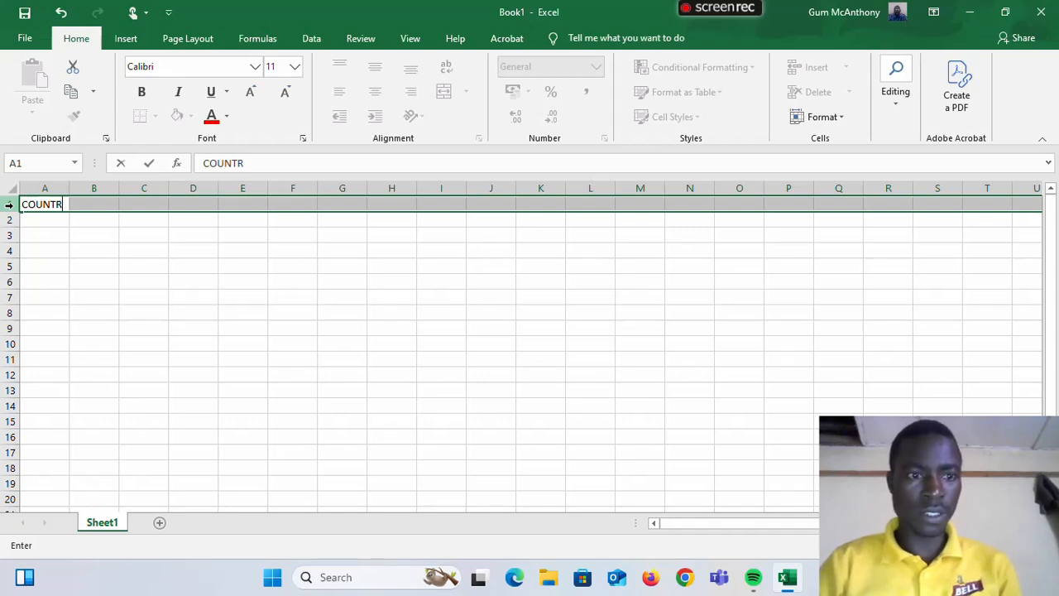
pyautogui.write('IES')
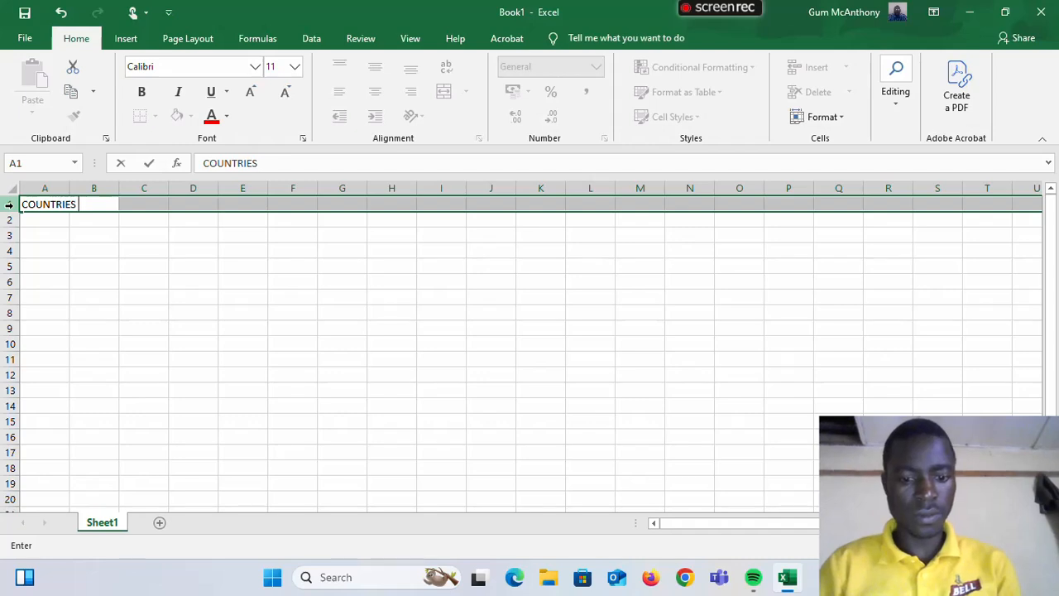
pyautogui.write(' G')
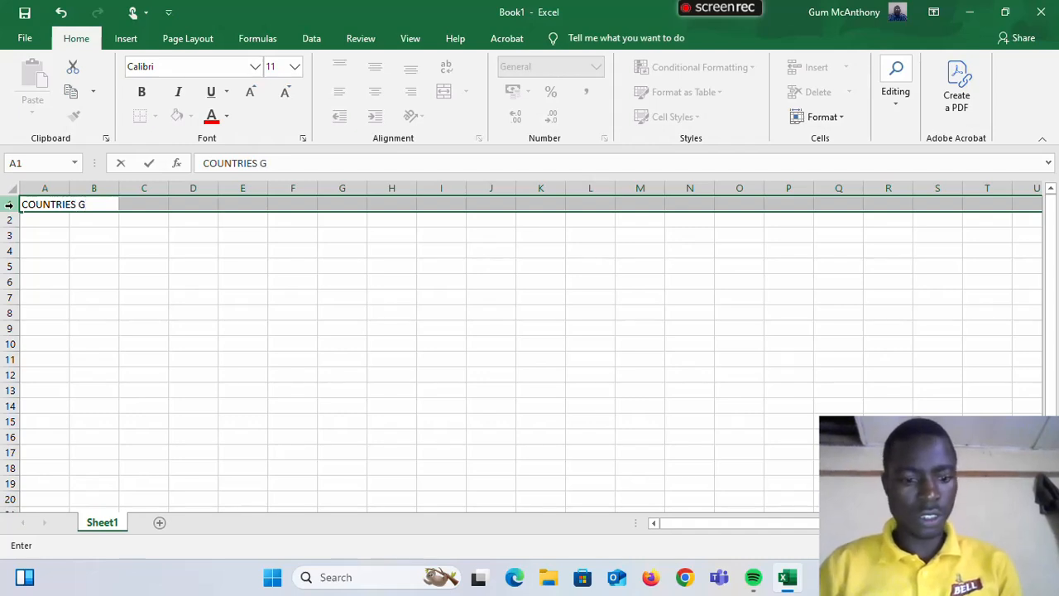
pyautogui.write('DP')
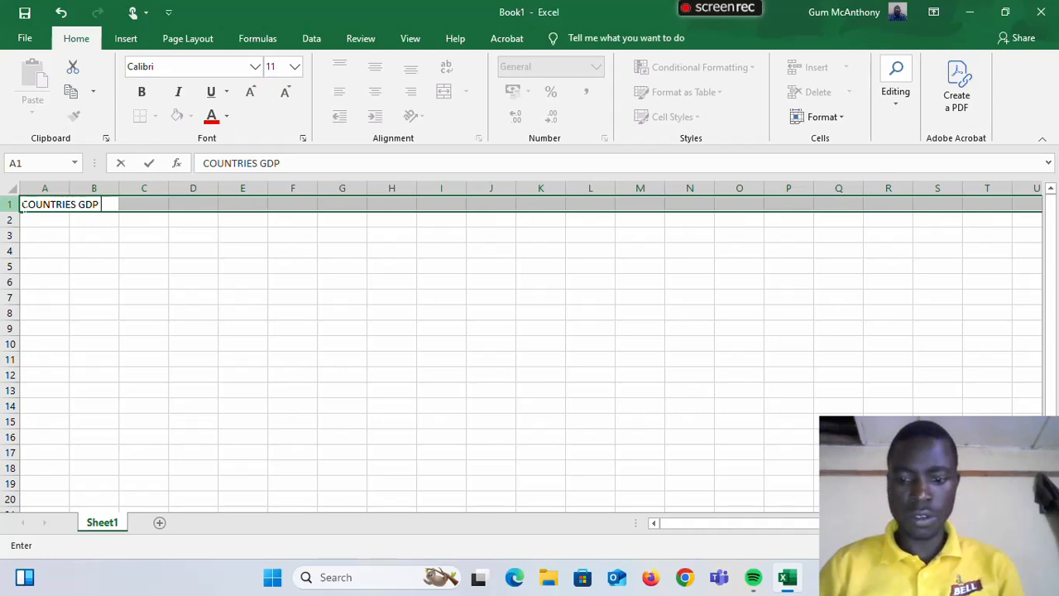
pyautogui.write(' OF A')
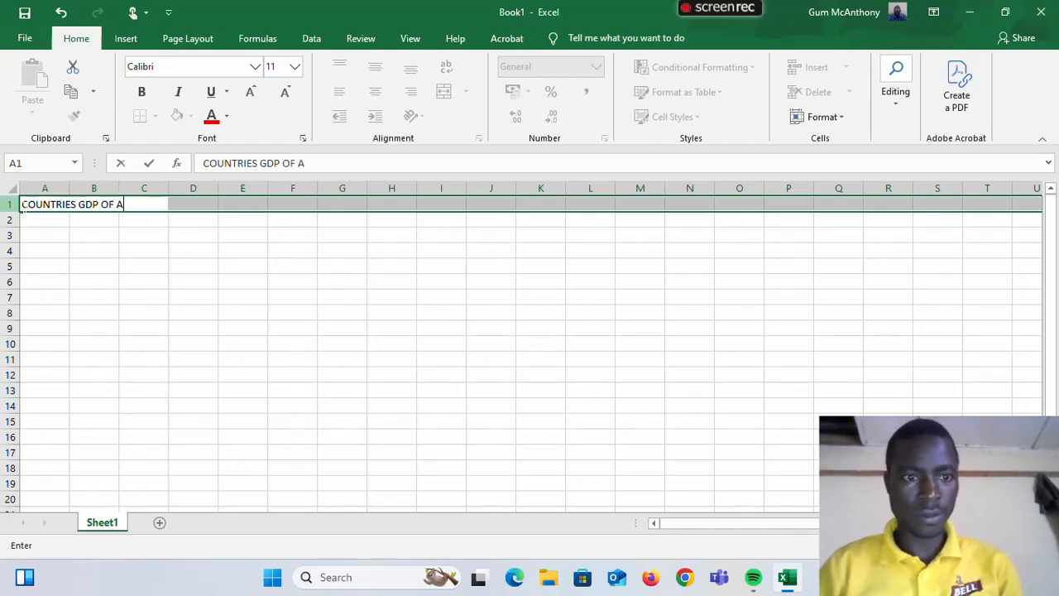
pyautogui.write('FRIC')
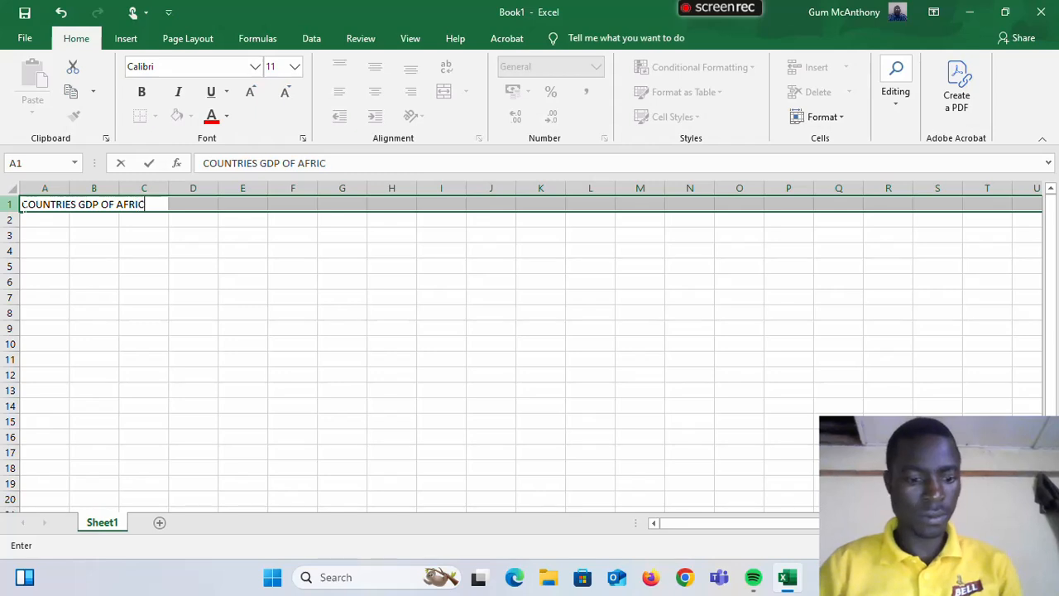
pyautogui.write('A')
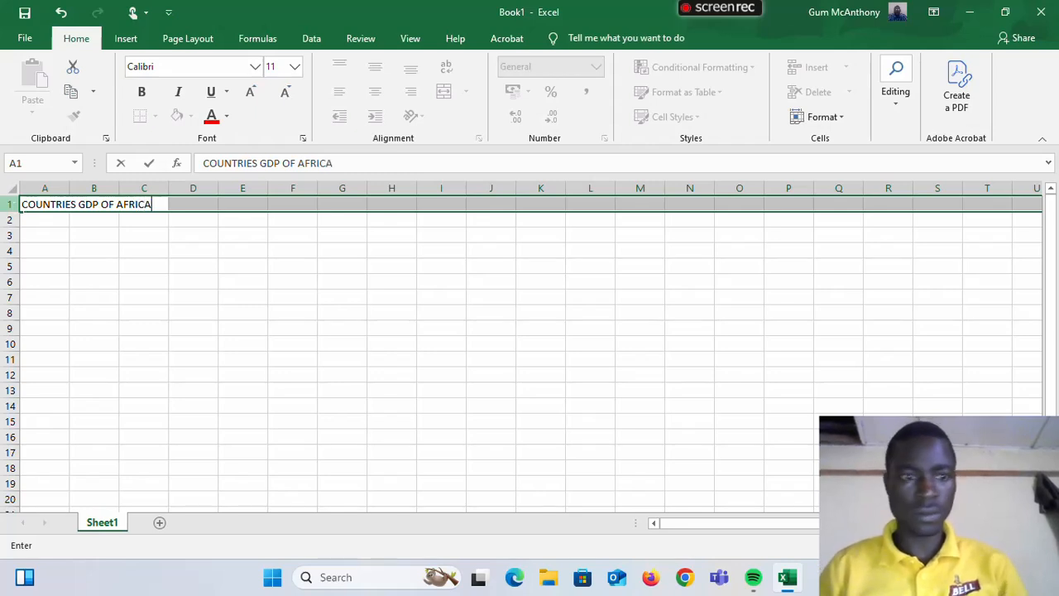
# Step: Enter the header NAME in cell A2 and list UGANDA and KENYA below it in A3 and A4
pyautogui.click(51, 219)
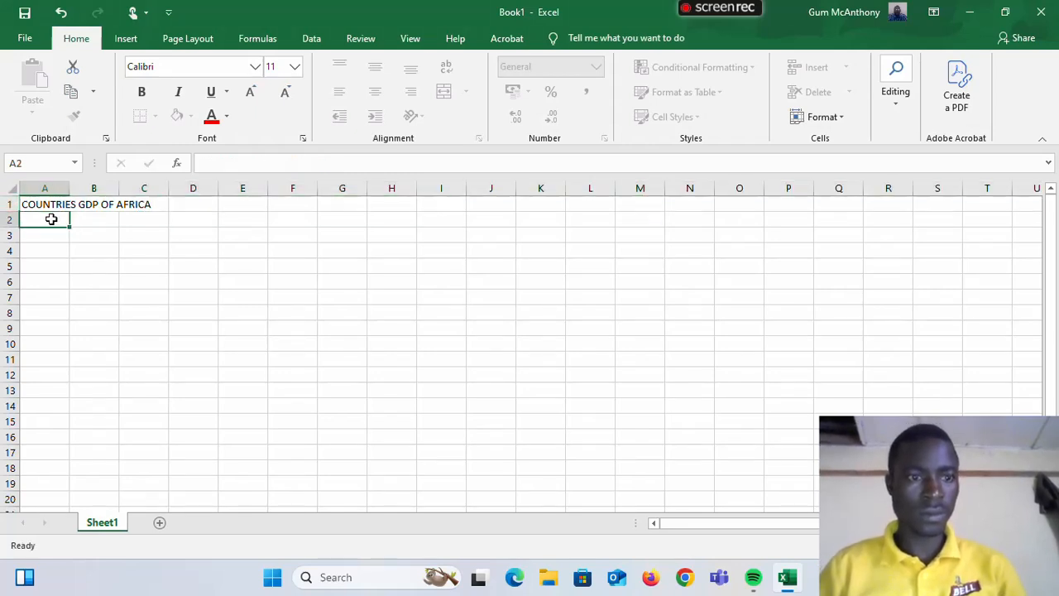
pyautogui.write('NAME')
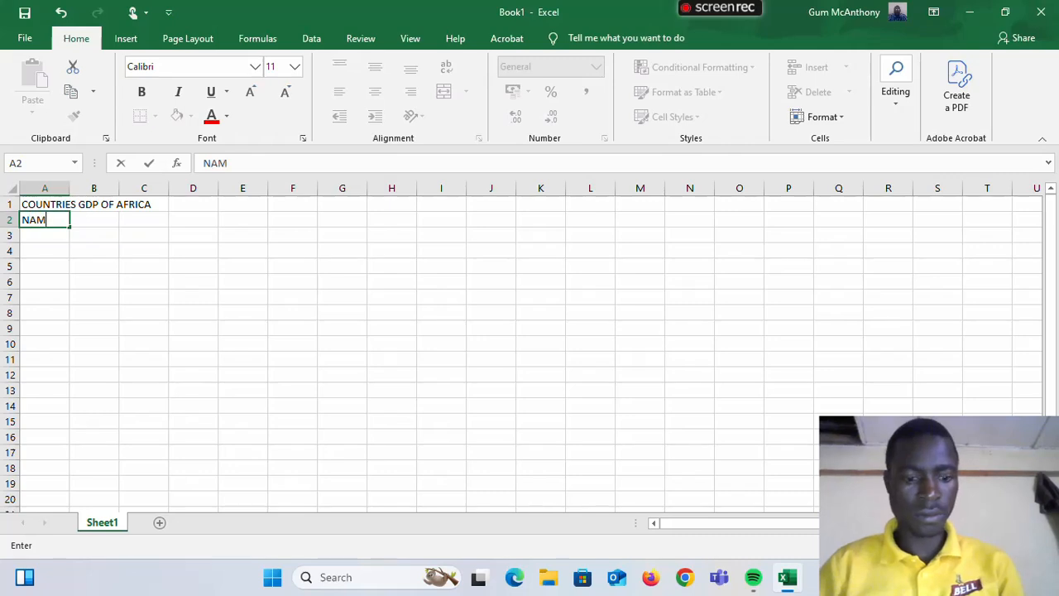
pyautogui.click(30, 238)
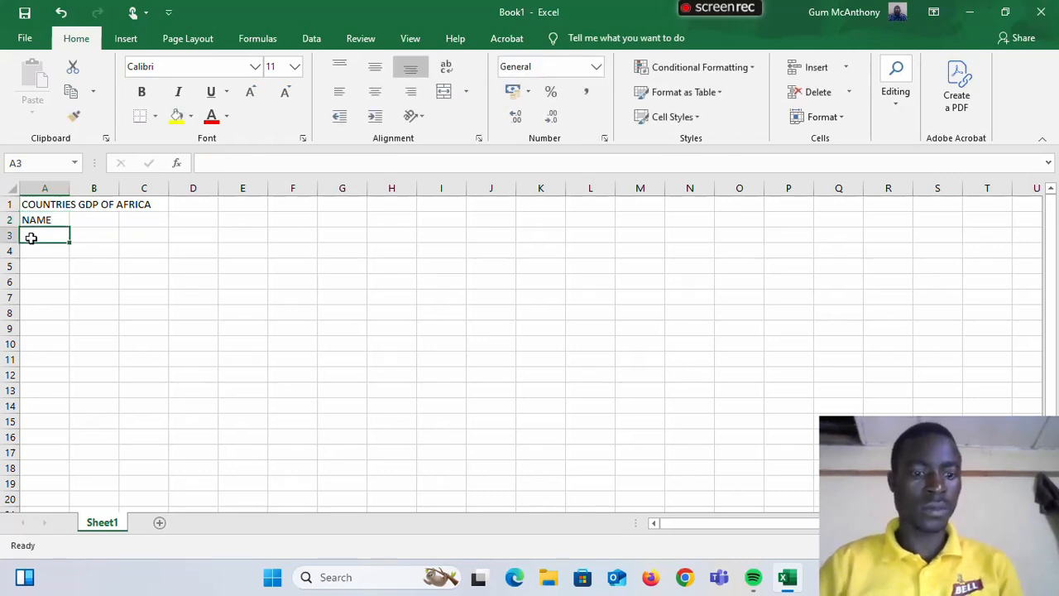
pyautogui.write('UGA')
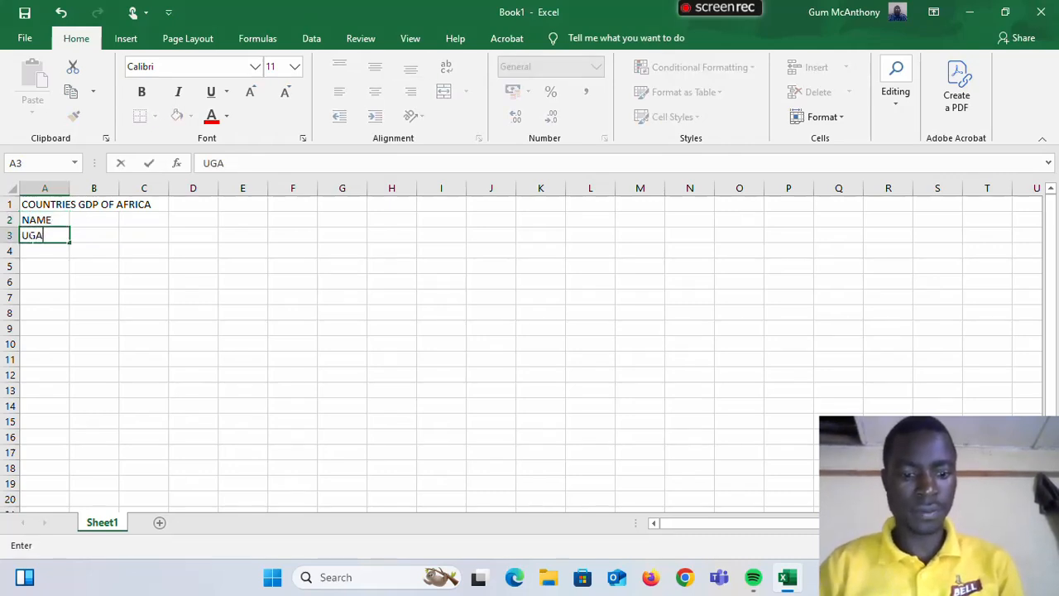
pyautogui.write('NDA')
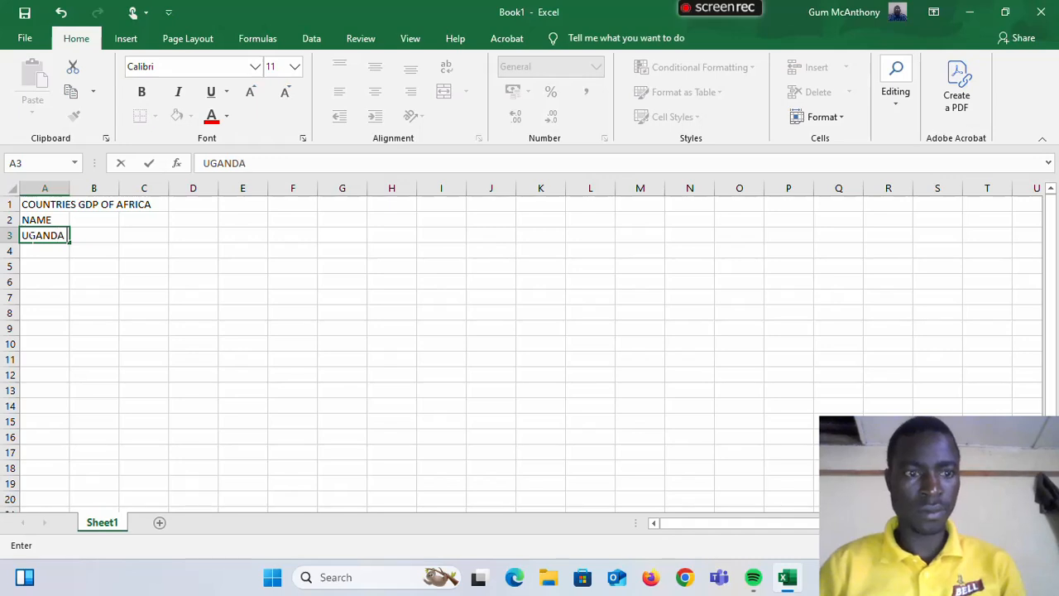
pyautogui.press('Return')
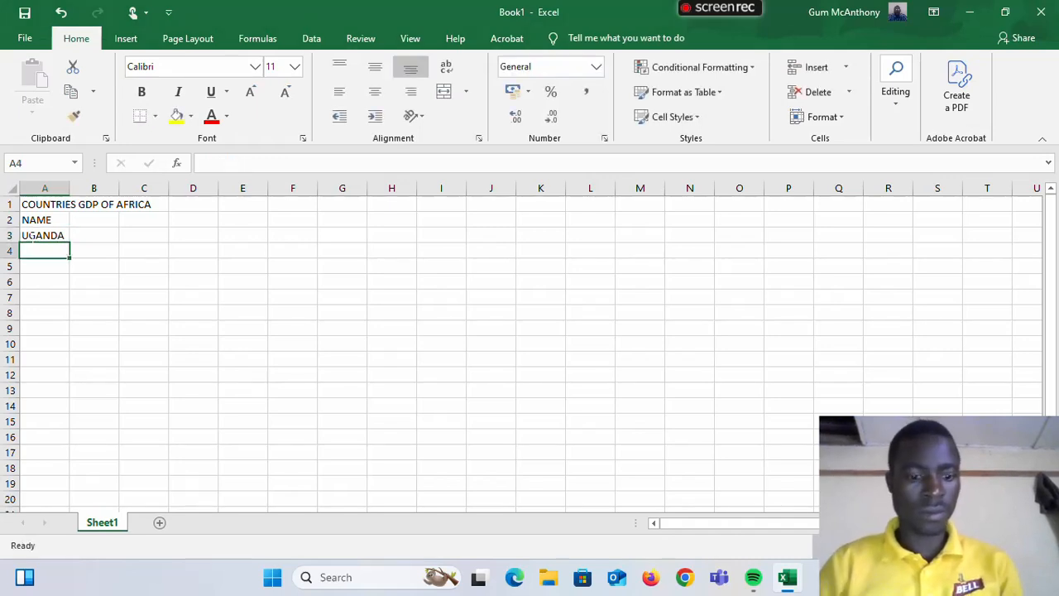
pyautogui.write('KE')
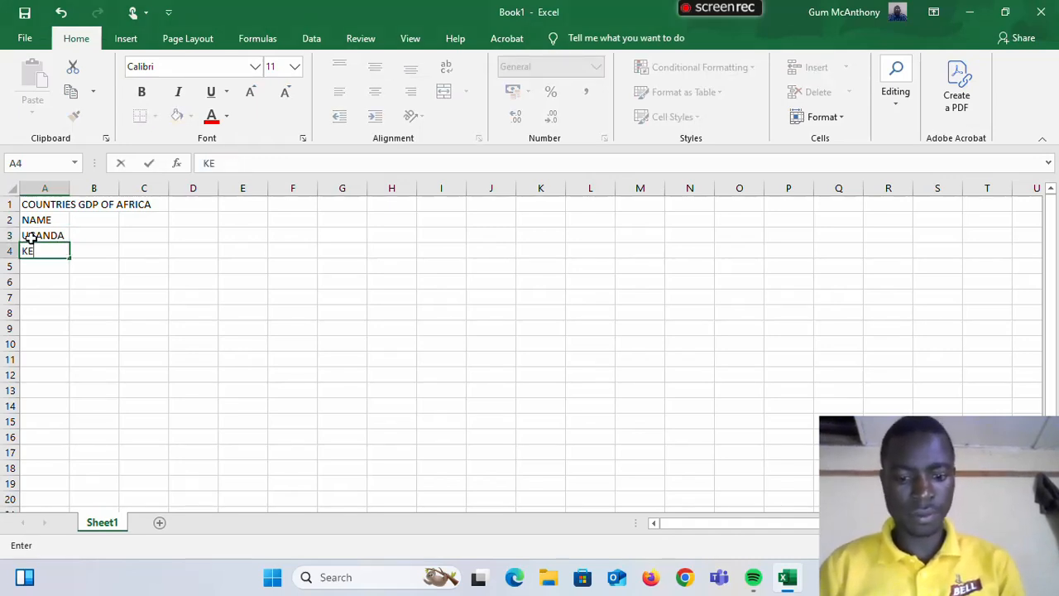
pyautogui.write('NY')
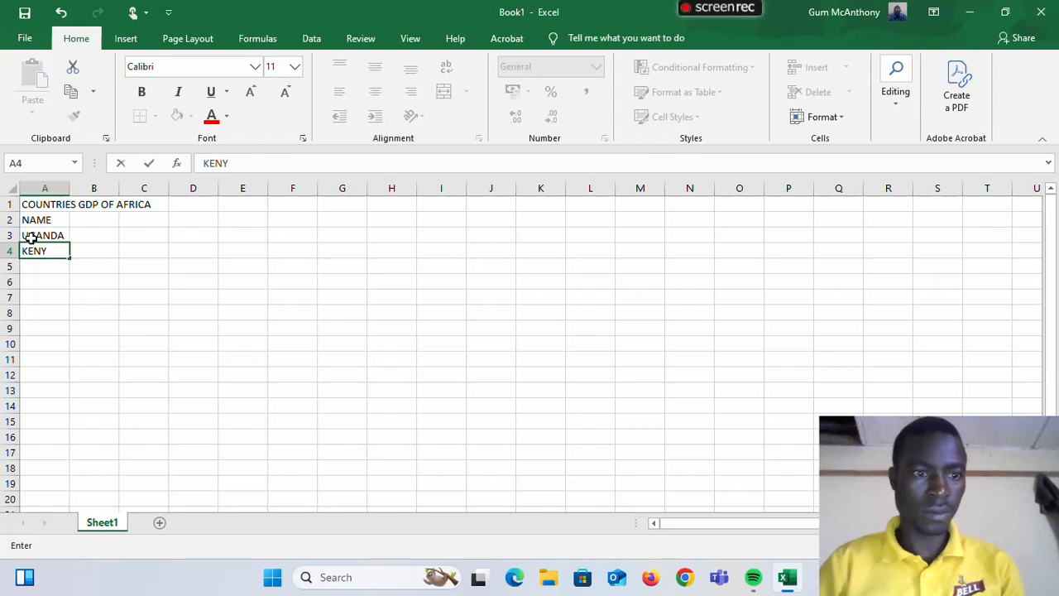
pyautogui.write('A')
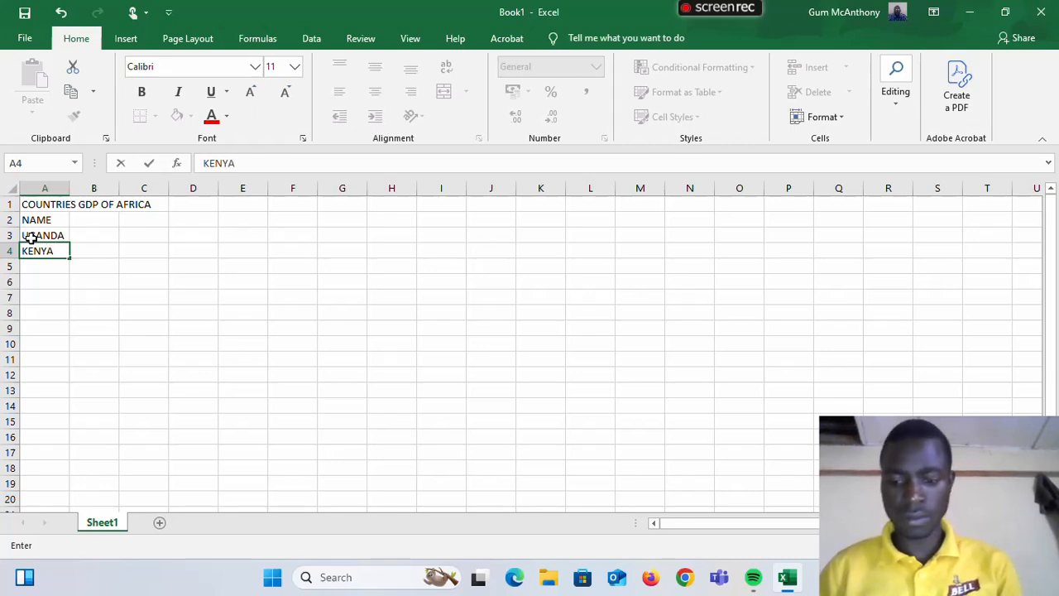
pyautogui.press('Return')
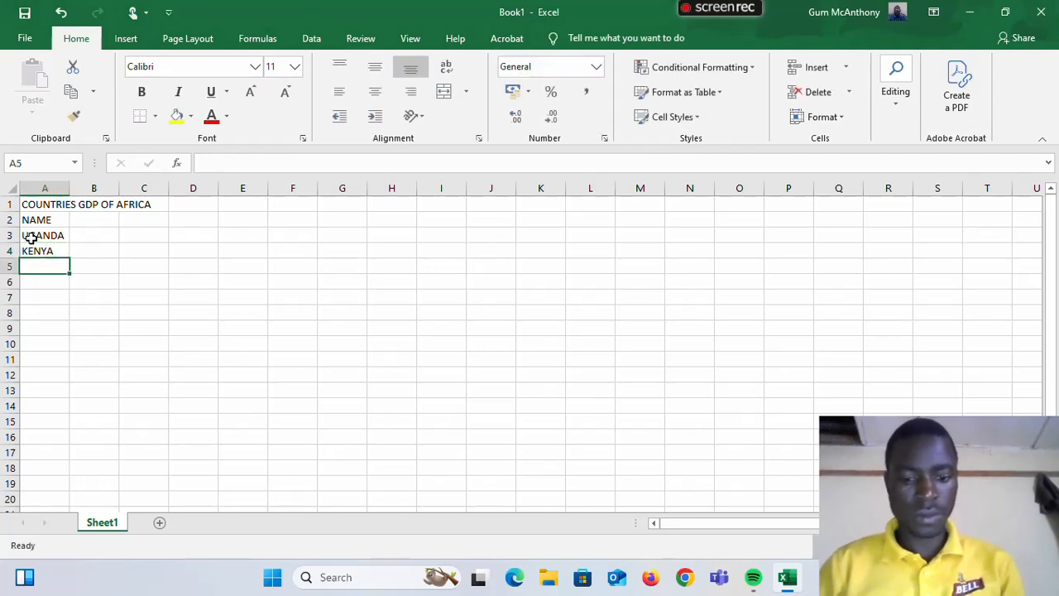
# Step: Continue the country list in column A with NIGERIA in A5, SUDAN in A6 and CONGO in A7
pyautogui.write('NIGER')
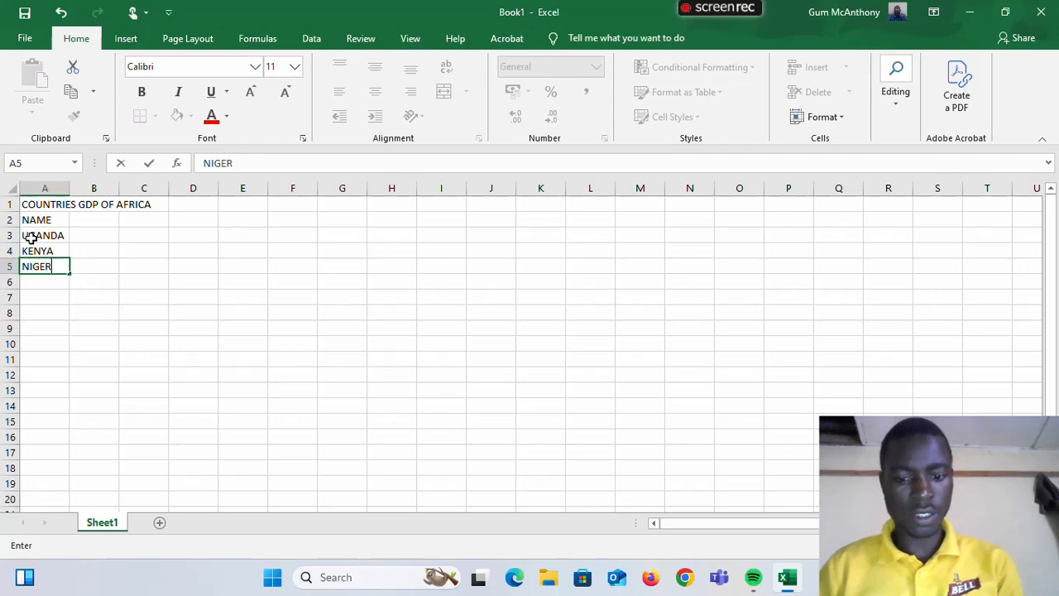
pyautogui.write('IA')
pyautogui.press('Return')
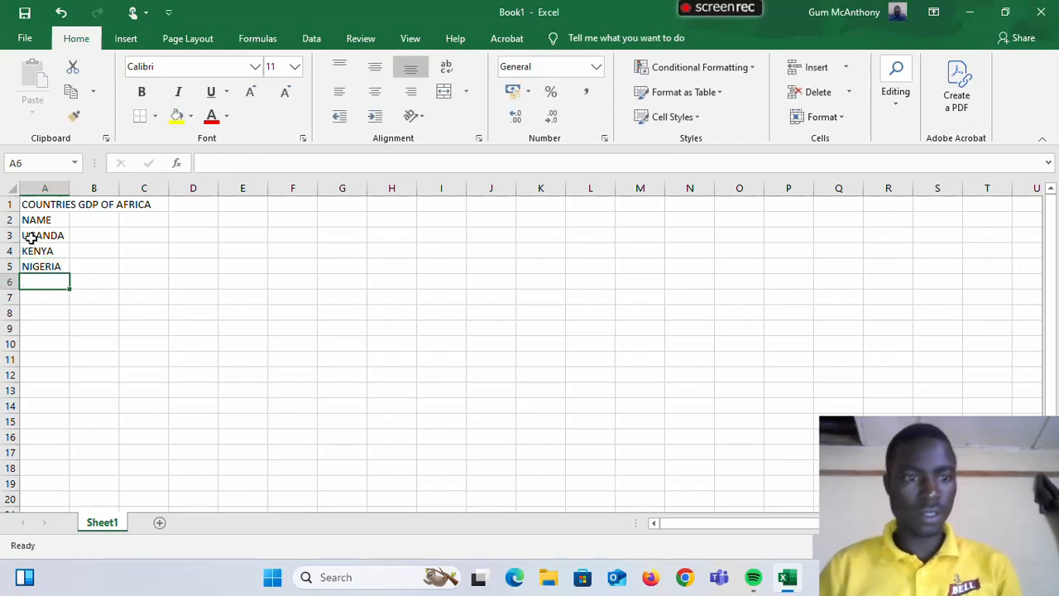
pyautogui.write('SUDA')
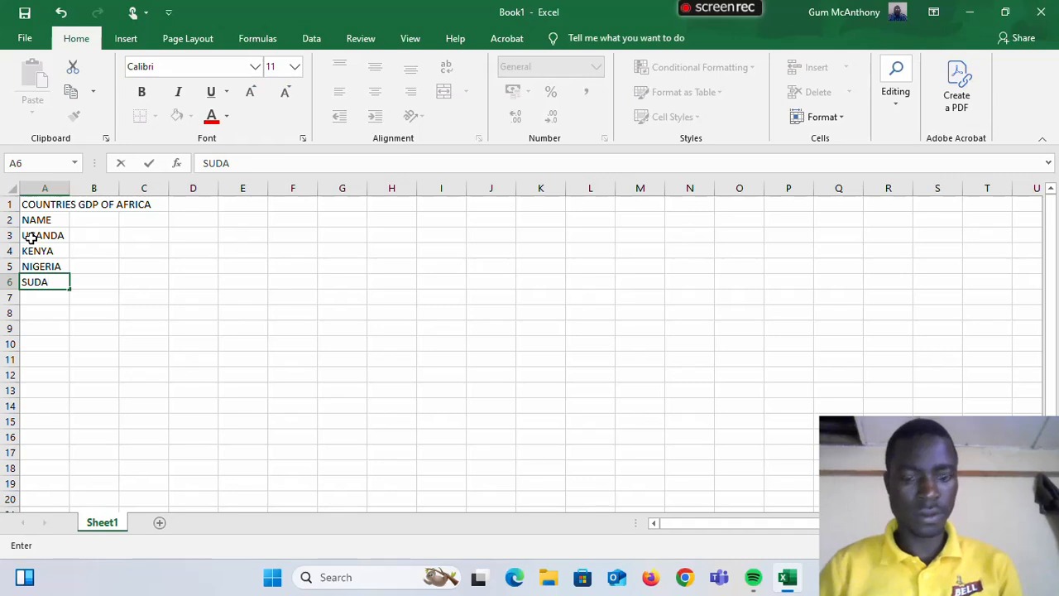
pyautogui.write('N')
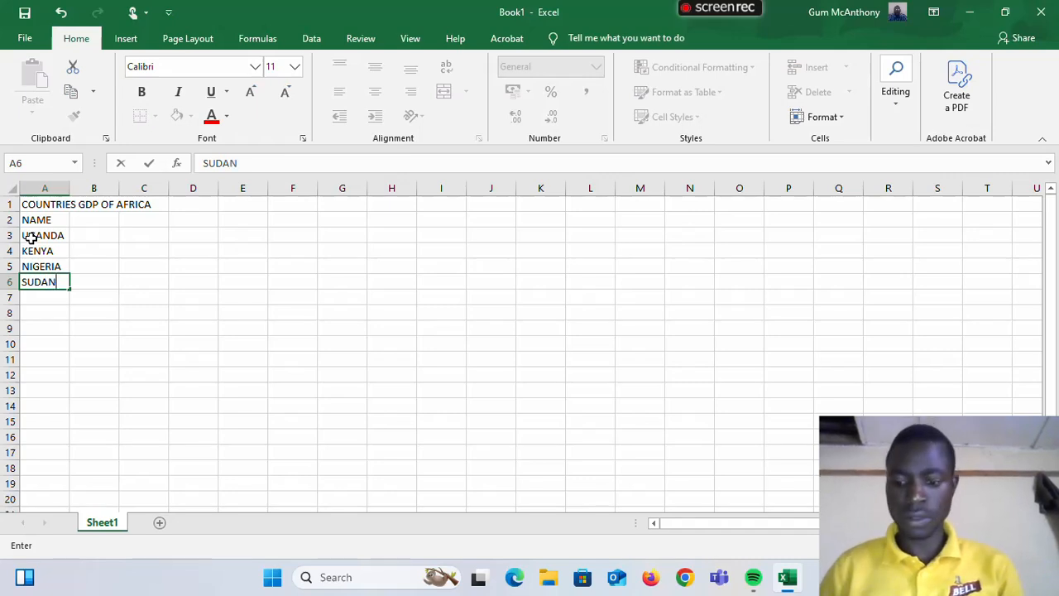
pyautogui.press('Return')
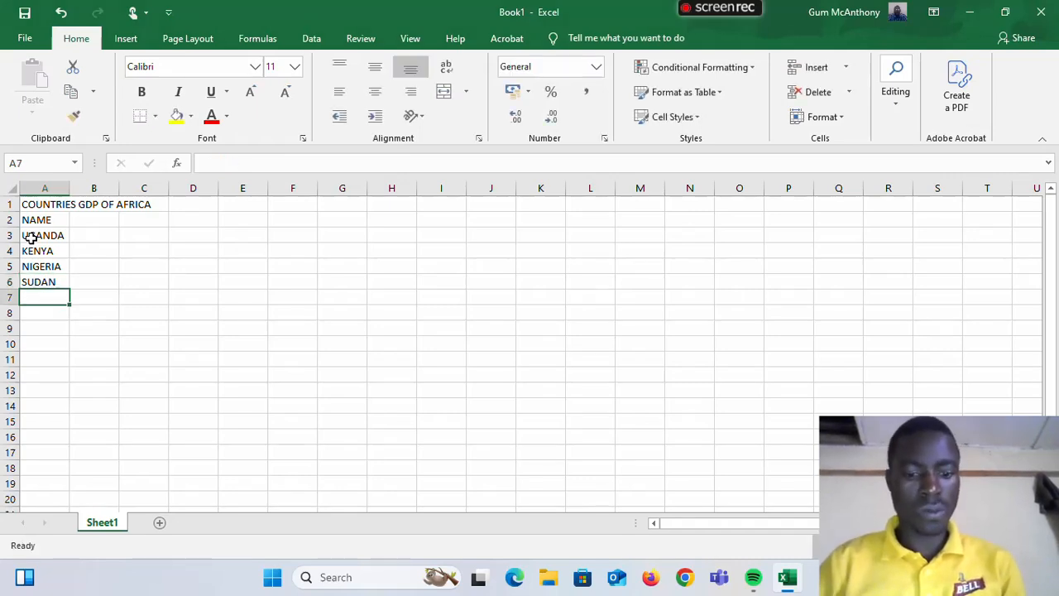
pyautogui.write('CON')
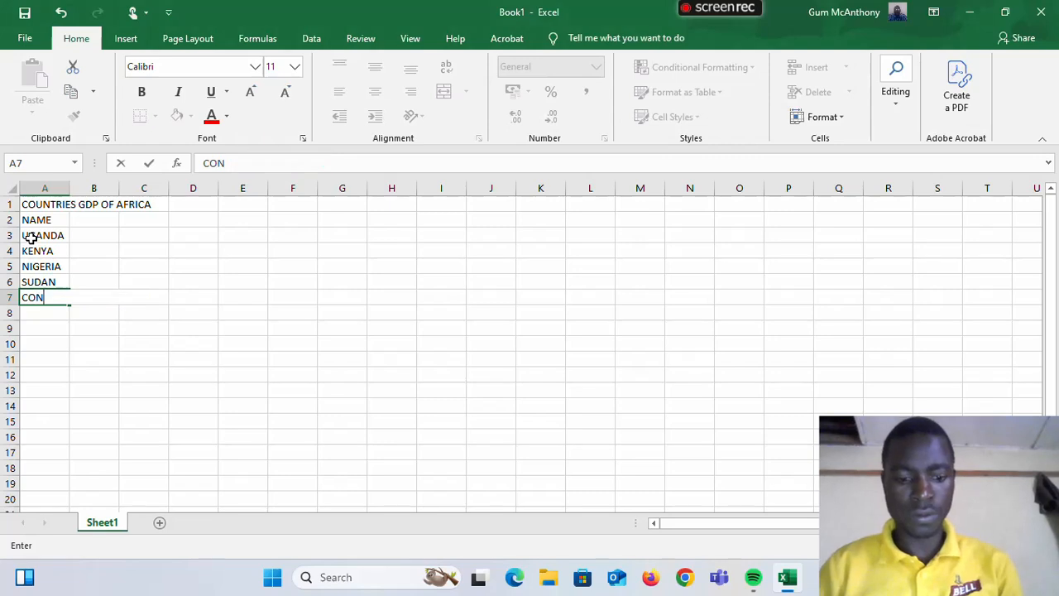
pyautogui.write('CO')
pyautogui.press('BackSpace')
pyautogui.press('BackSpace')
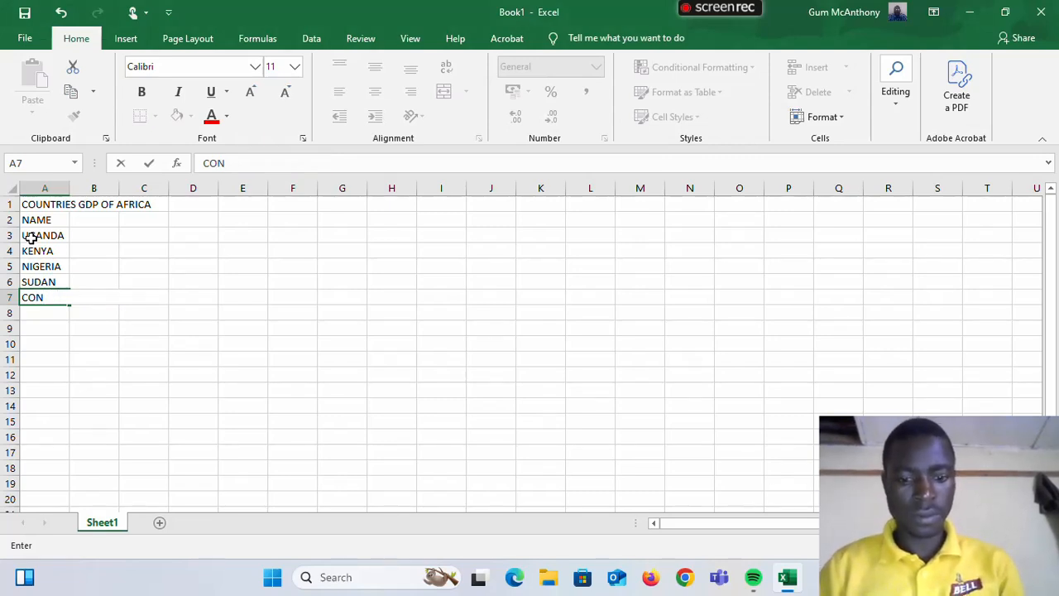
pyautogui.write('GO')
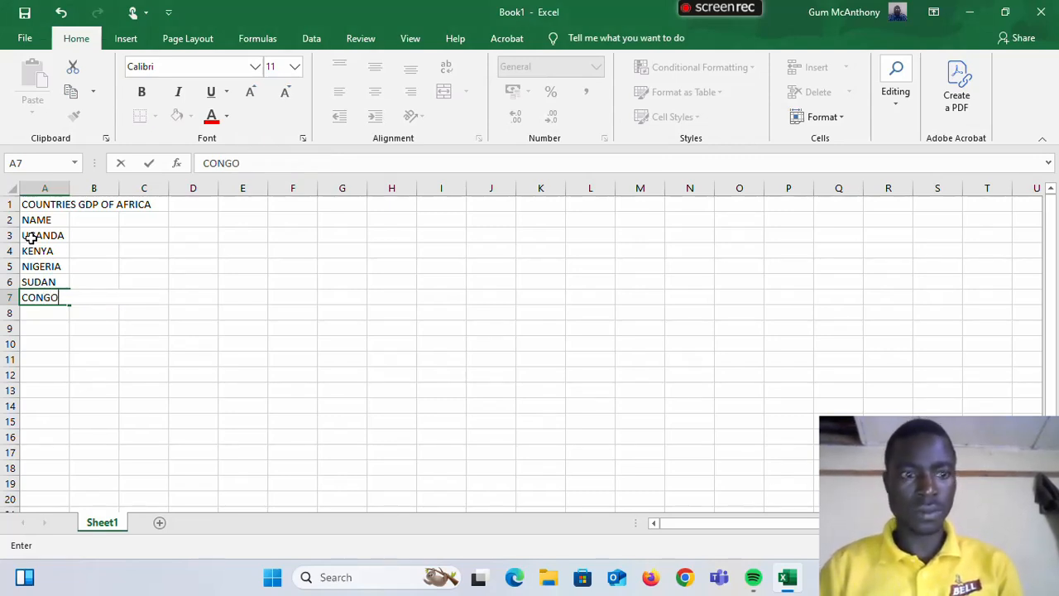
# Step: Enter 2010 as the first year heading in cell B2, beside the NAME header
pyautogui.click(96, 220)
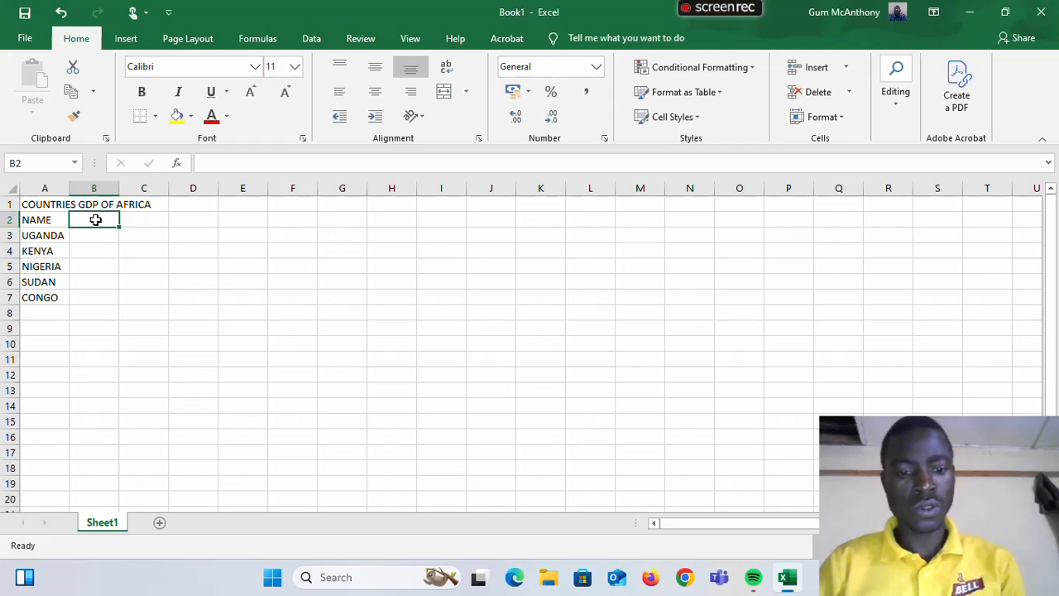
pyautogui.write('20')
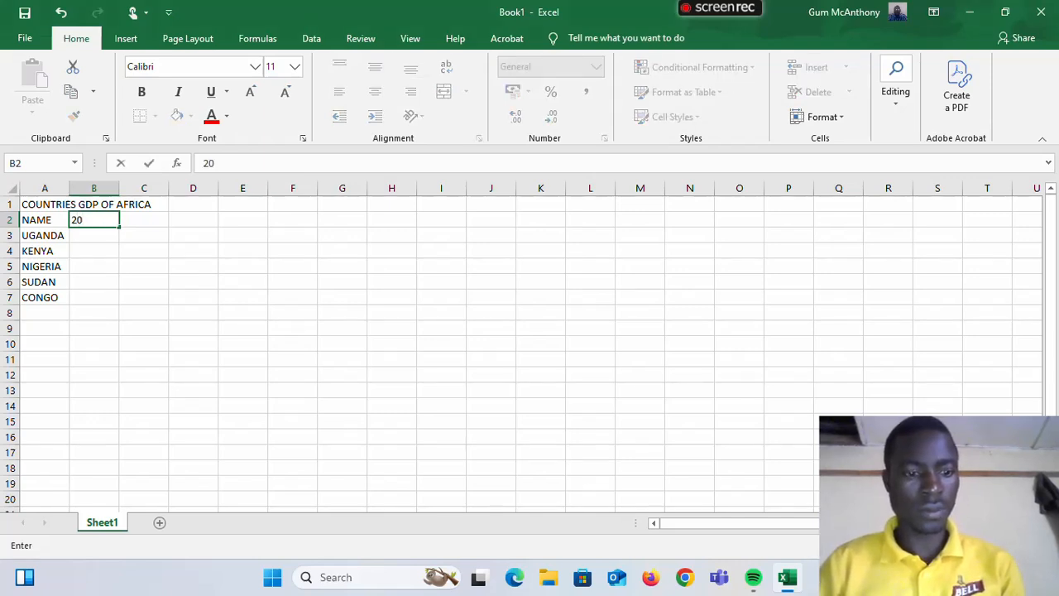
pyautogui.write('10')
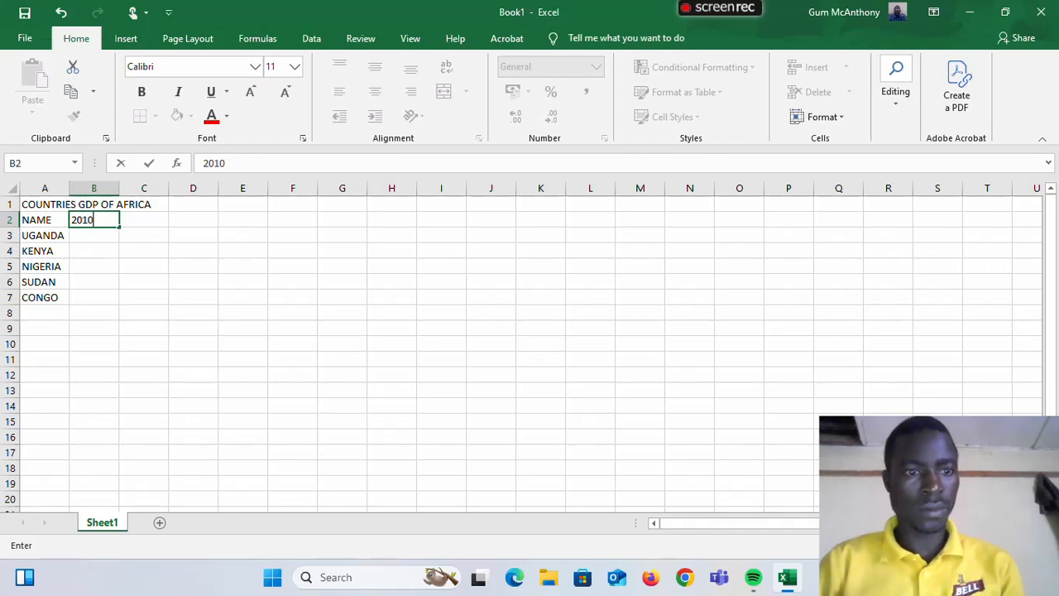
pyautogui.click(143, 224)
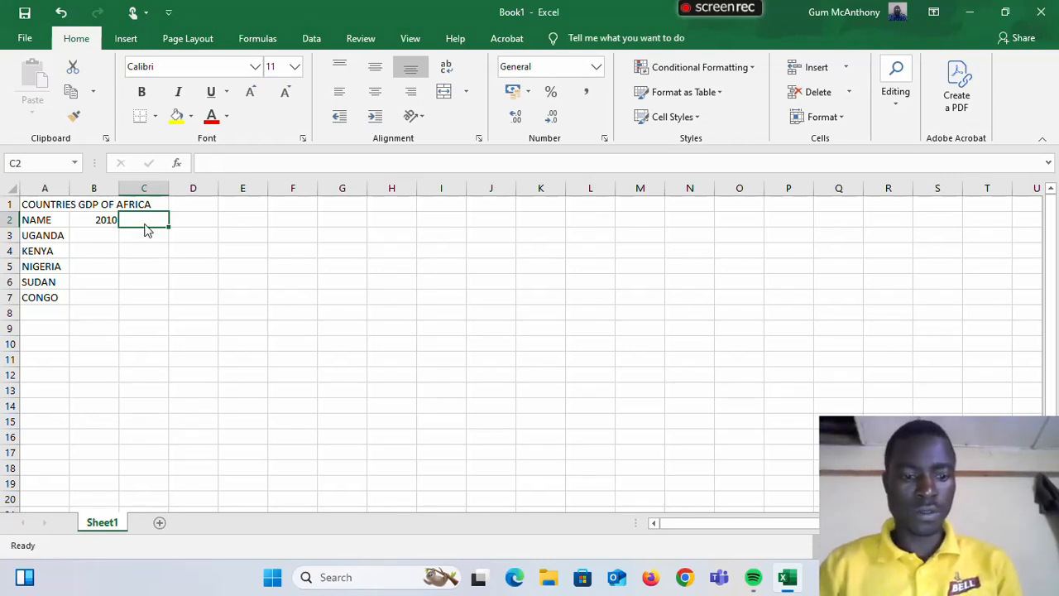
# Step: Enter 2020% as the second year heading in cell C2 and re-enter 2010 in cell B2
pyautogui.write('20')
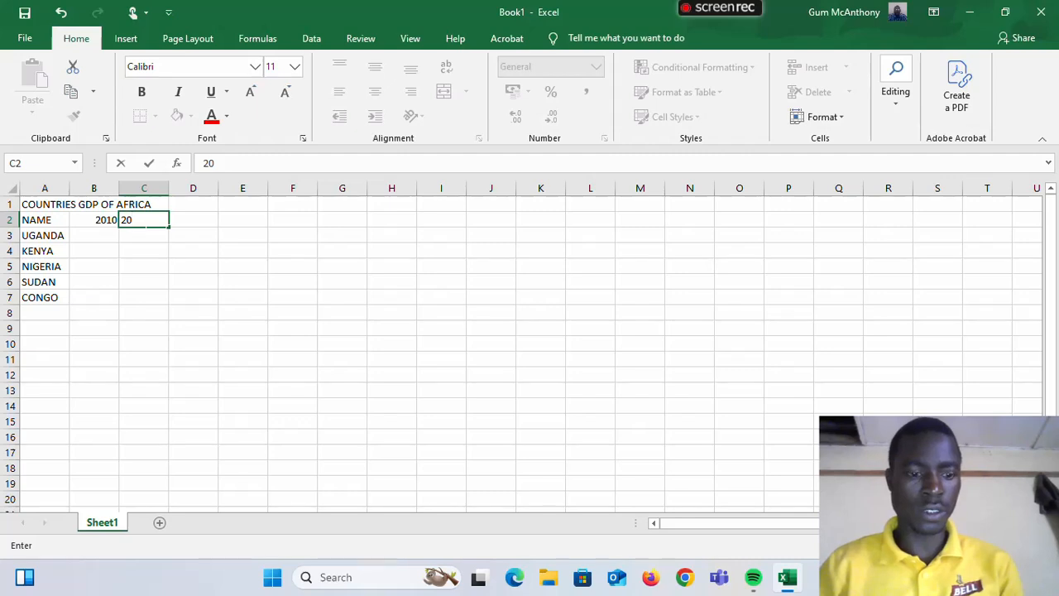
pyautogui.write('20')
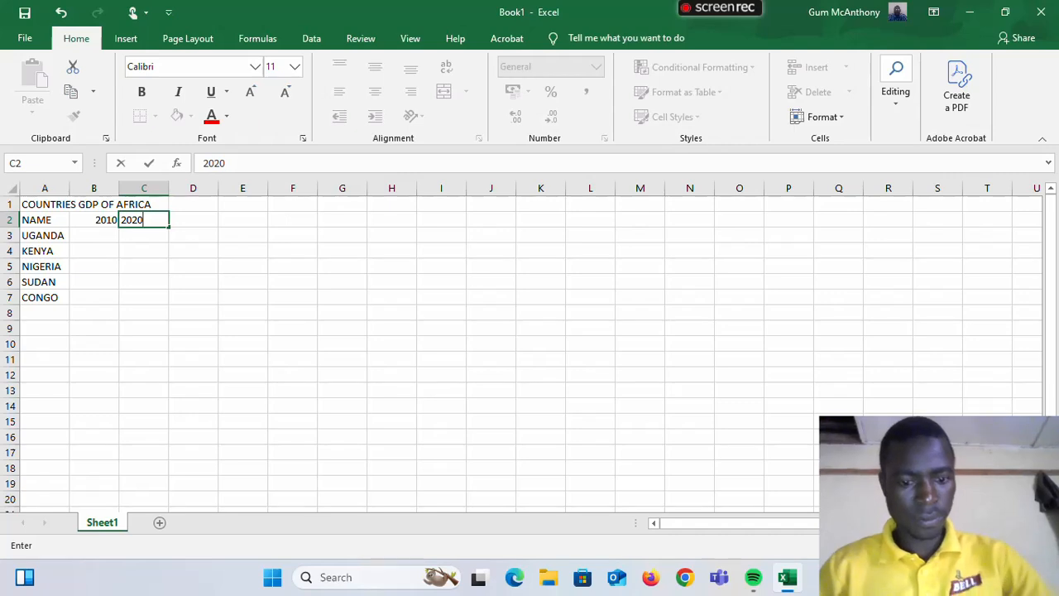
pyautogui.write('%')
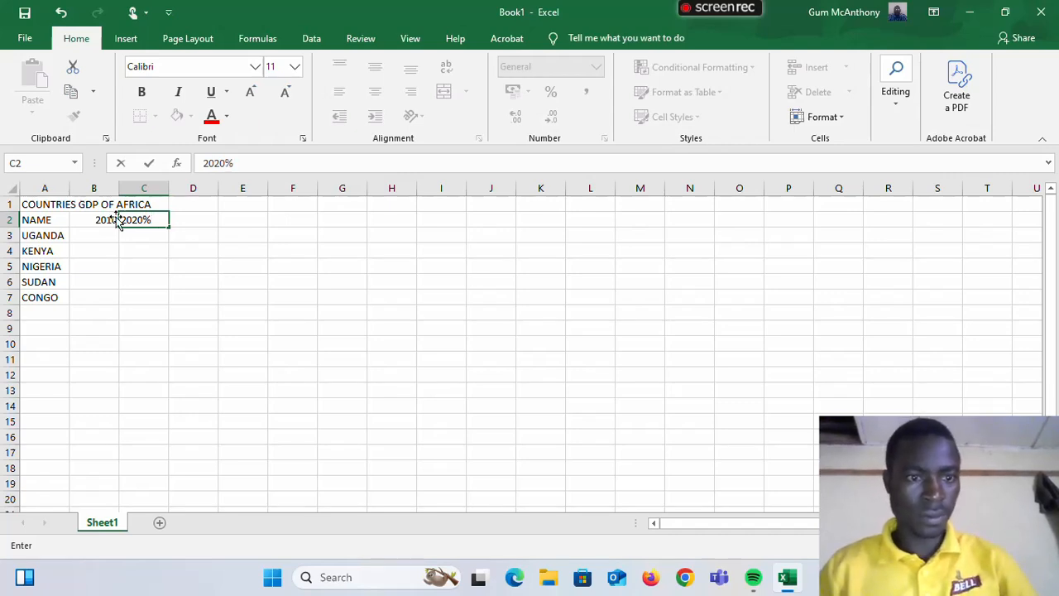
pyautogui.hotkey('ctrl', 'Return')
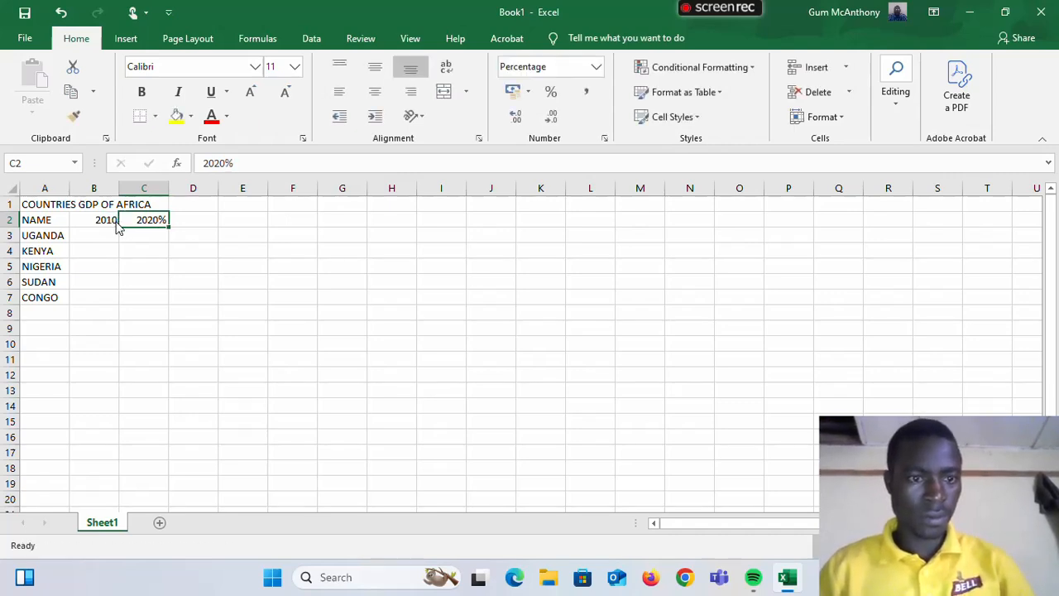
pyautogui.click(110, 221)
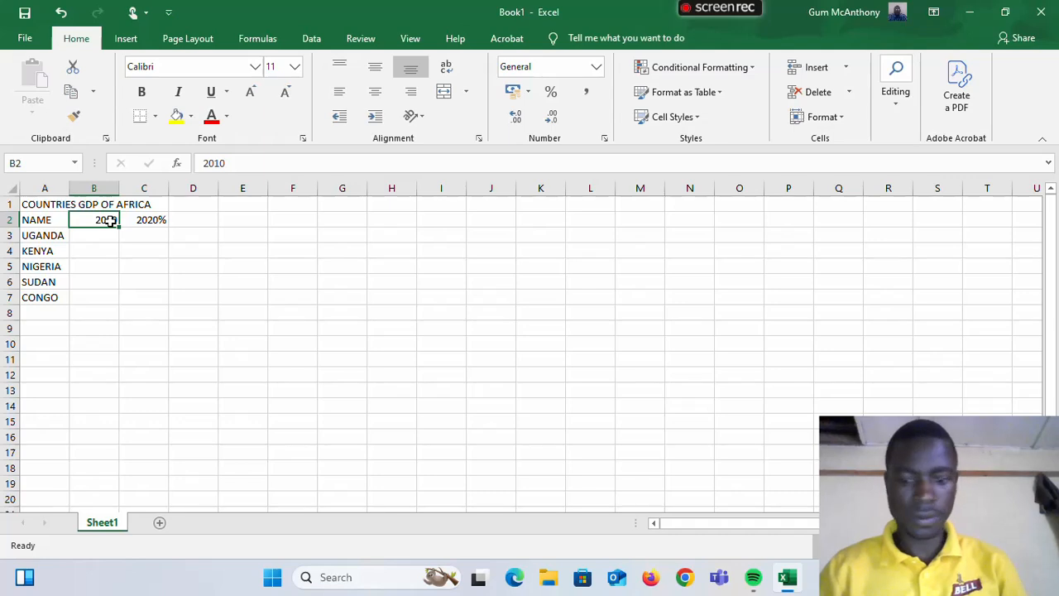
pyautogui.write('2010')
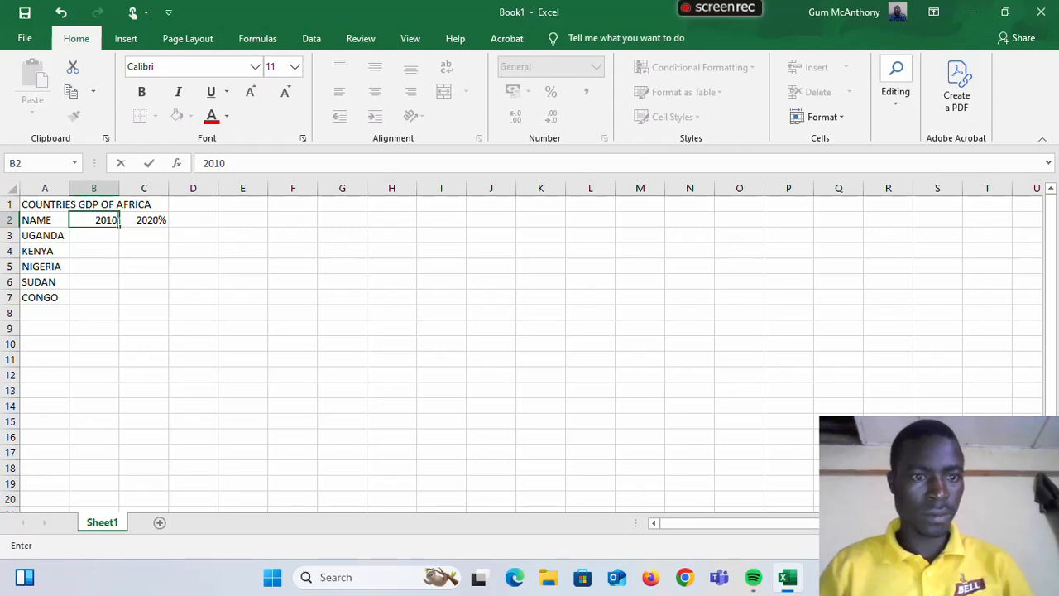
# Step: Try to replace the percentage heading in cell C2 with 2020, and undo the attempt
pyautogui.click(160, 221)
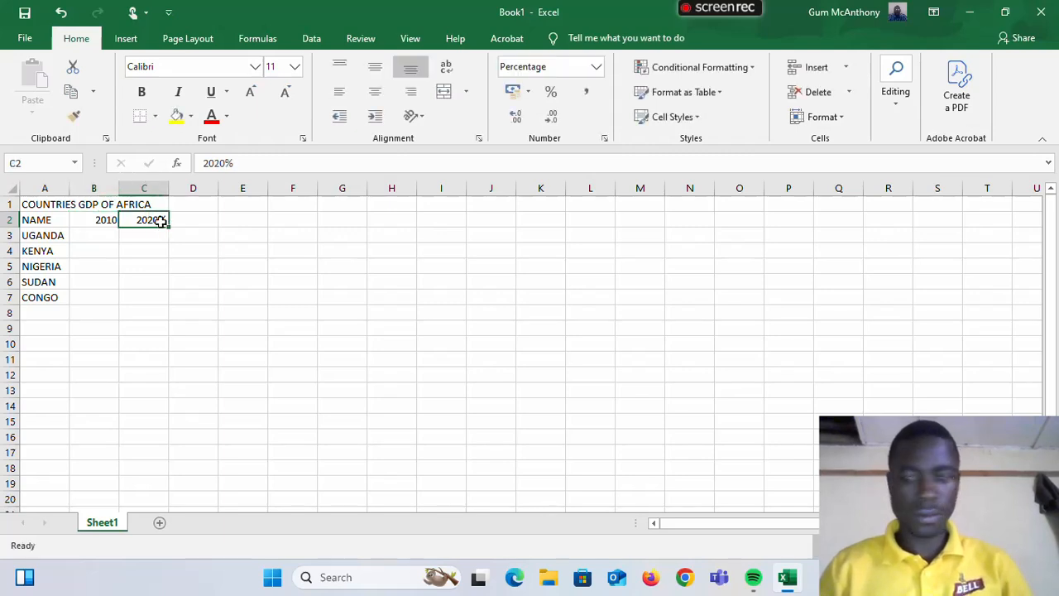
pyautogui.press('BackSpace')
pyautogui.write('202')
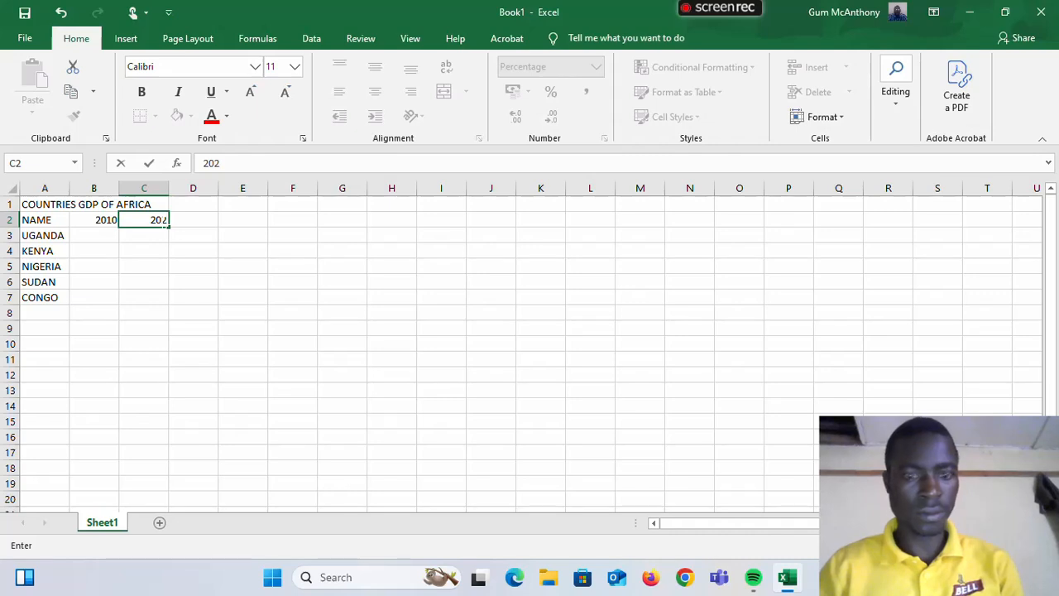
pyautogui.write('0')
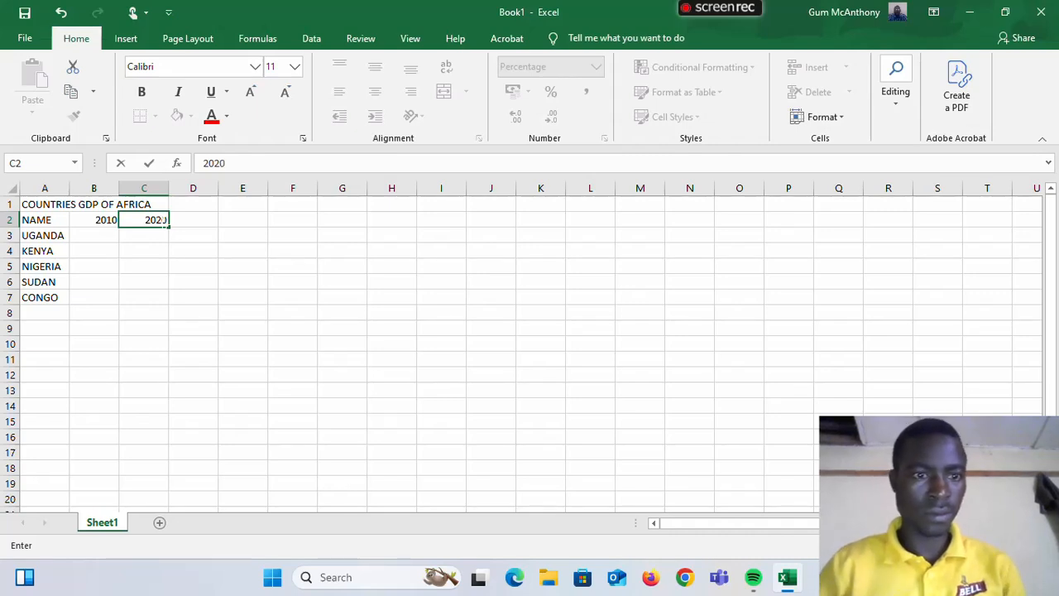
pyautogui.click(87, 236)
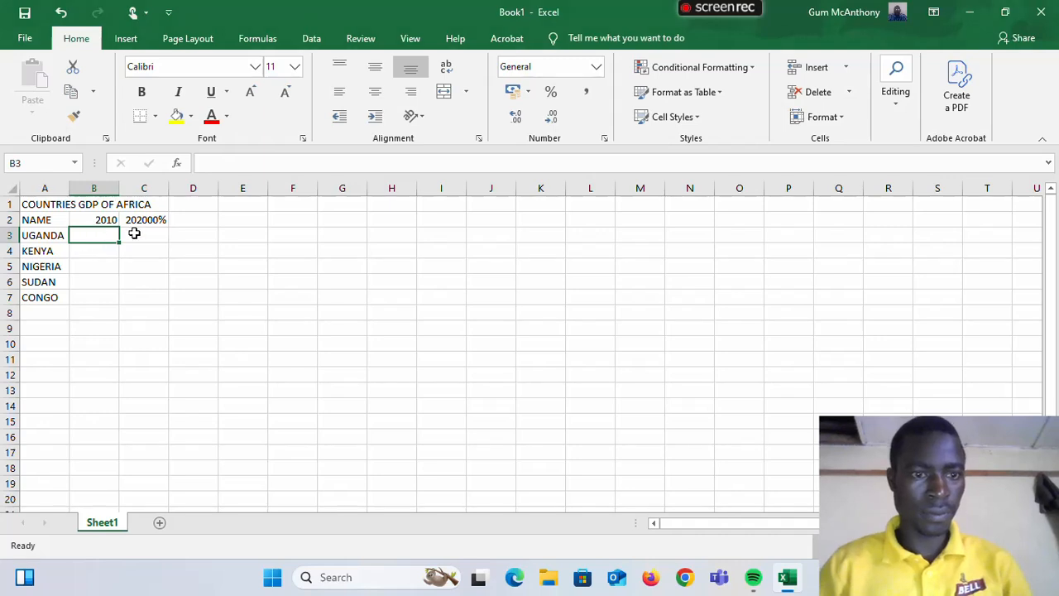
pyautogui.click(158, 222)
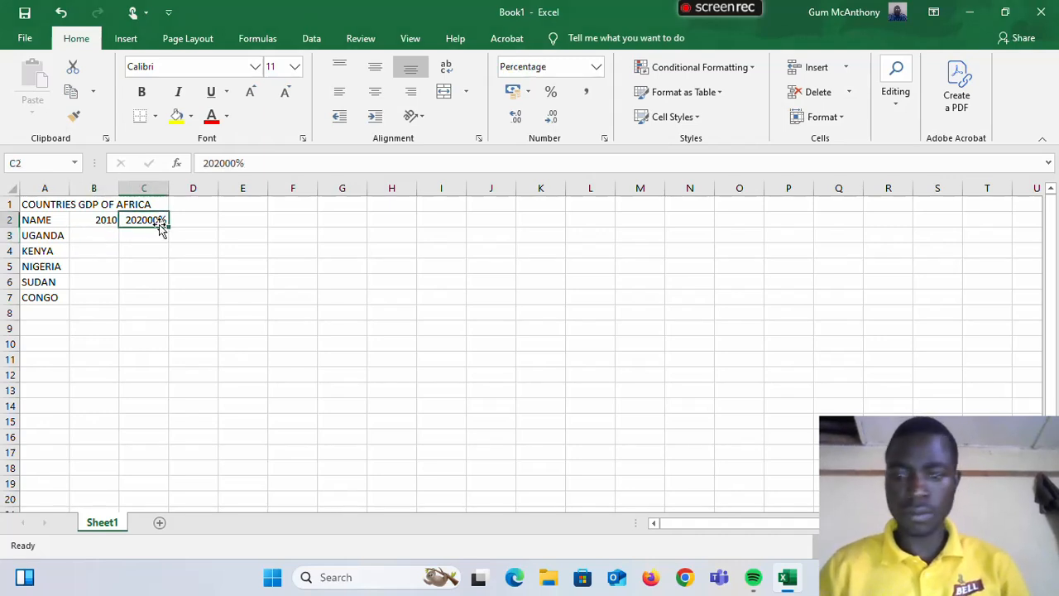
pyautogui.press('BackSpace')
pyautogui.write('2020')
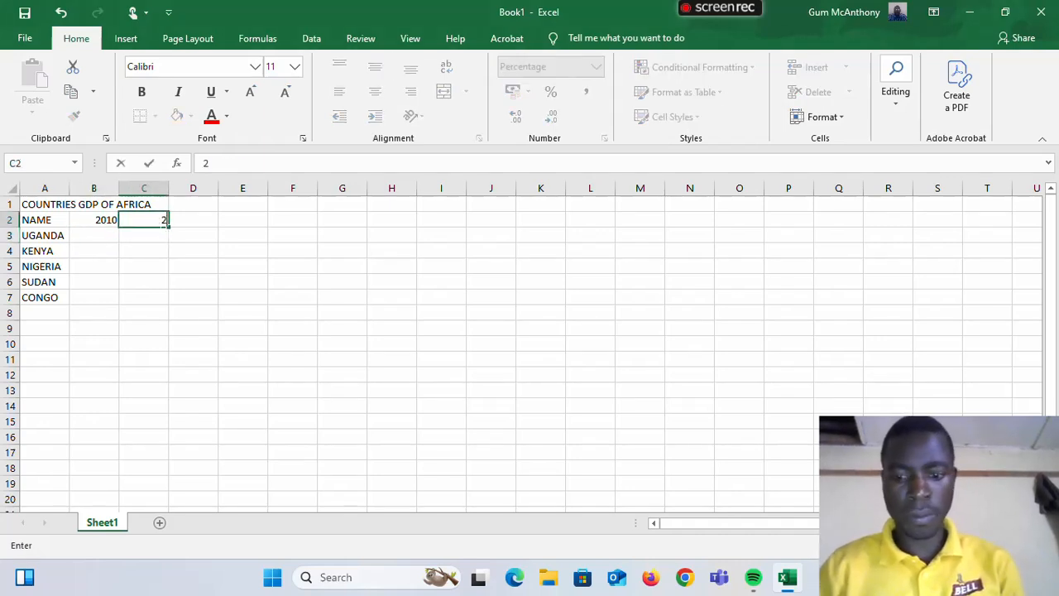
pyautogui.click(157, 234)
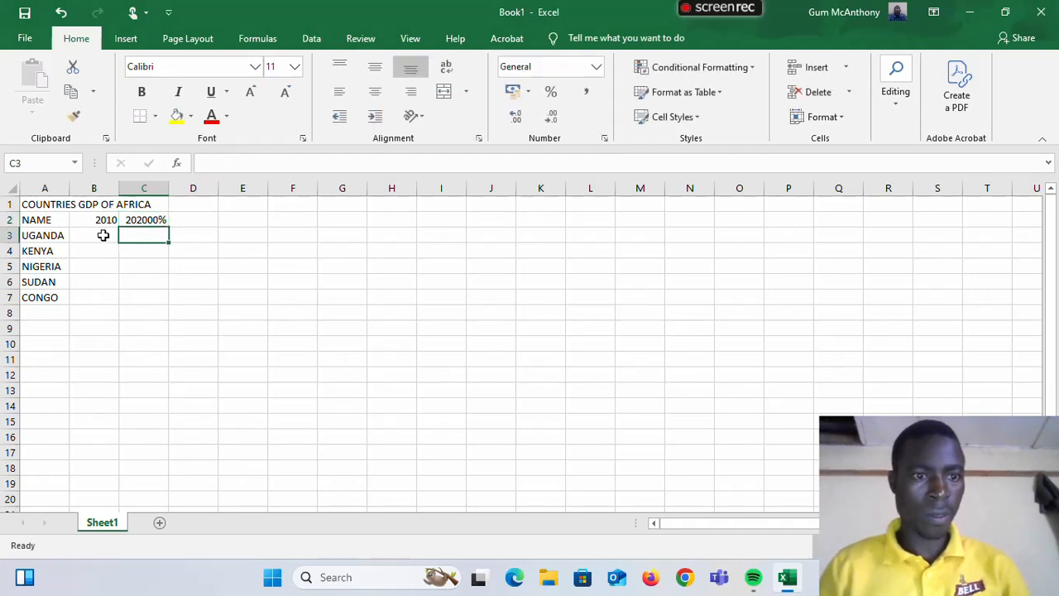
pyautogui.press('Up')
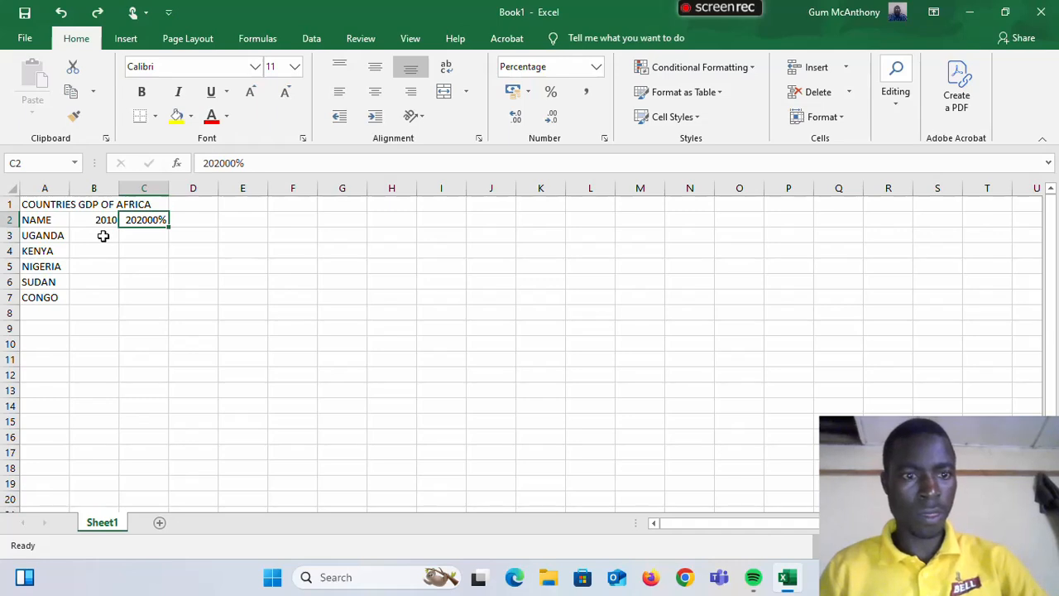
pyautogui.hotkey('ctrl', 'z')
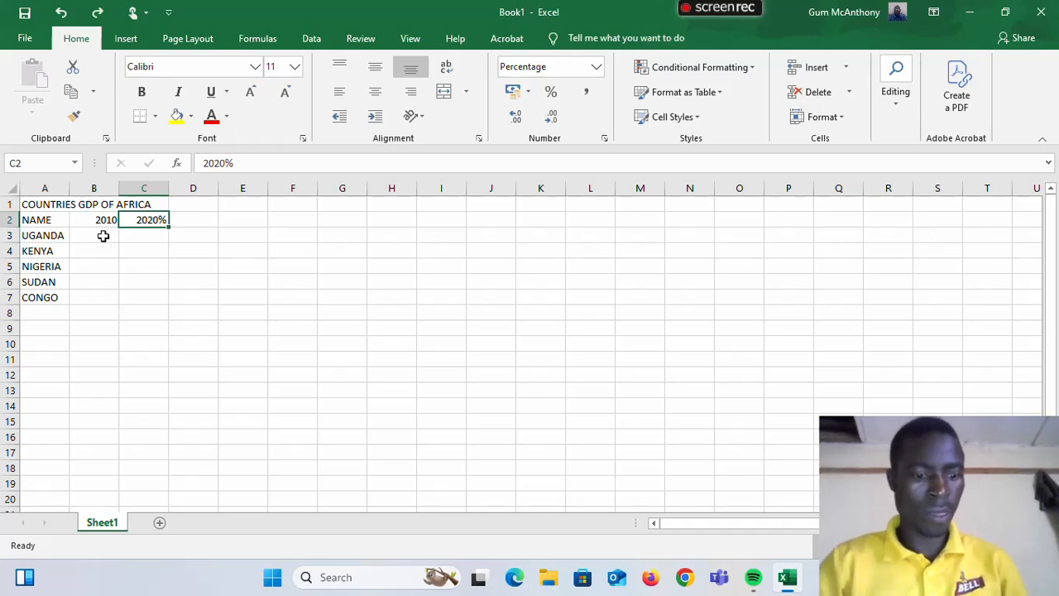
# Step: Clear the percentage heading from cell C2 and enter 2020 as a plain year there
pyautogui.press('Left')
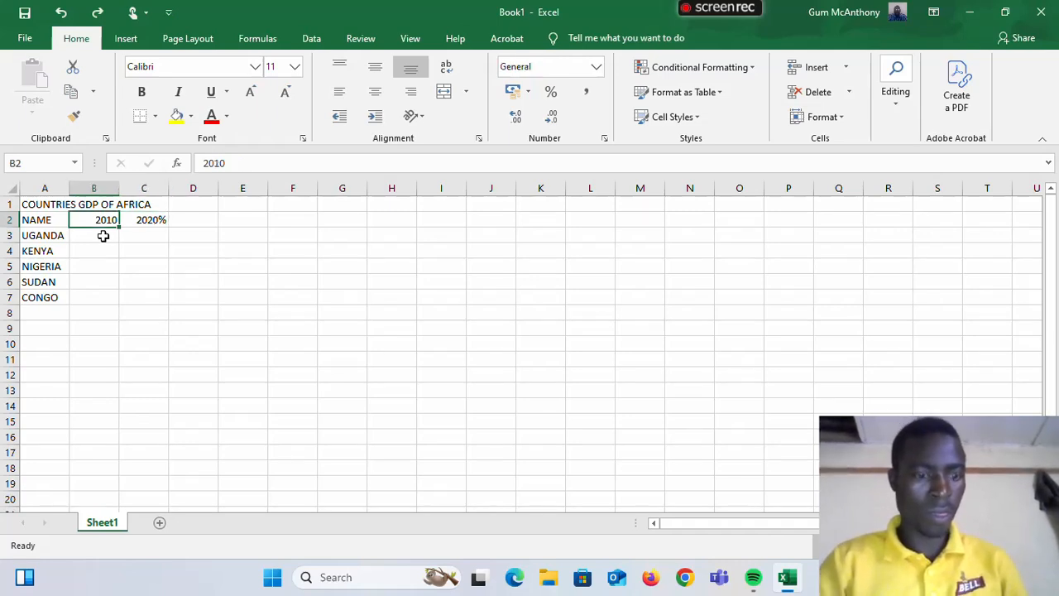
pyautogui.press('Right')
pyautogui.press('Delete')
pyautogui.write('2')
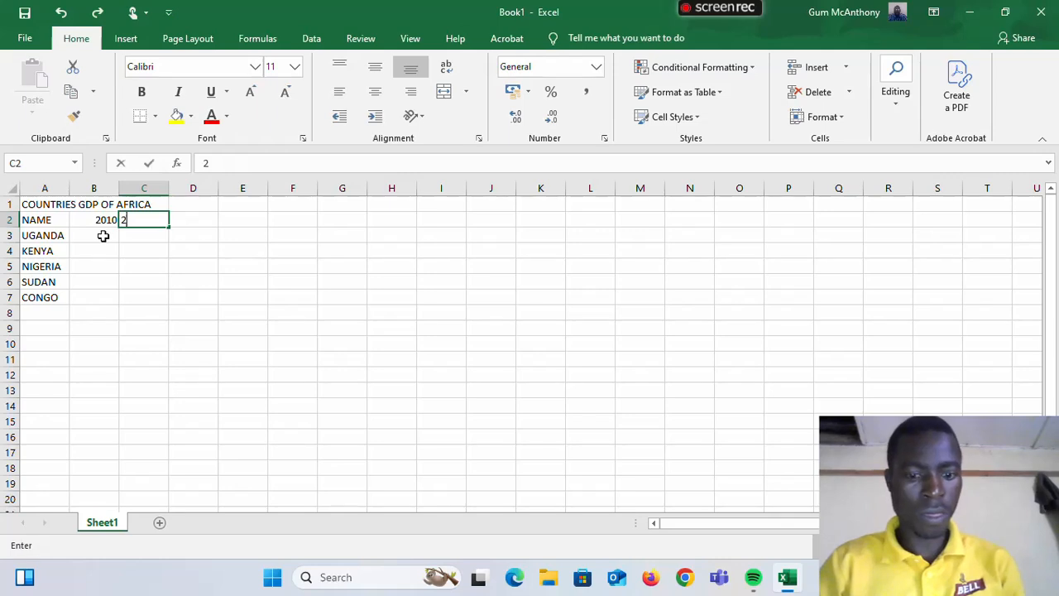
pyautogui.write('020')
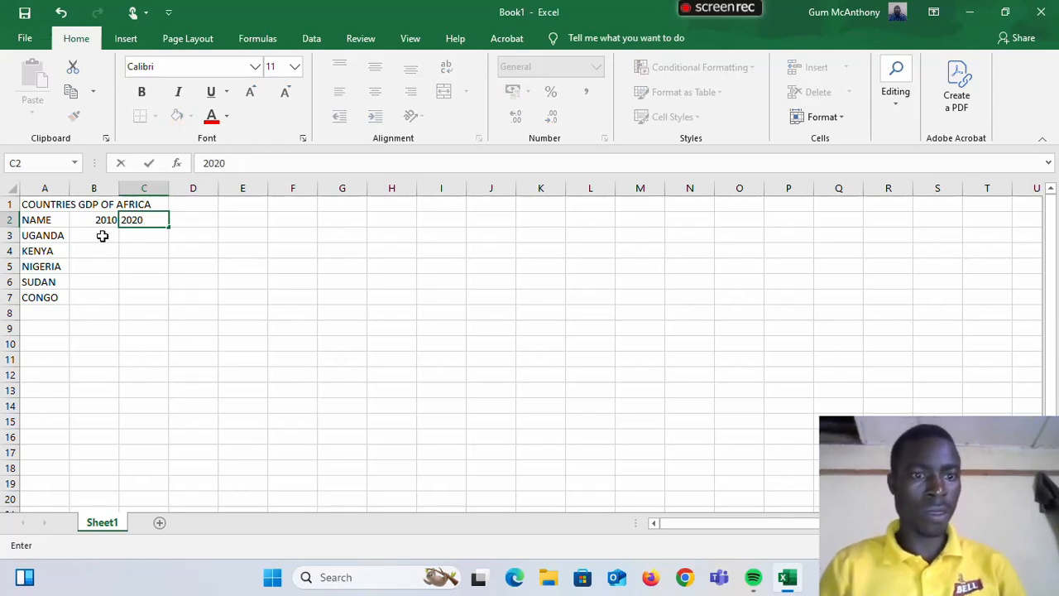
# Step: Enter the 2010 GDP values 265000 for UGANDA in B3 and 345000 for KENYA in B4
pyautogui.click(102, 233)
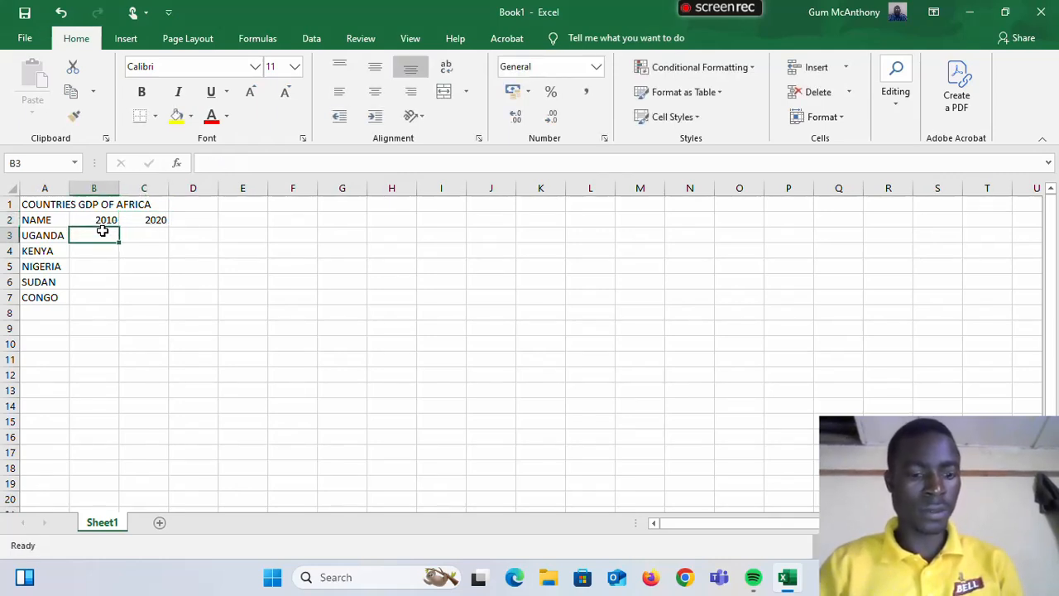
pyautogui.write('265')
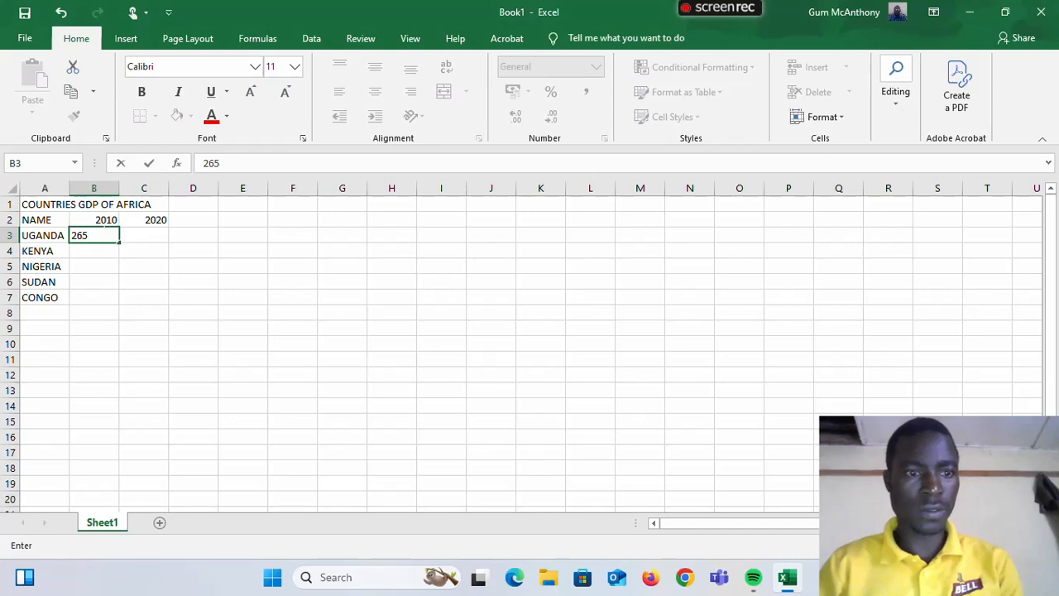
pyautogui.write('000')
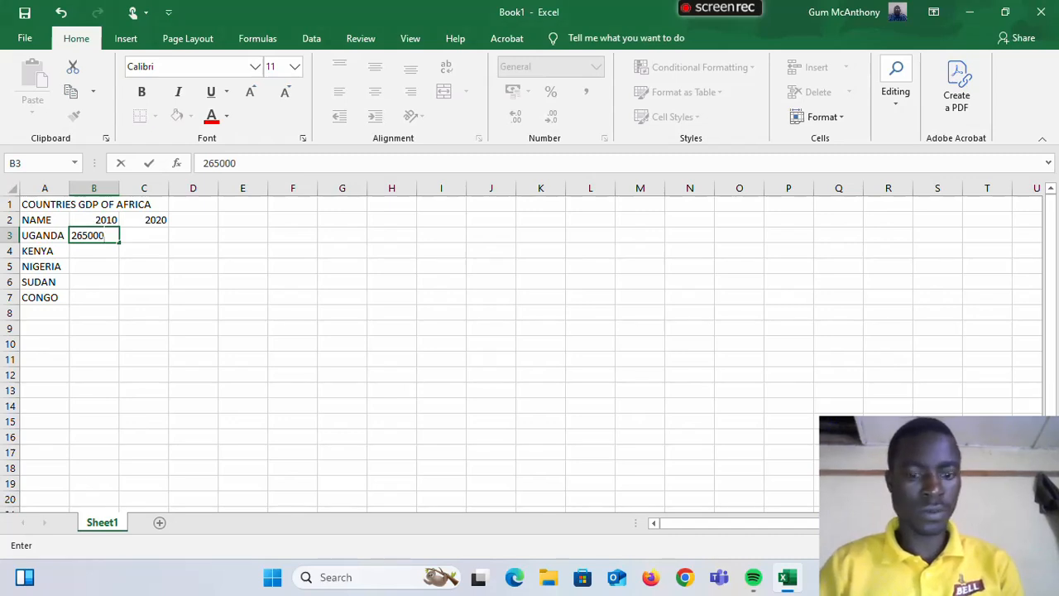
pyautogui.press('Return')
pyautogui.write('3')
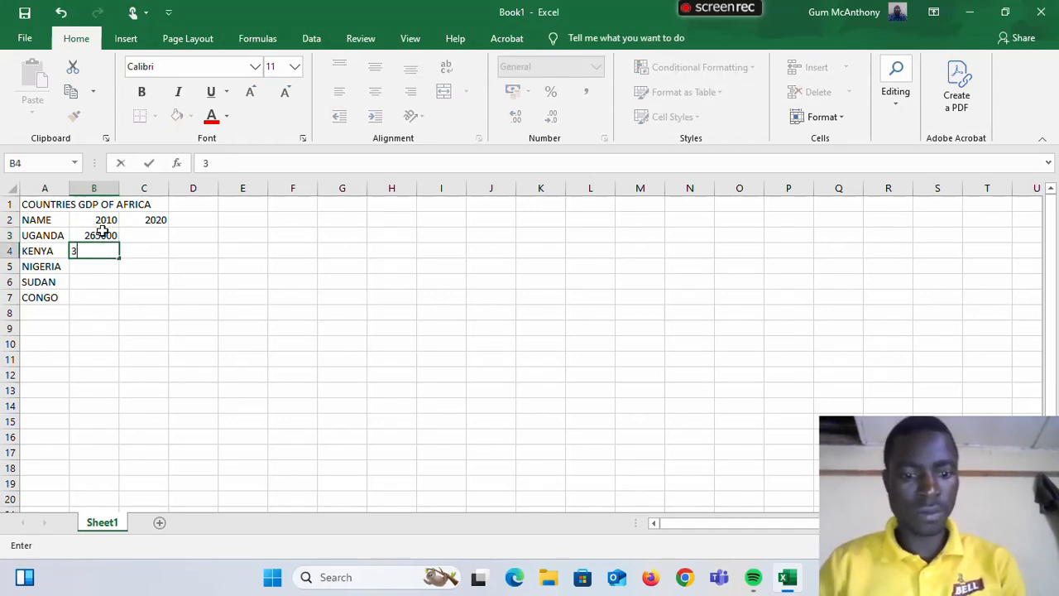
pyautogui.write('45000')
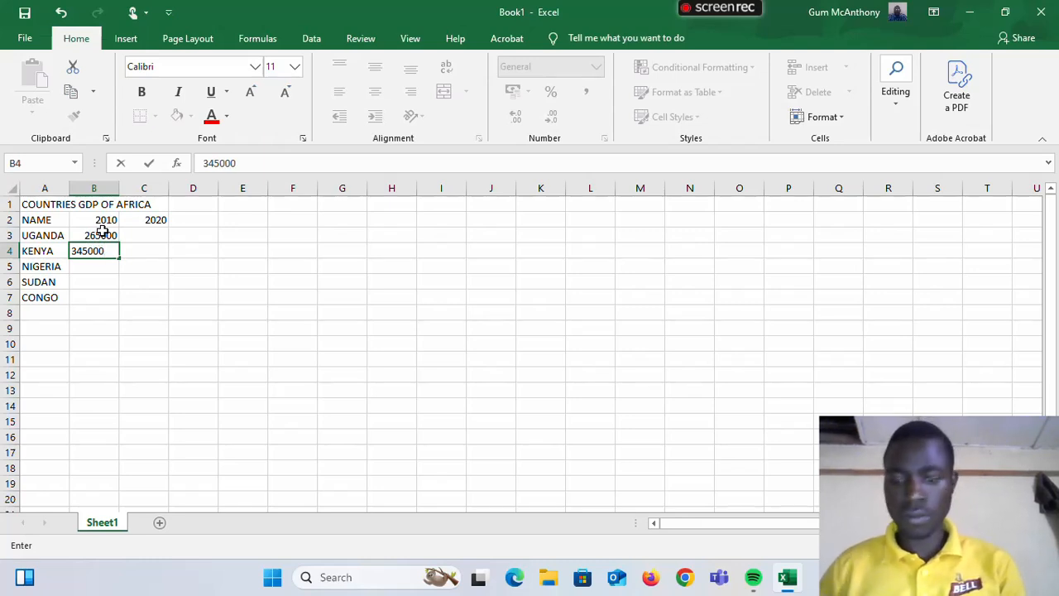
pyautogui.press('Return')
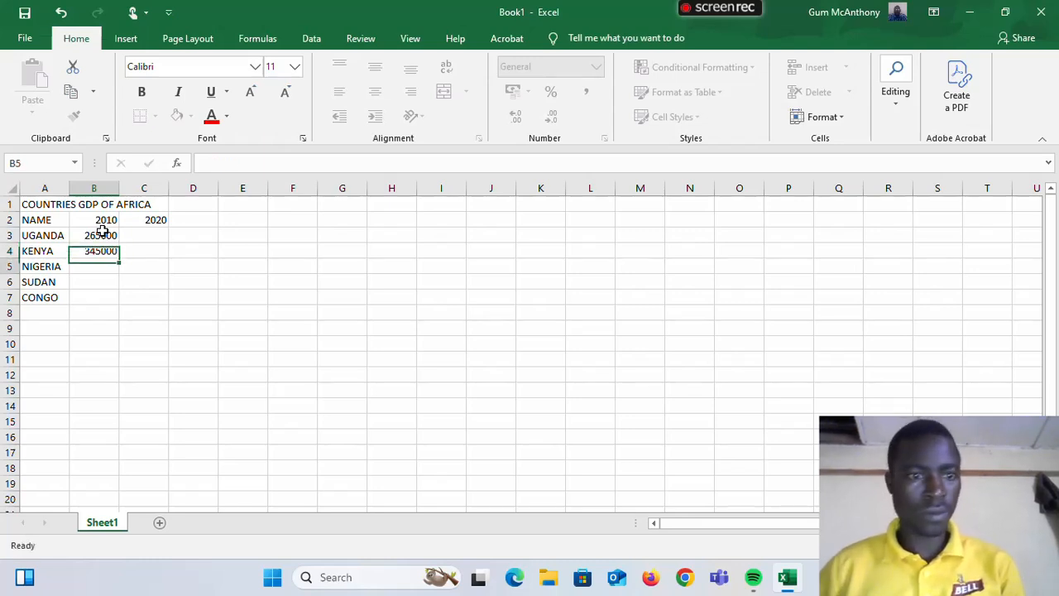
# Step: Complete the 2010 column with 34600 for NIGERIA in B5, 786000 for SUDAN in B6 and 456000 for CONGO in B7
pyautogui.write('346')
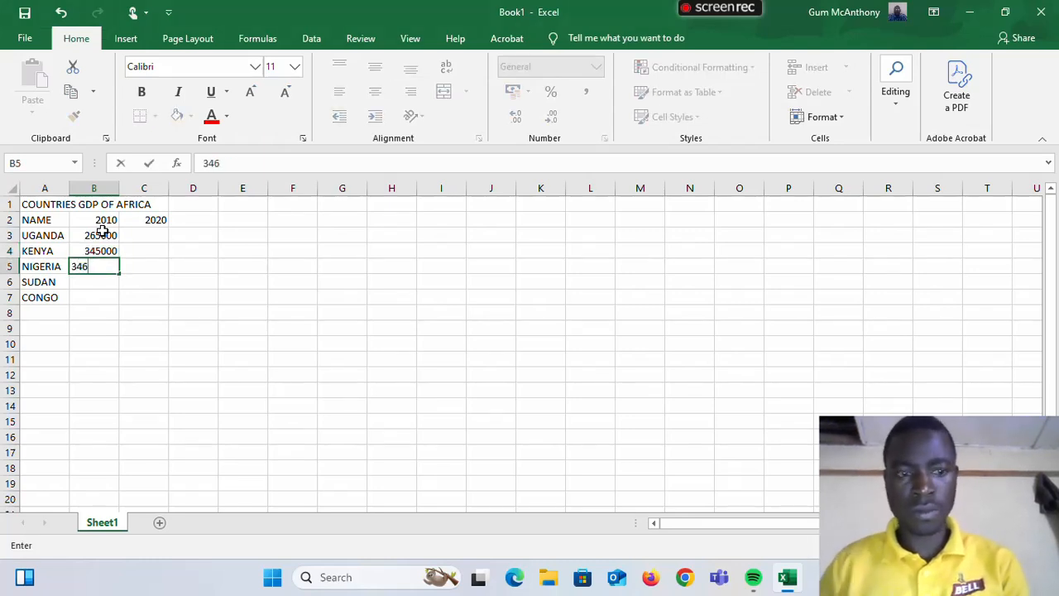
pyautogui.write('00')
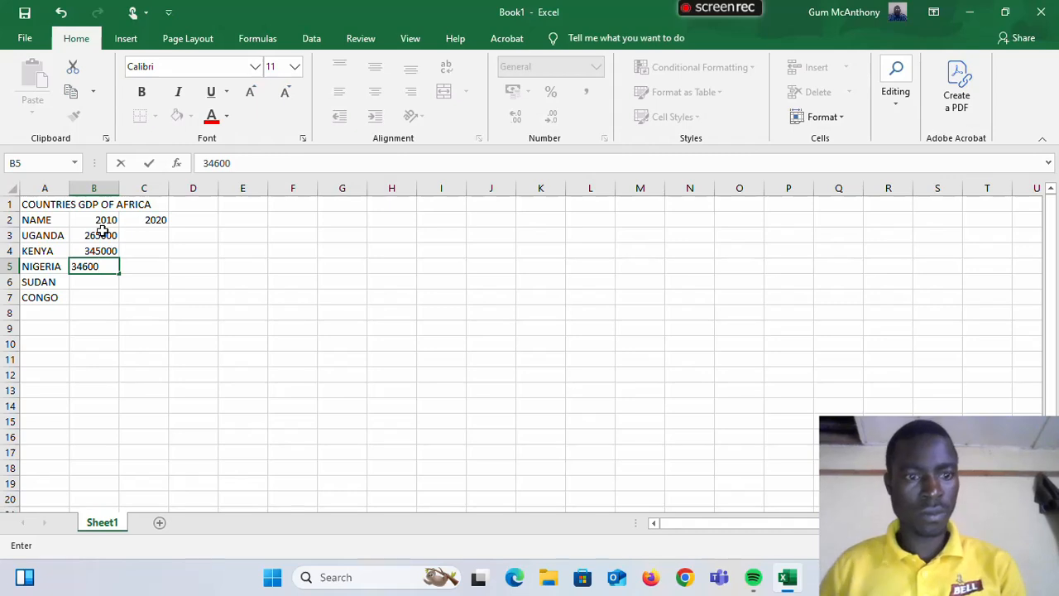
pyautogui.press('Return')
pyautogui.write('78')
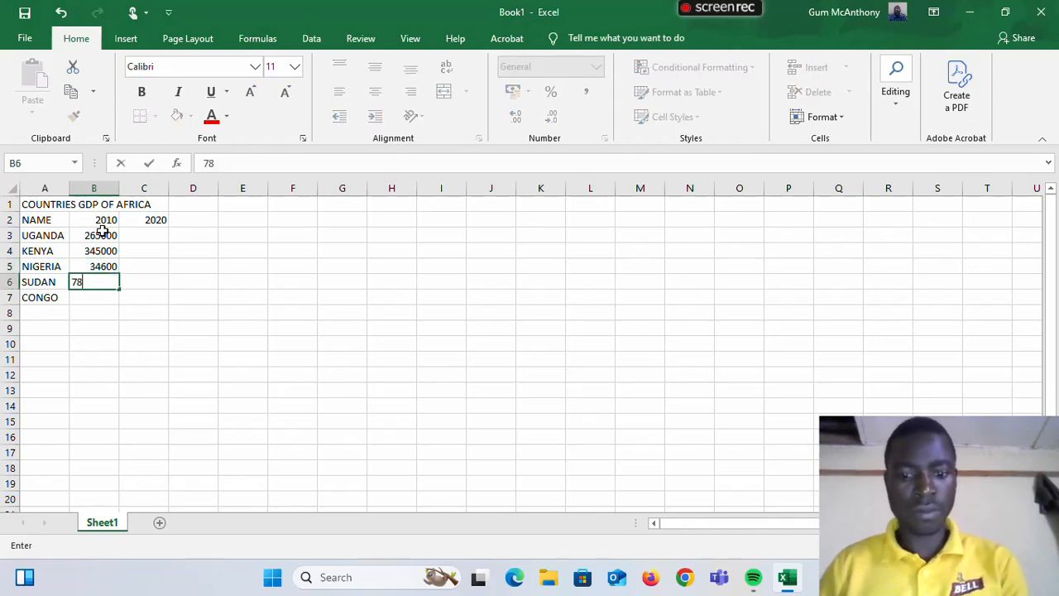
pyautogui.write('6000')
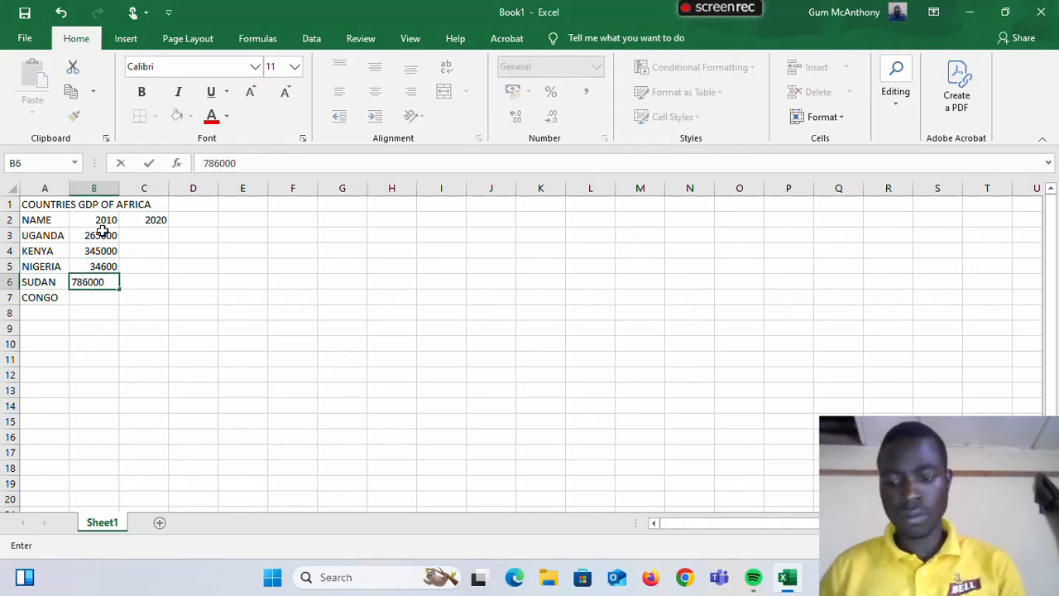
pyautogui.press('Return')
pyautogui.write('456')
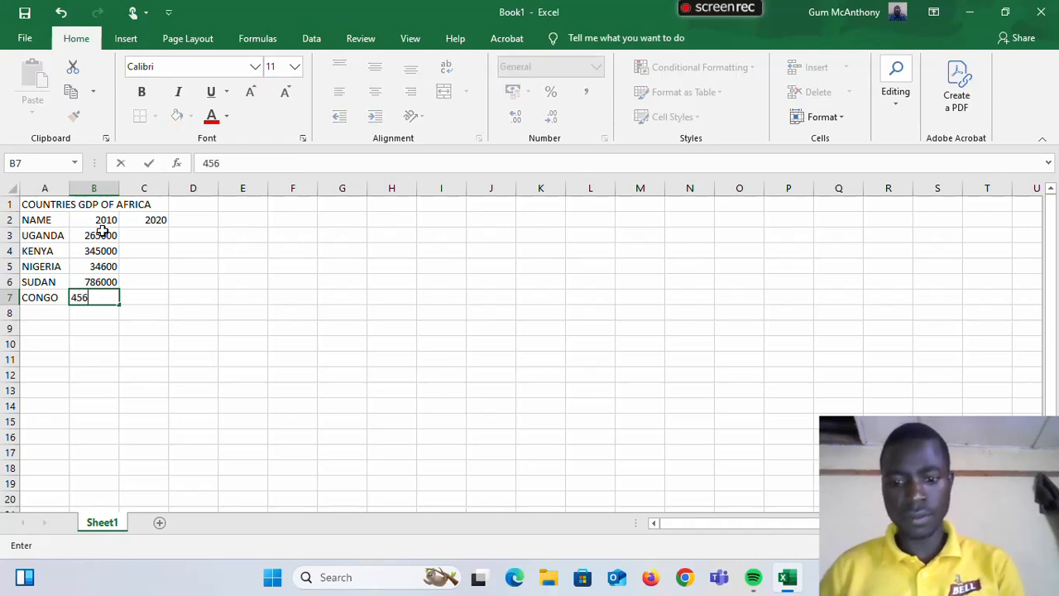
pyautogui.write('000')
pyautogui.press('Return')
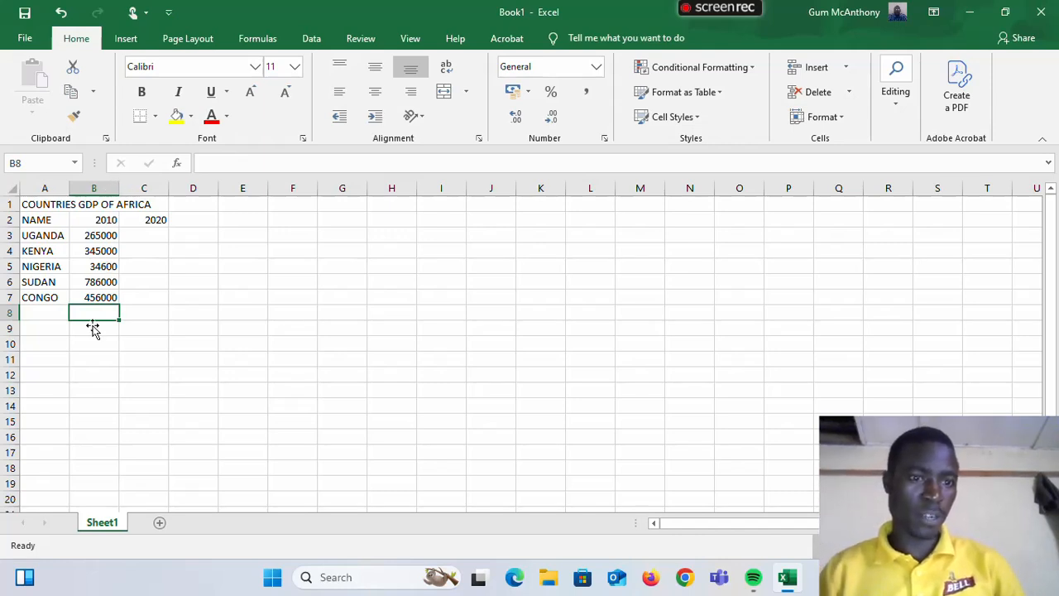
# Step: Enter the heading COMMON EXCEL ERROR in cell A11 below the GDP table
pyautogui.click(43, 358)
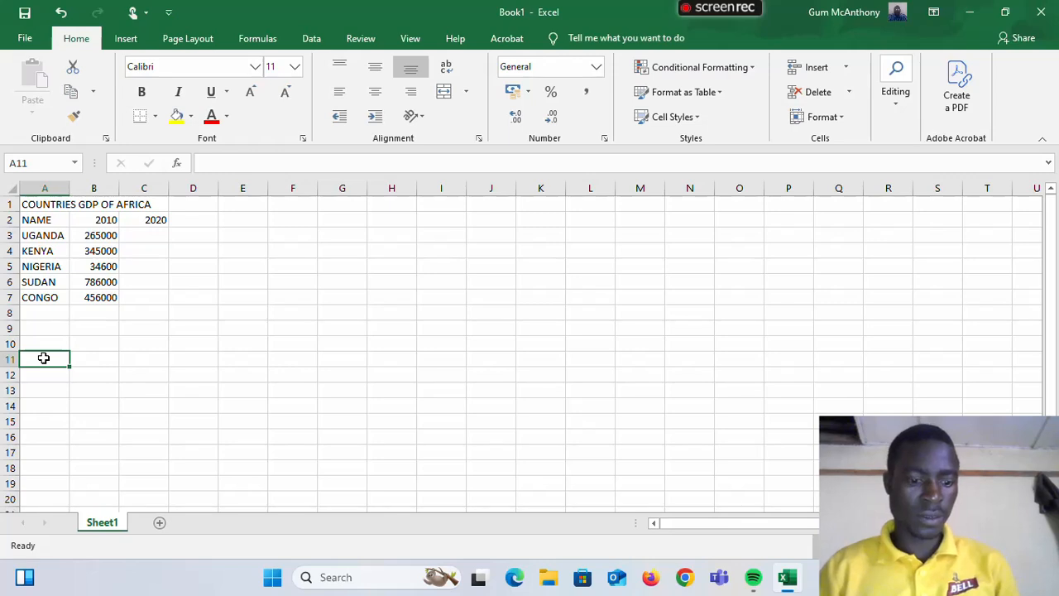
pyautogui.click(6, 358)
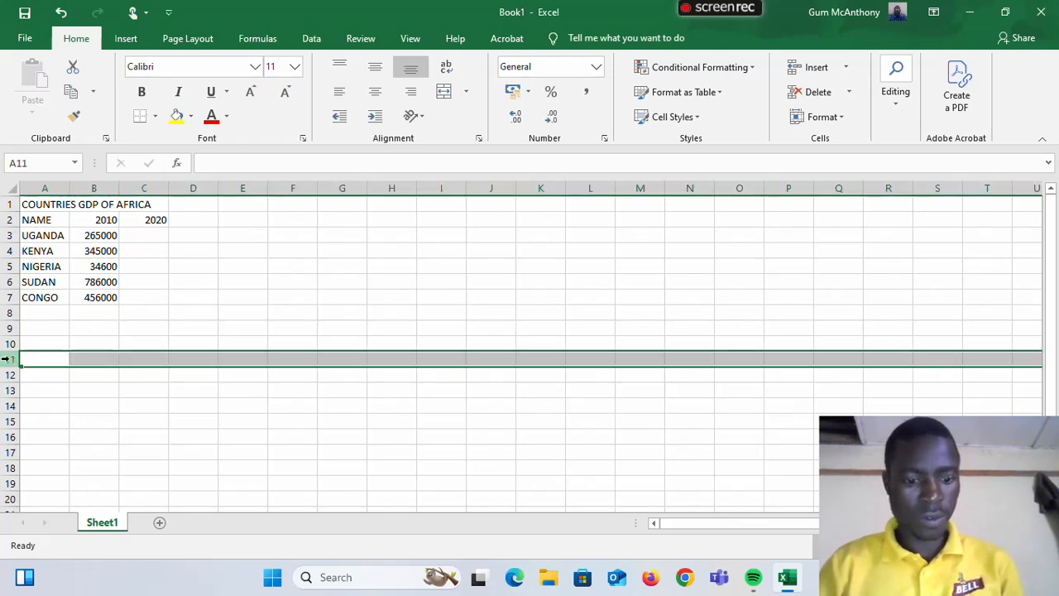
pyautogui.write('CO')
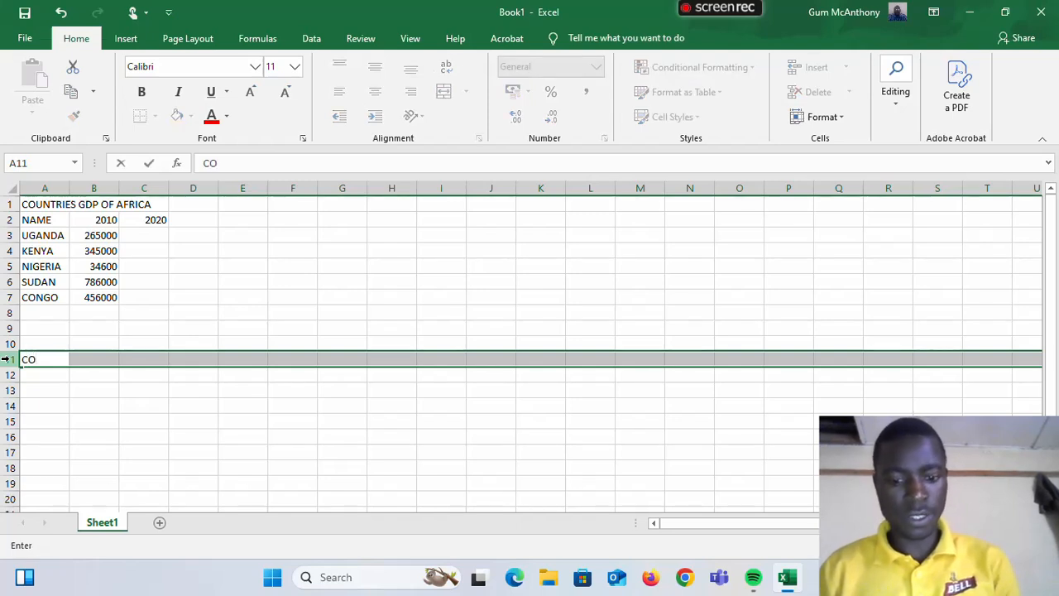
pyautogui.write('M')
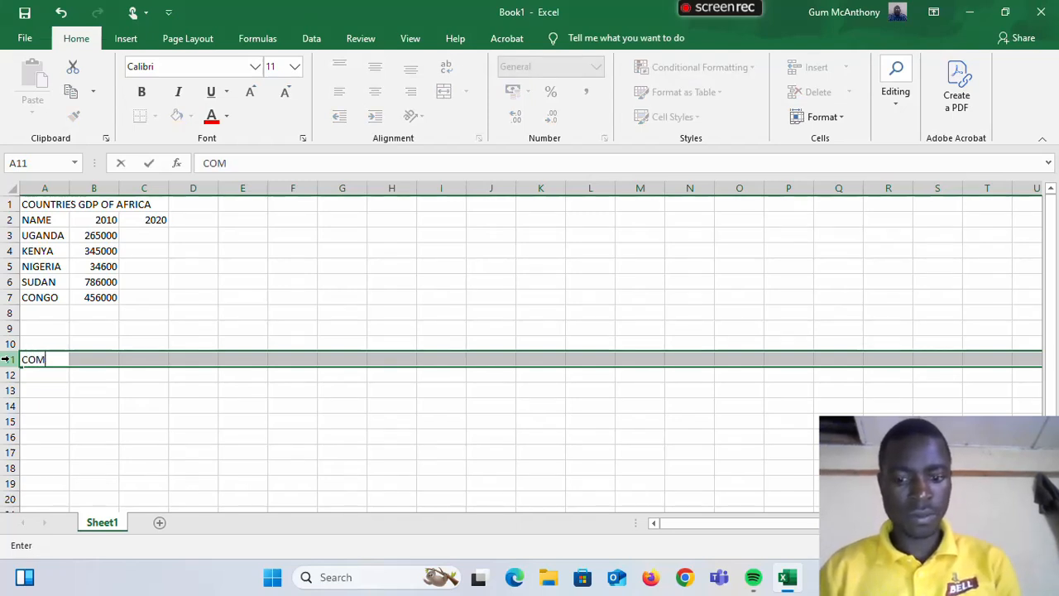
pyautogui.write('MON E')
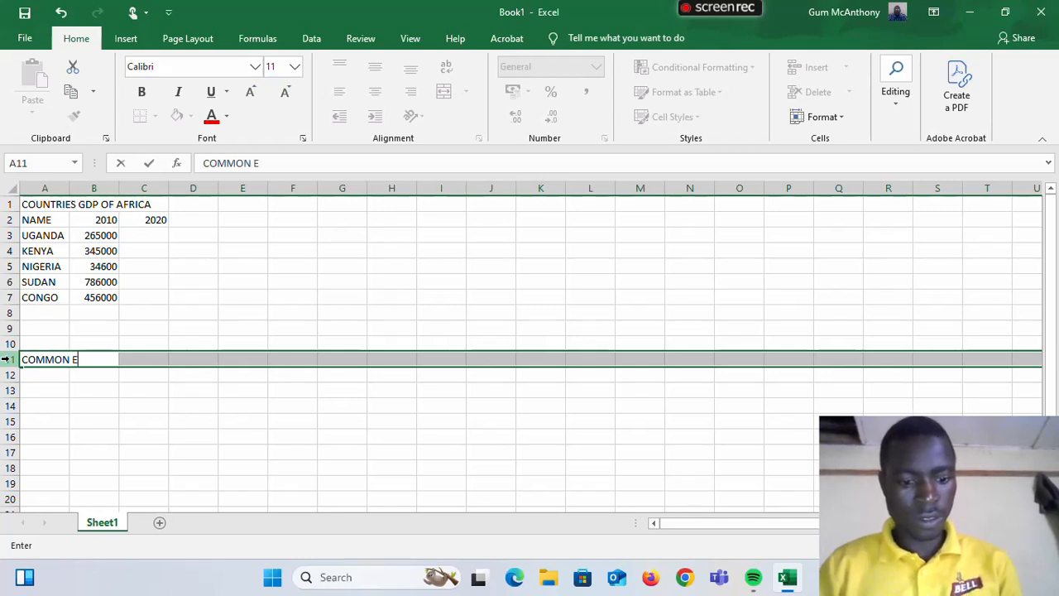
pyautogui.write('XCEL ERR')
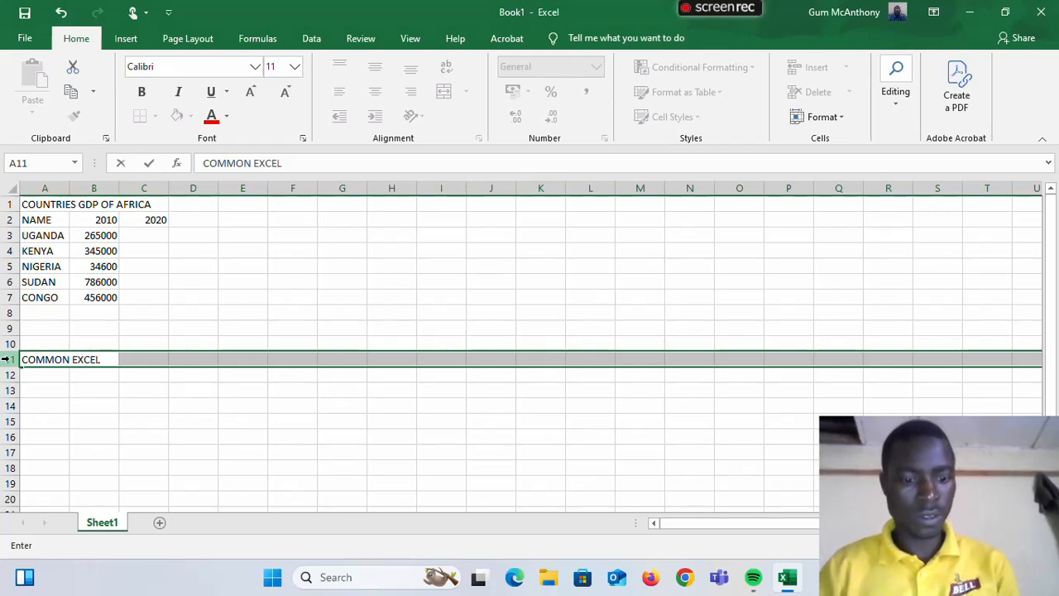
pyautogui.write('O')
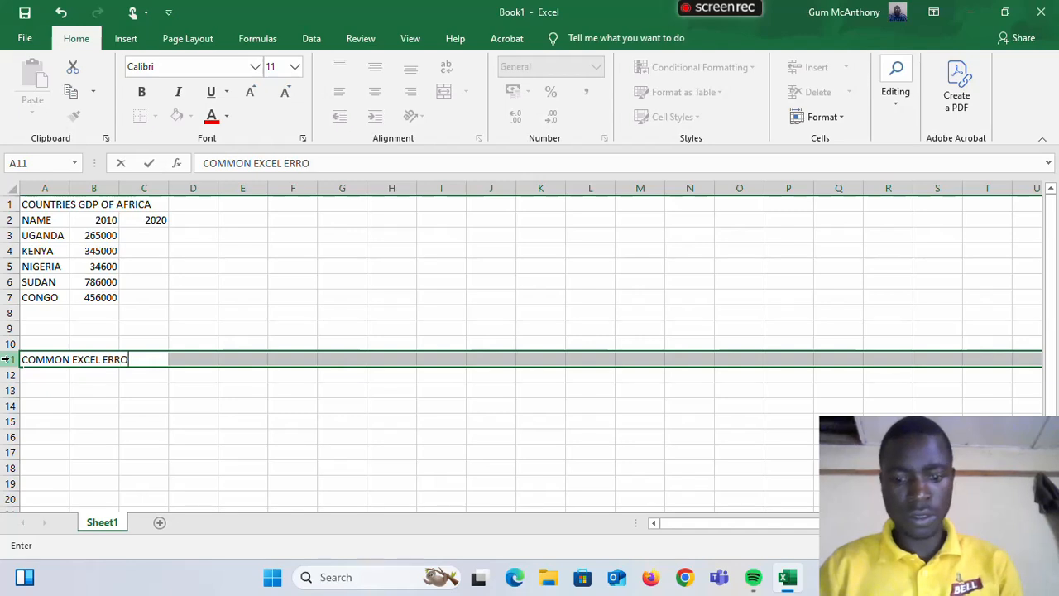
pyautogui.write('R')
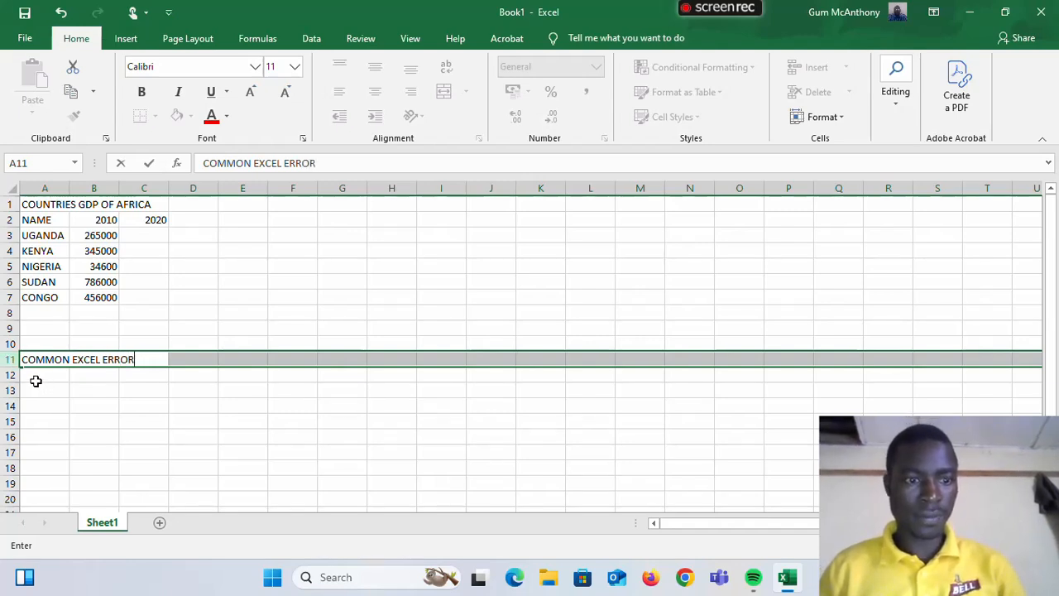
# Step: List the first error as 1.###### in cell A12, directly under the COMMON EXCEL ERROR heading
pyautogui.click(35, 380)
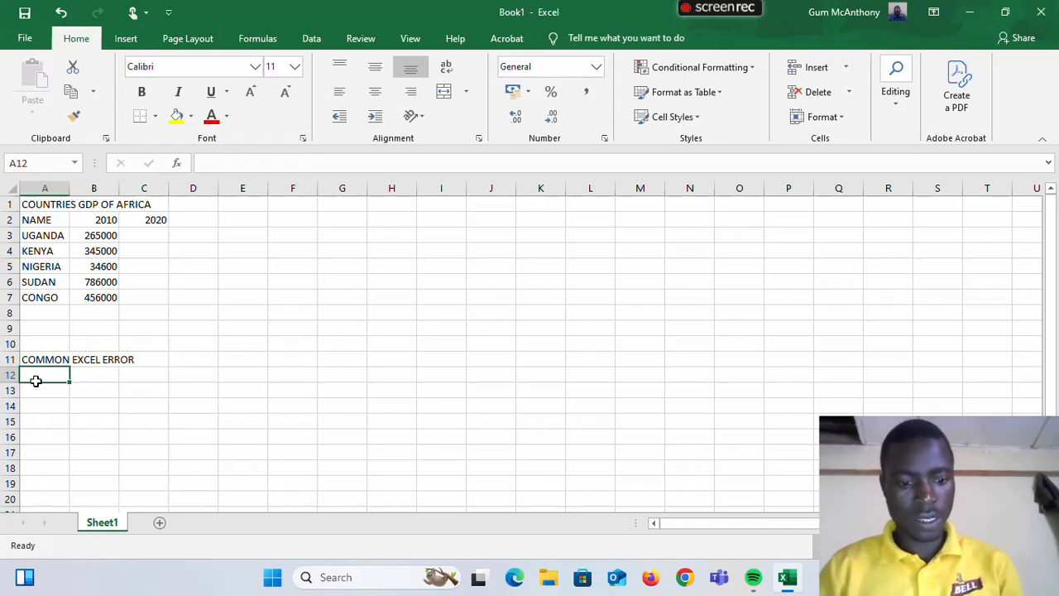
pyautogui.write('1')
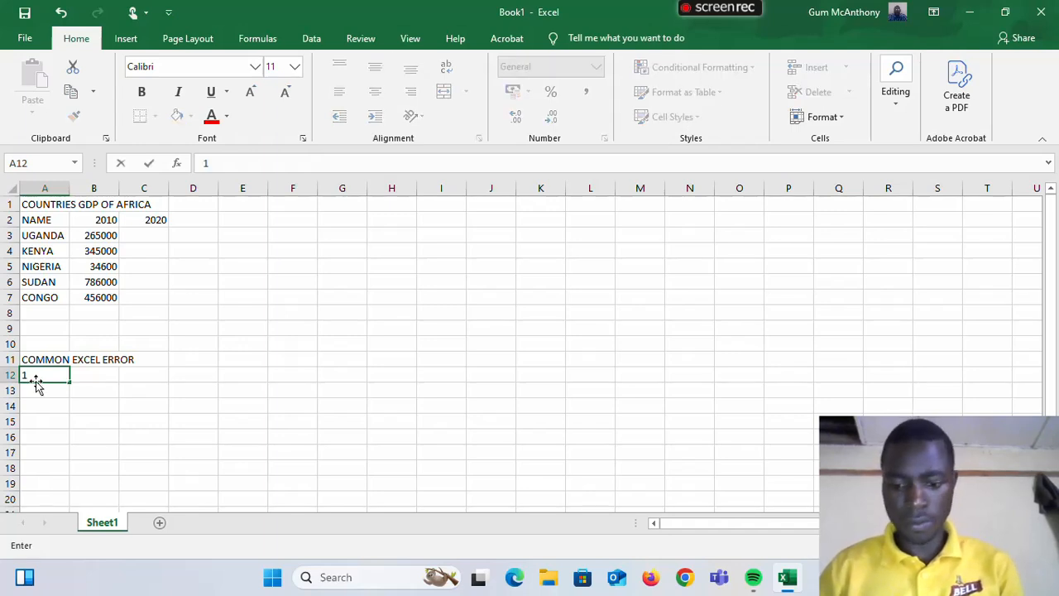
pyautogui.write('.')
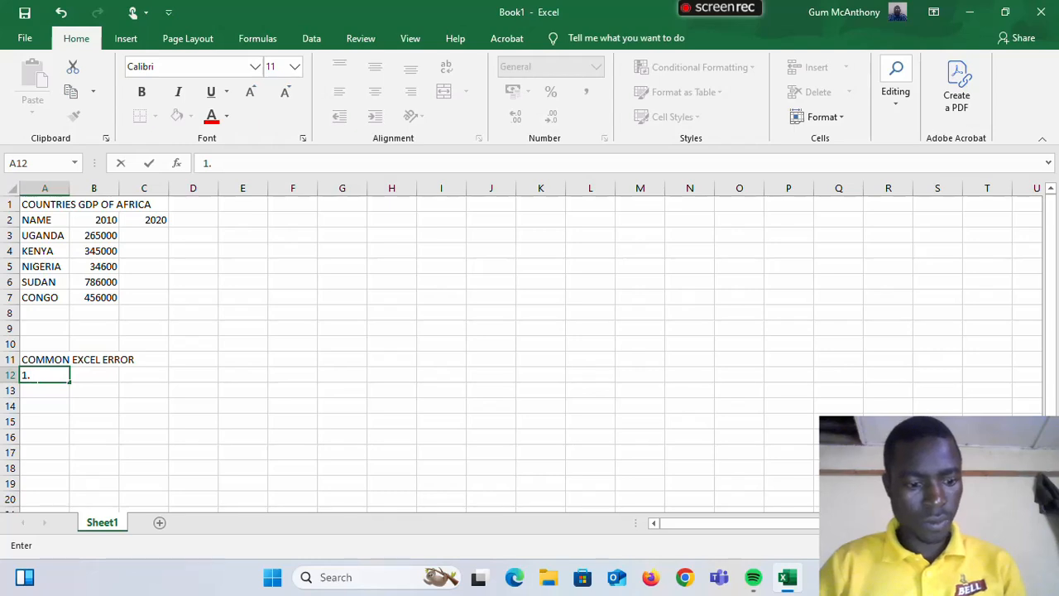
pyautogui.write('#')
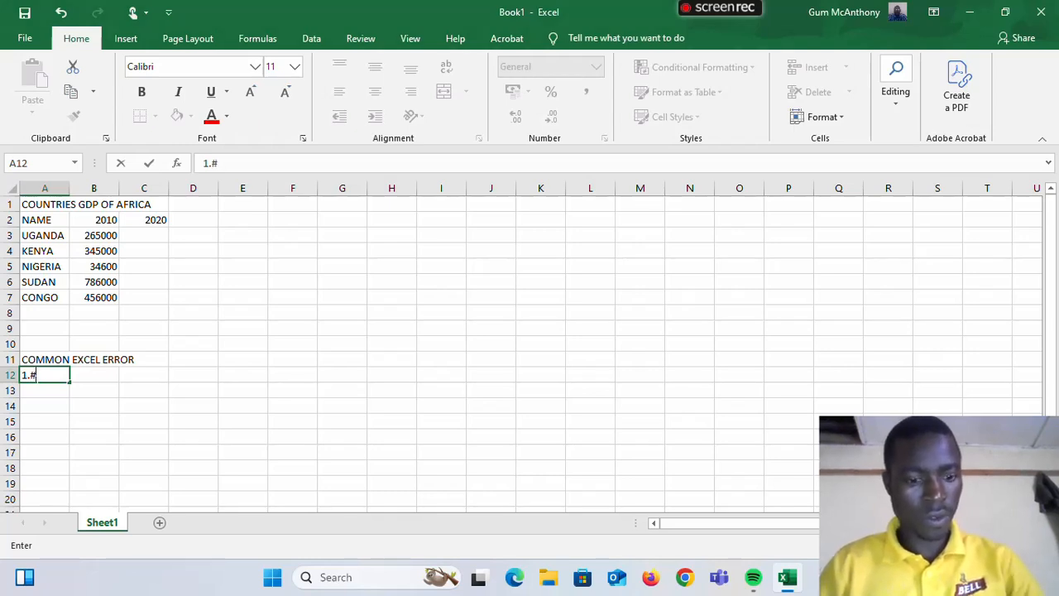
pyautogui.write('#')
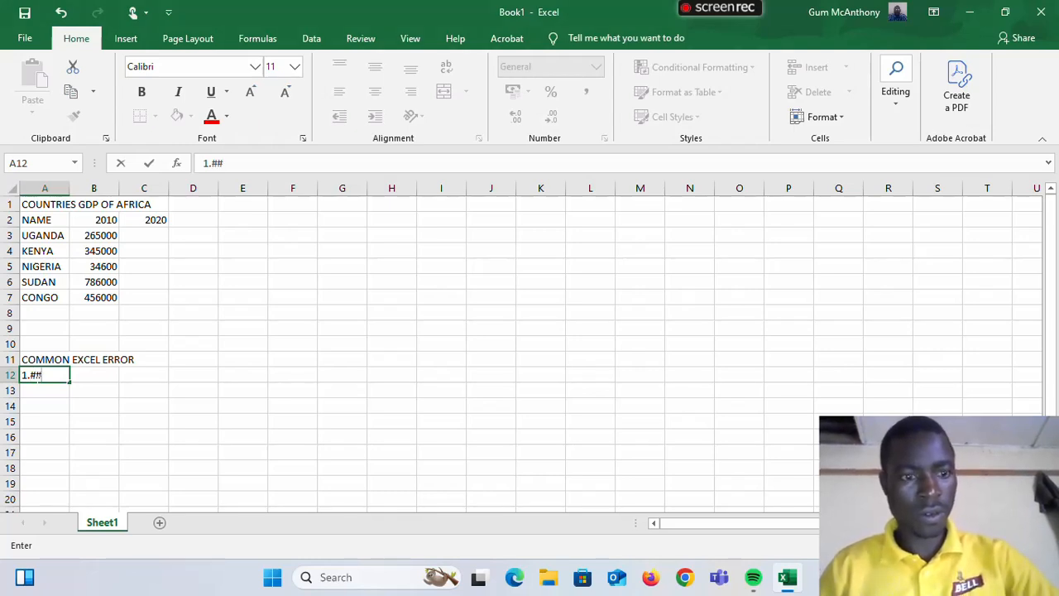
pyautogui.write('##')
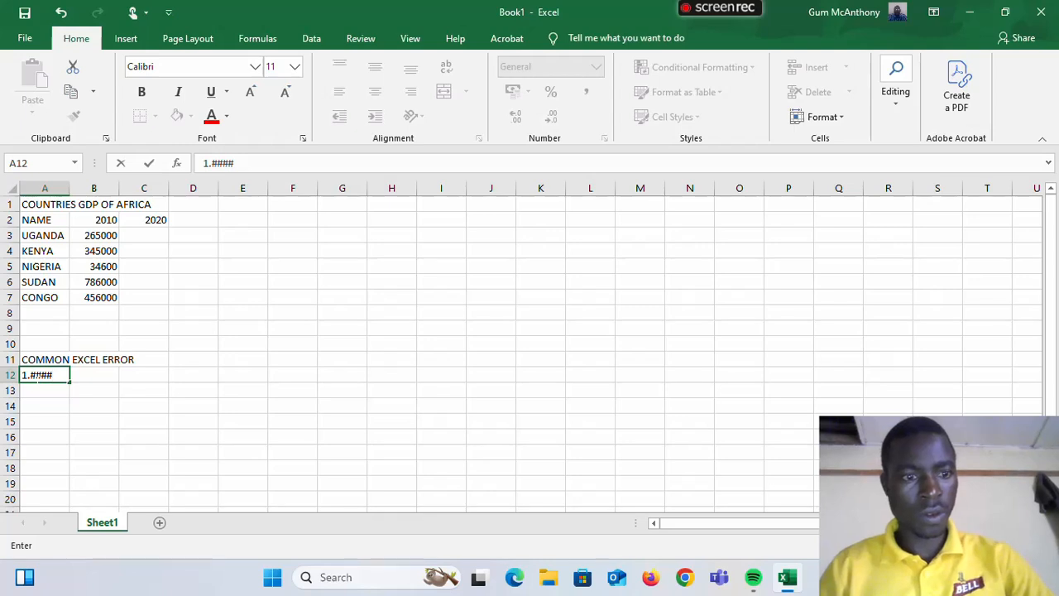
pyautogui.write('##')
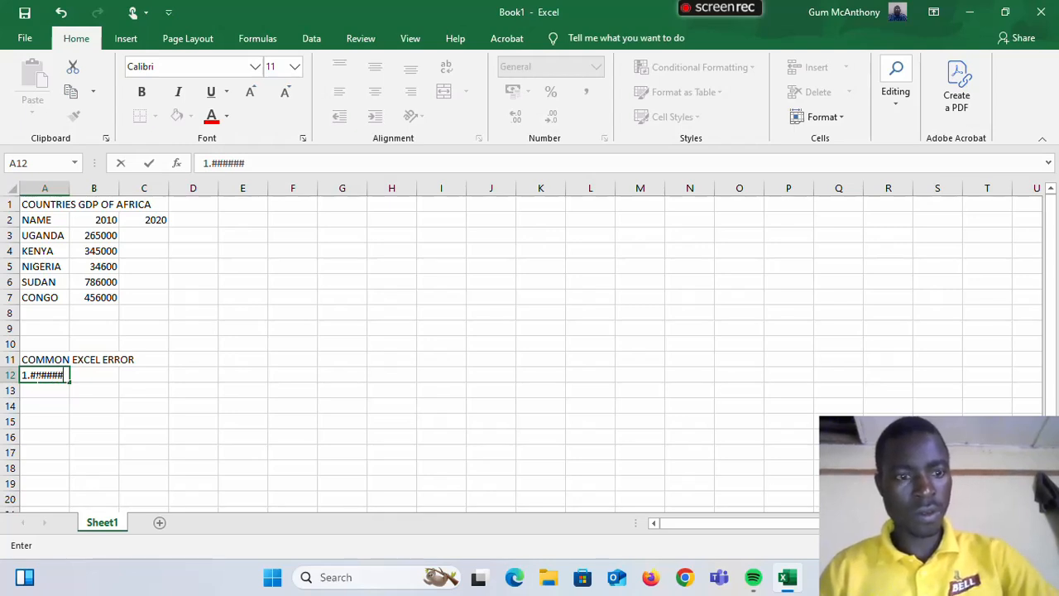
# Step: Narrow column B until its values no longer fit, and auto-fit the column width to its contents
pyautogui.click(99, 189)
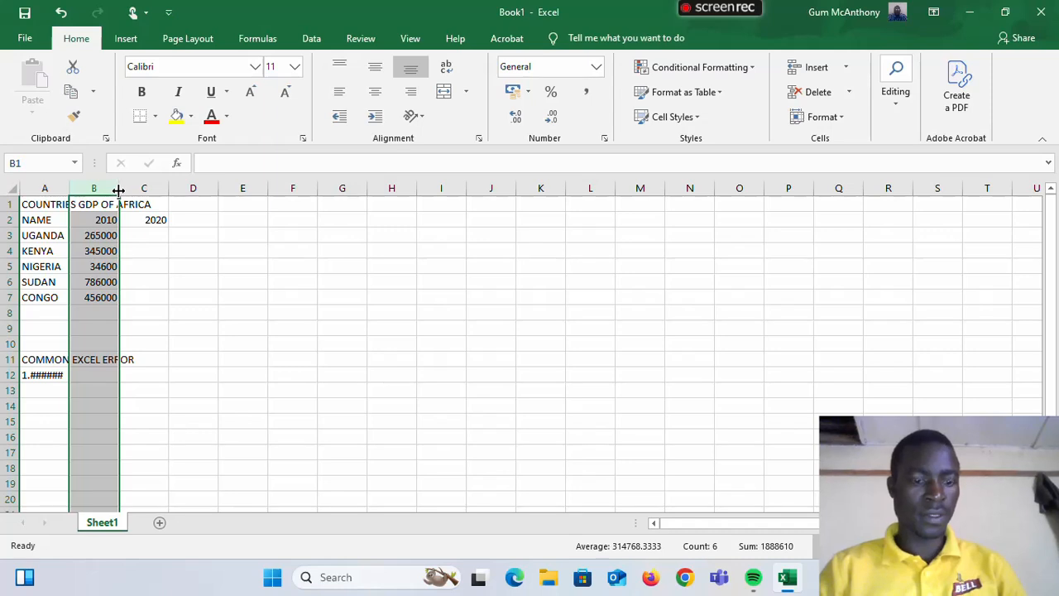
pyautogui.moveTo(119, 191); pyautogui.dragTo(85, 204)
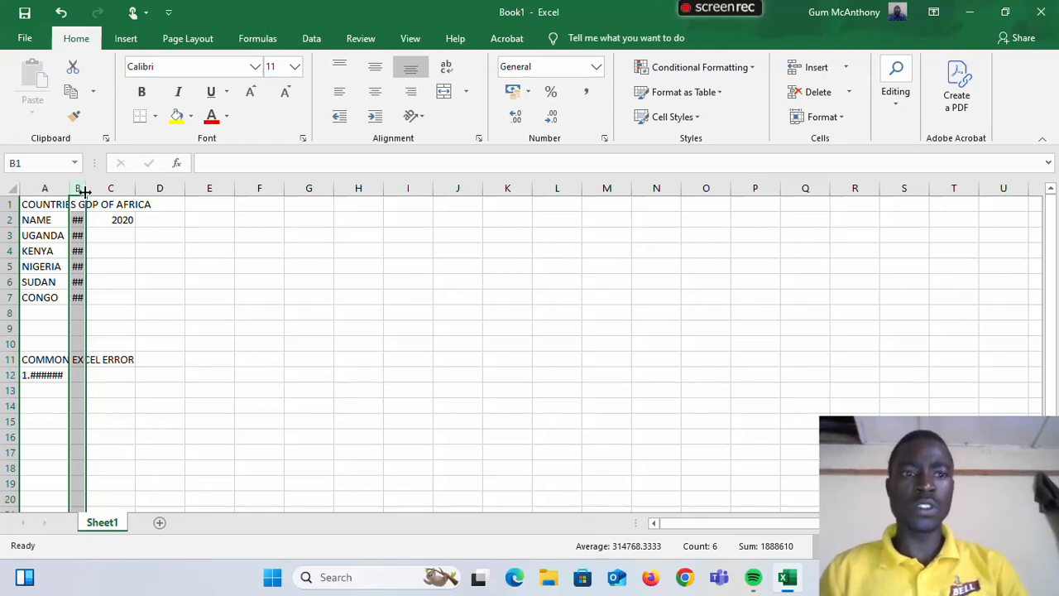
pyautogui.doubleClick(86, 190)
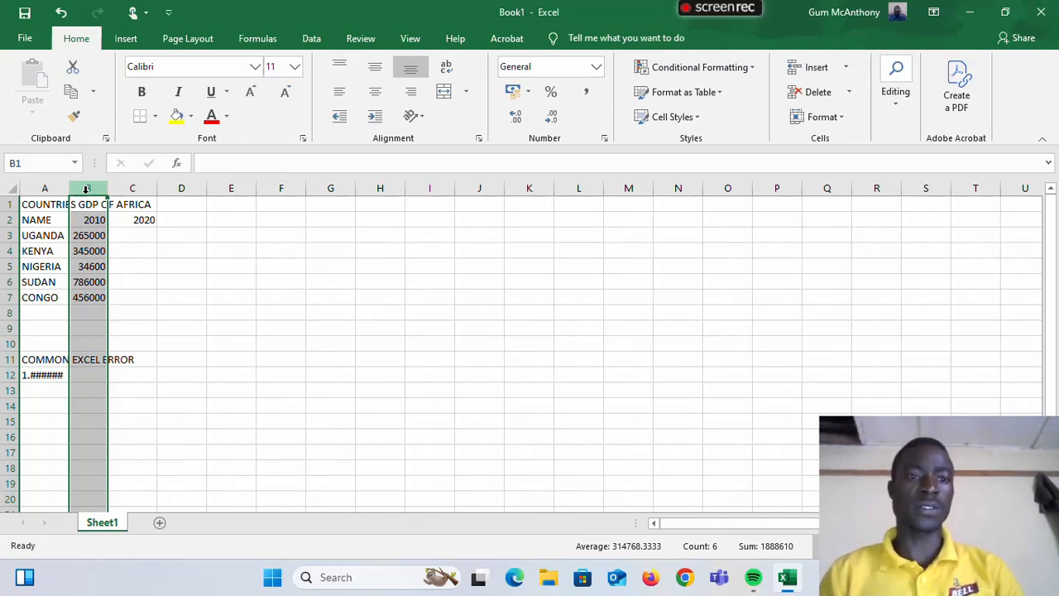
# Step: List the second error as 2.#VALUE in cell A13, below the first error entry
pyautogui.click(35, 393)
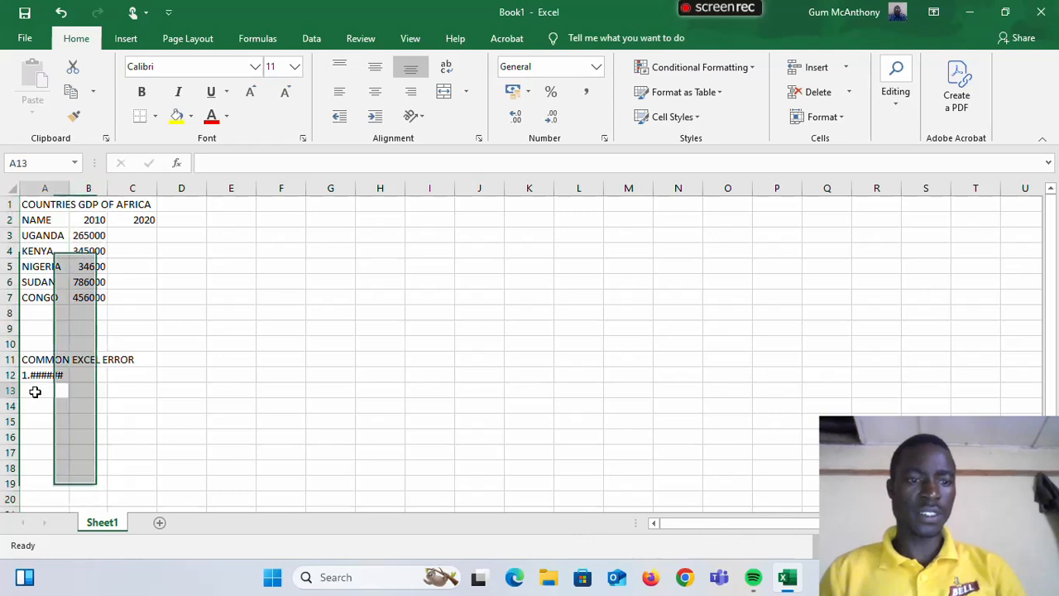
pyautogui.write('2')
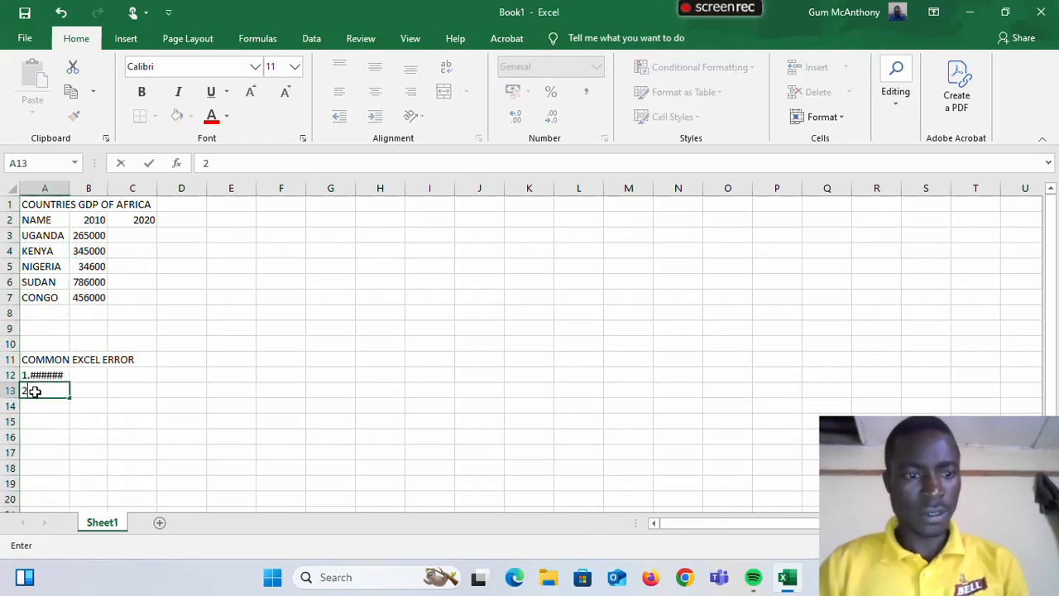
pyautogui.write('.')
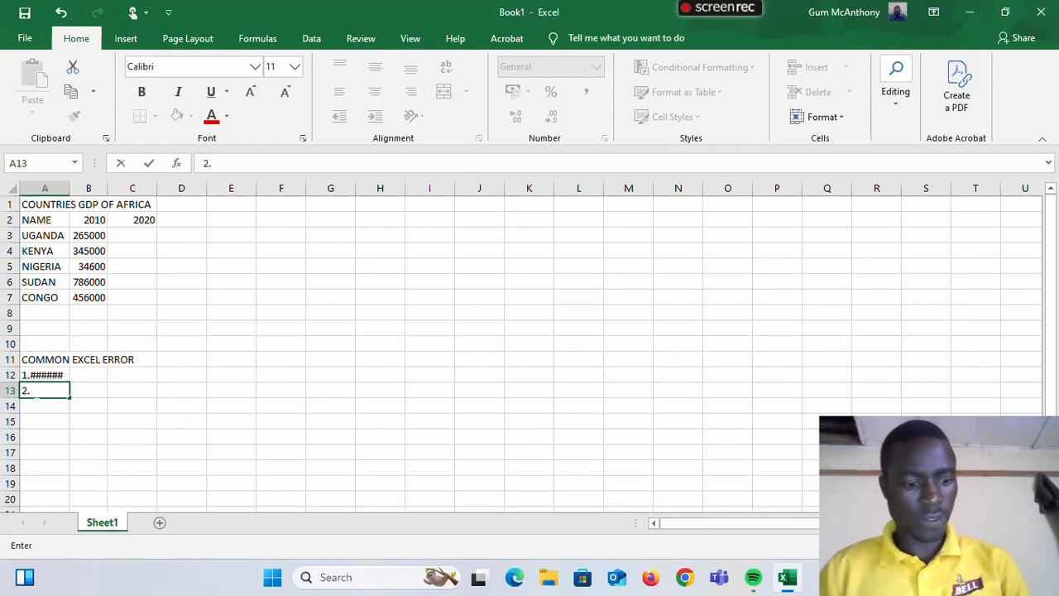
pyautogui.write('#')
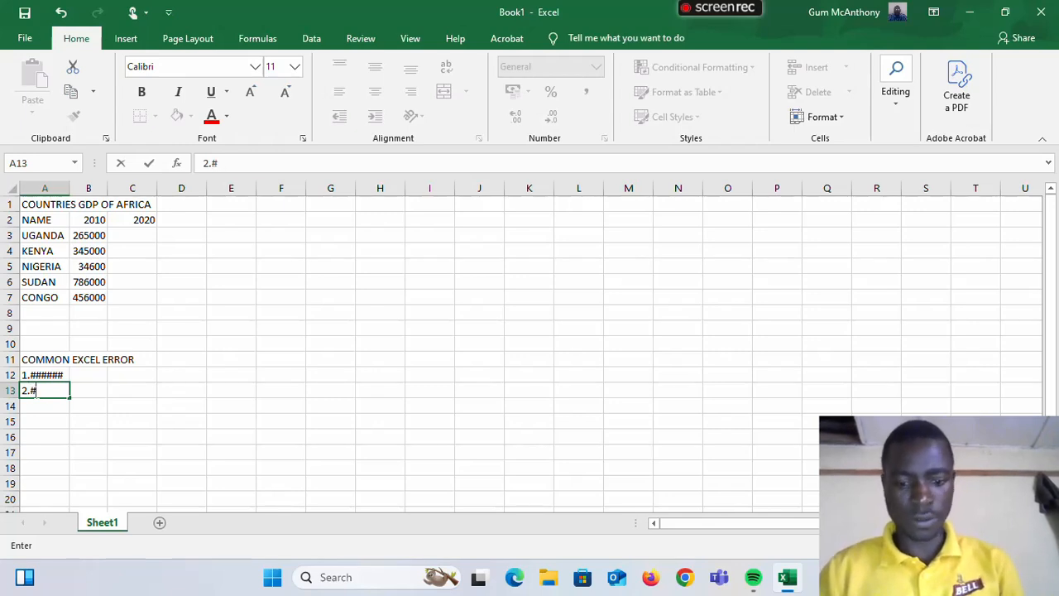
pyautogui.write('VA')
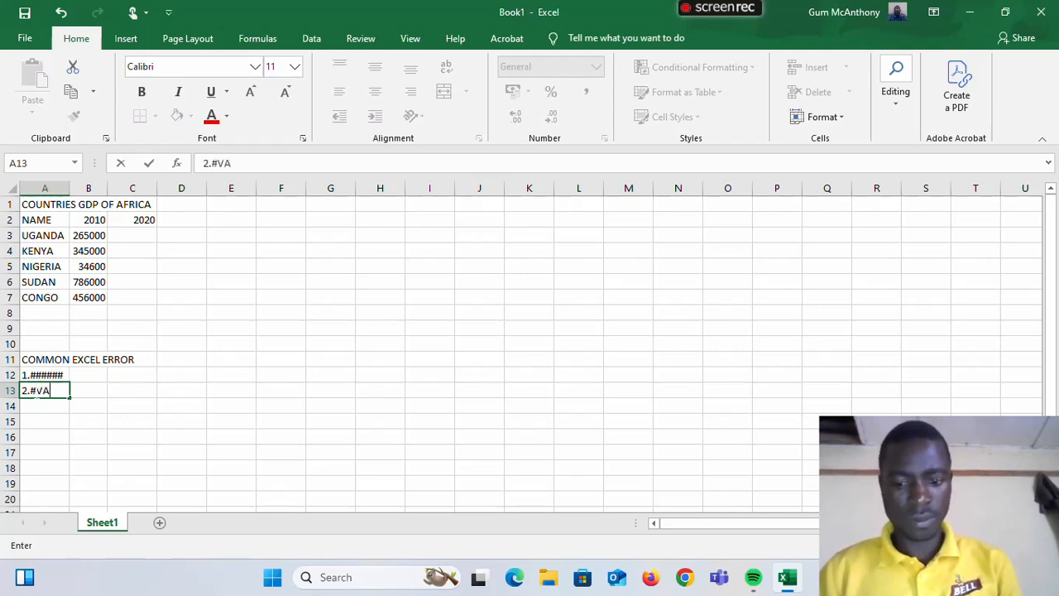
pyautogui.write('LU')
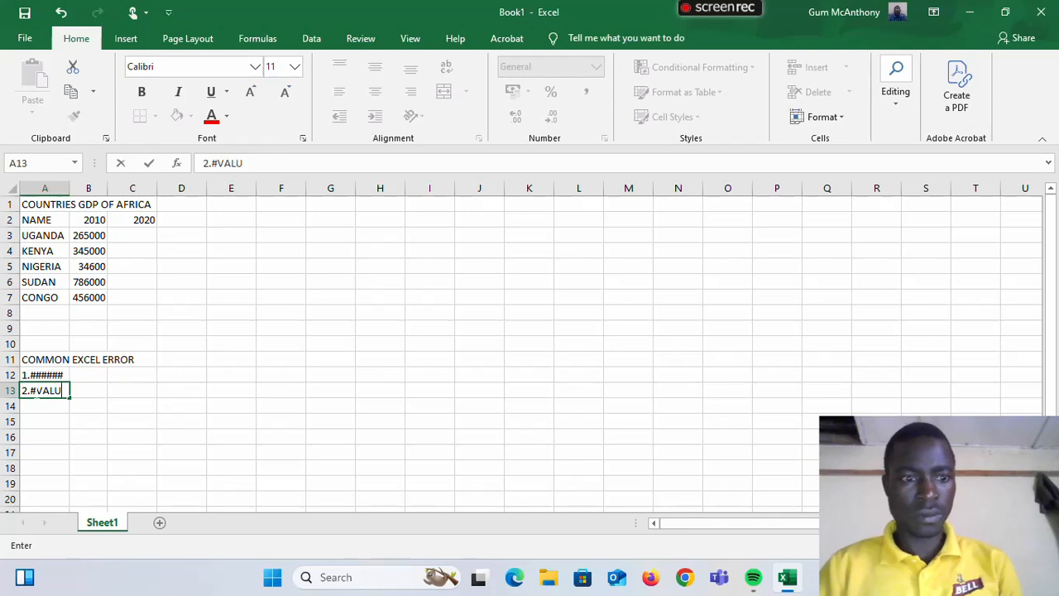
pyautogui.write('E')
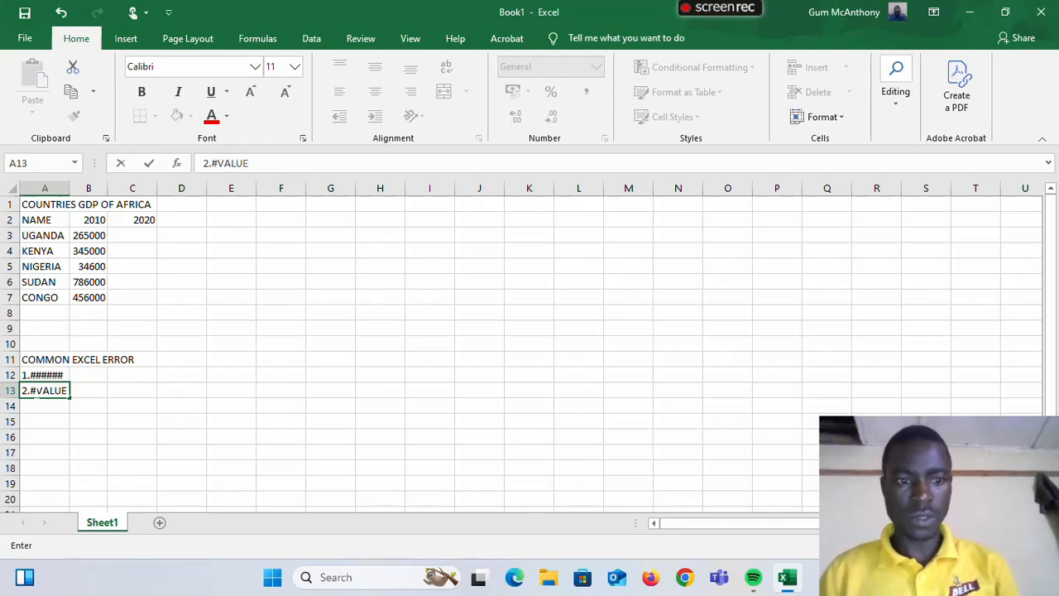
# Step: Make the whole header row 2, with NAME, 2010 and 2020, bold
pyautogui.click(129, 239)
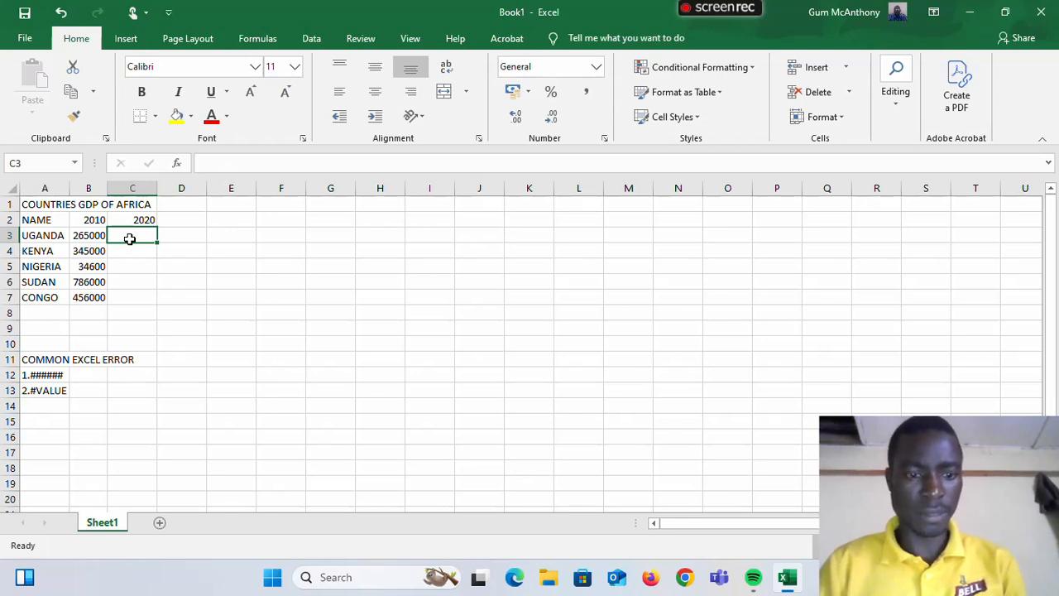
pyautogui.click(10, 219)
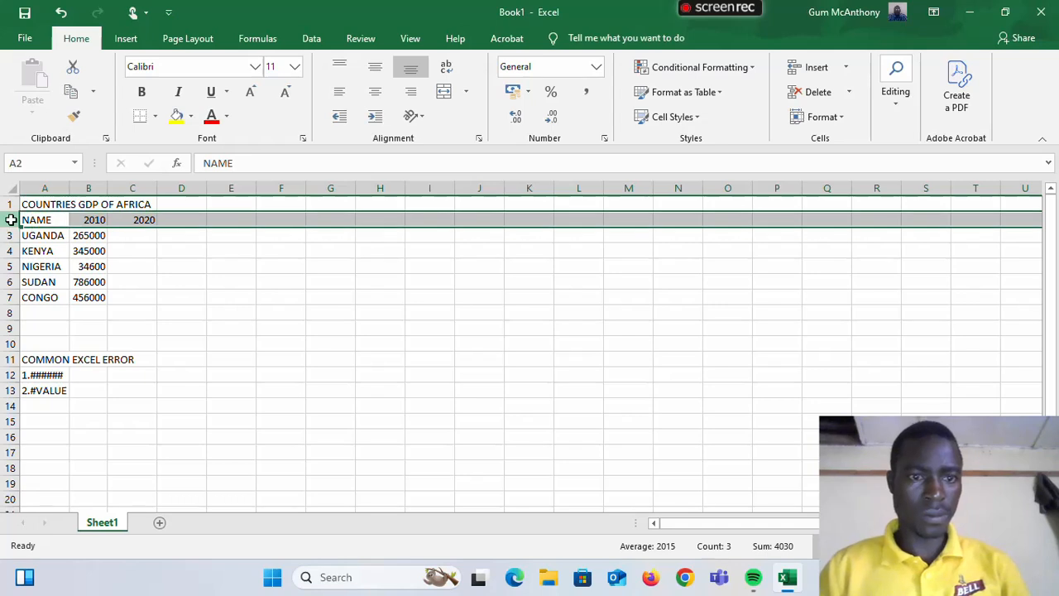
pyautogui.click(143, 93)
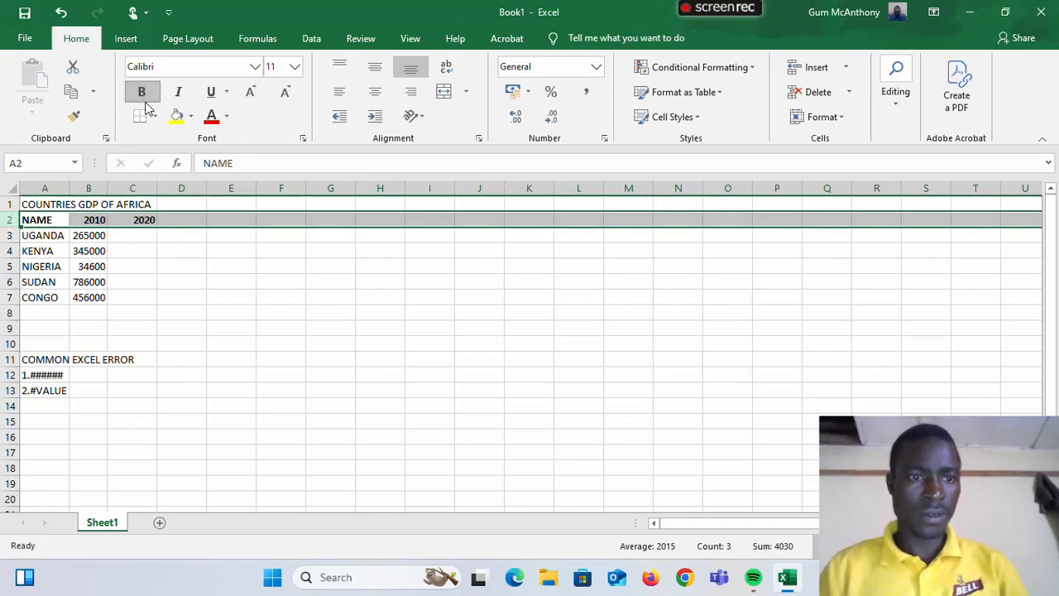
# Step: In the 2020 column, enter 364000 for UGANDA in C3 and the text MISSING for KENYA in C4
pyautogui.click(117, 240)
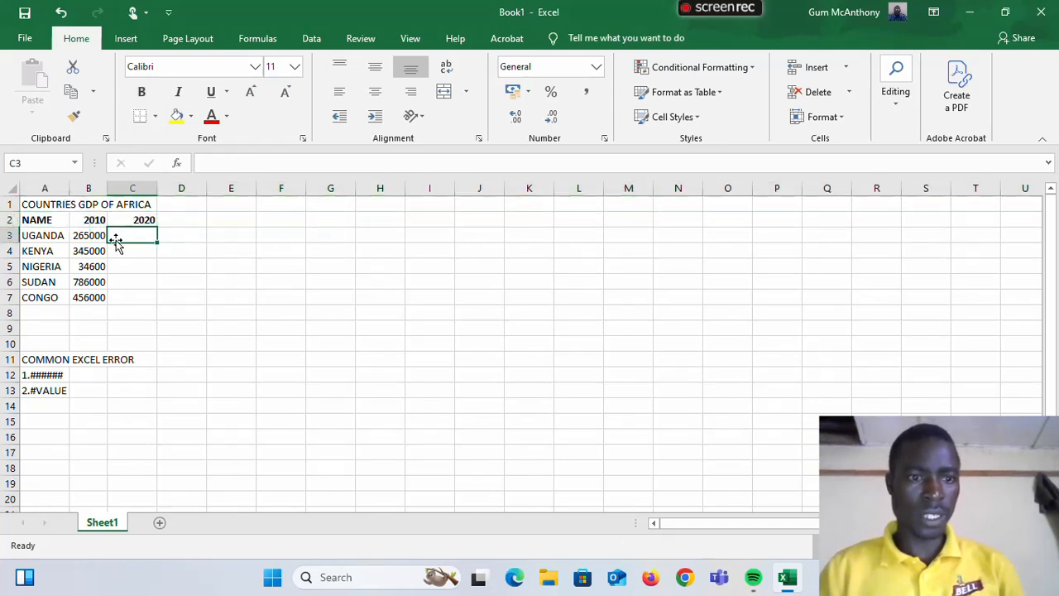
pyautogui.write('36')
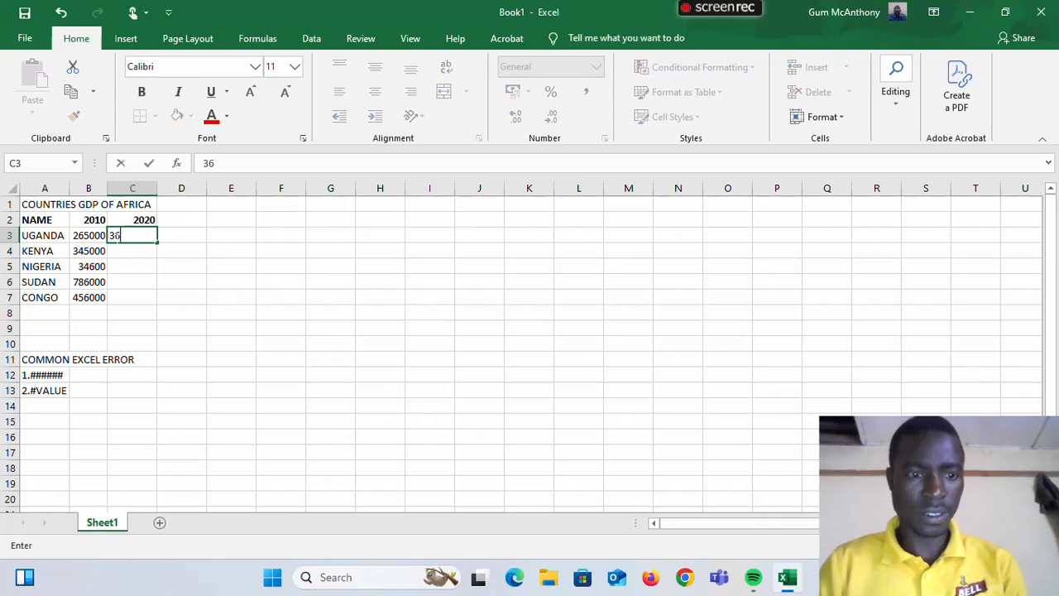
pyautogui.write('4000')
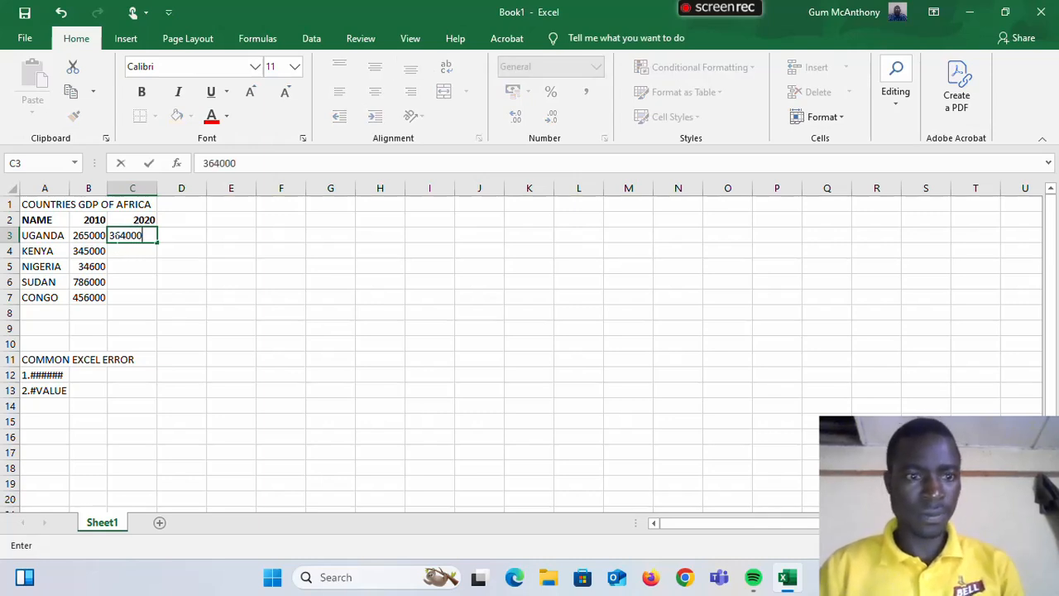
pyautogui.press('Return')
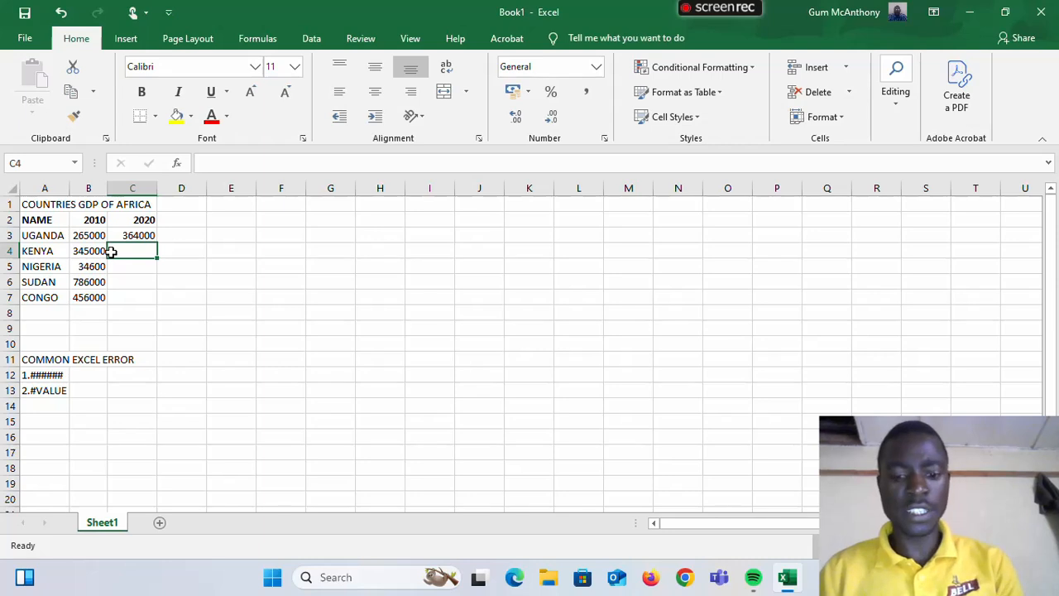
pyautogui.write('MI')
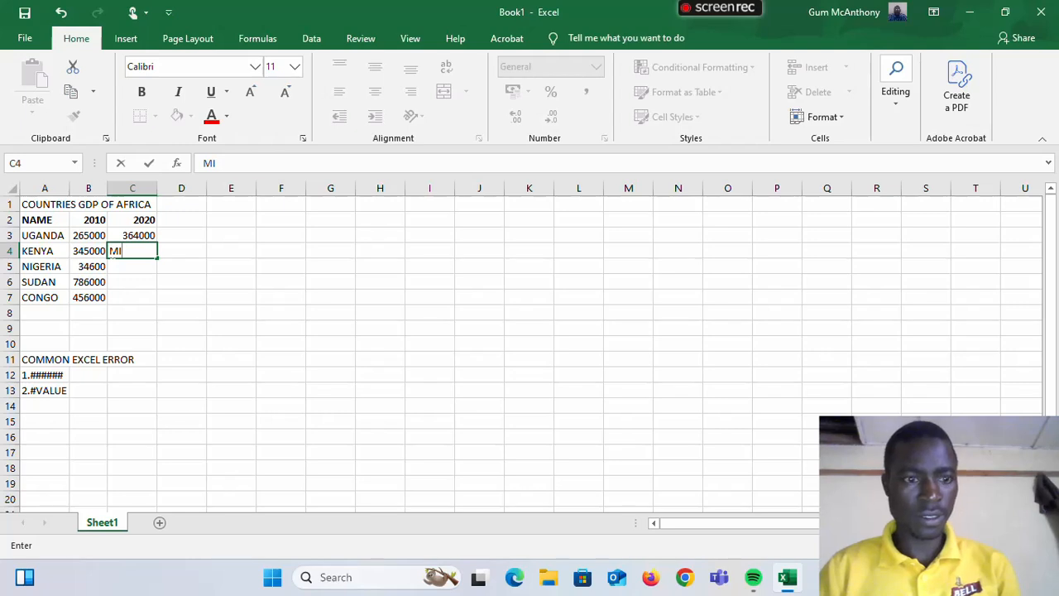
pyautogui.write('SSING')
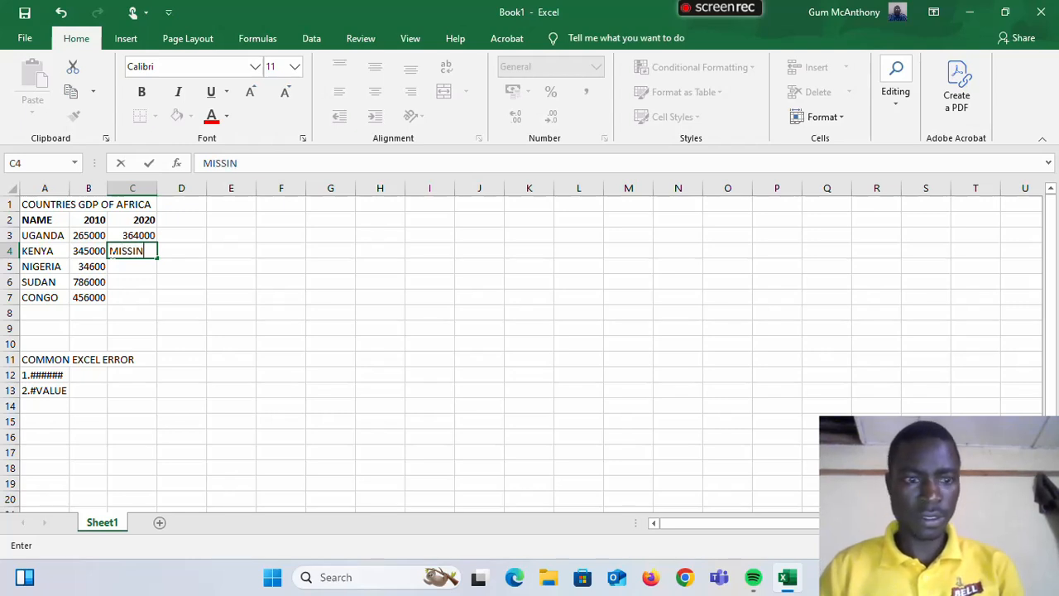
pyautogui.click(125, 267)
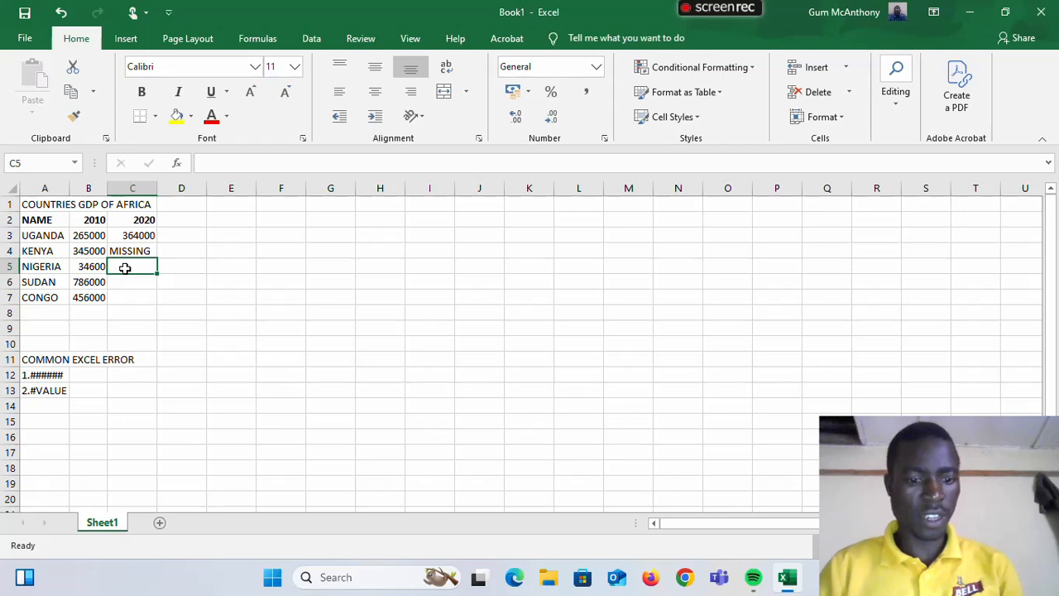
# Step: Complete the 2020 column with 45000 for NIGERIA in C5, the text bless for SUDAN in C6 and 356000 for CONGO in C7
pyautogui.write('45')
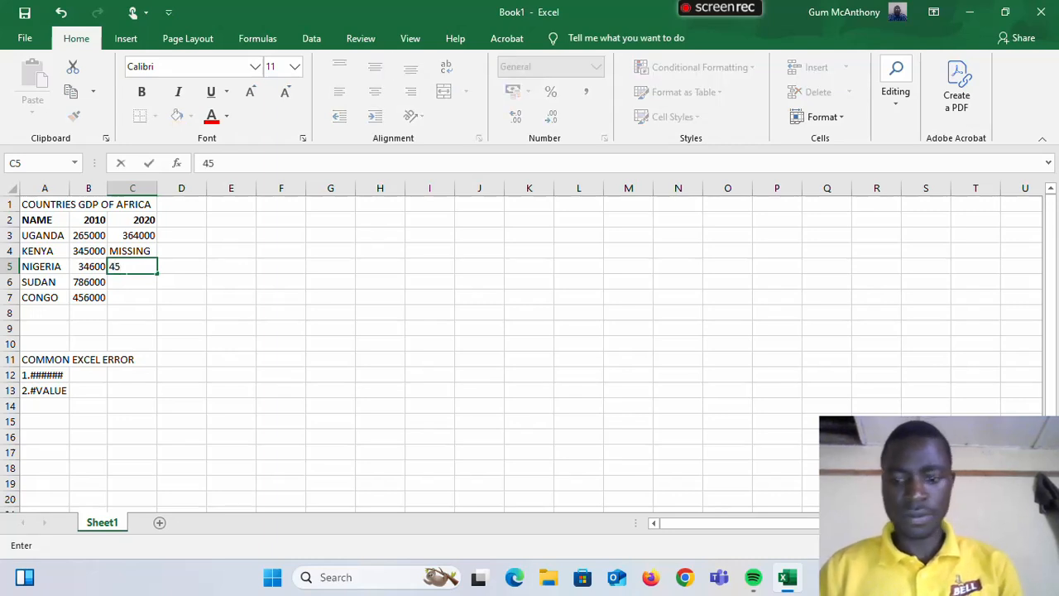
pyautogui.write('000')
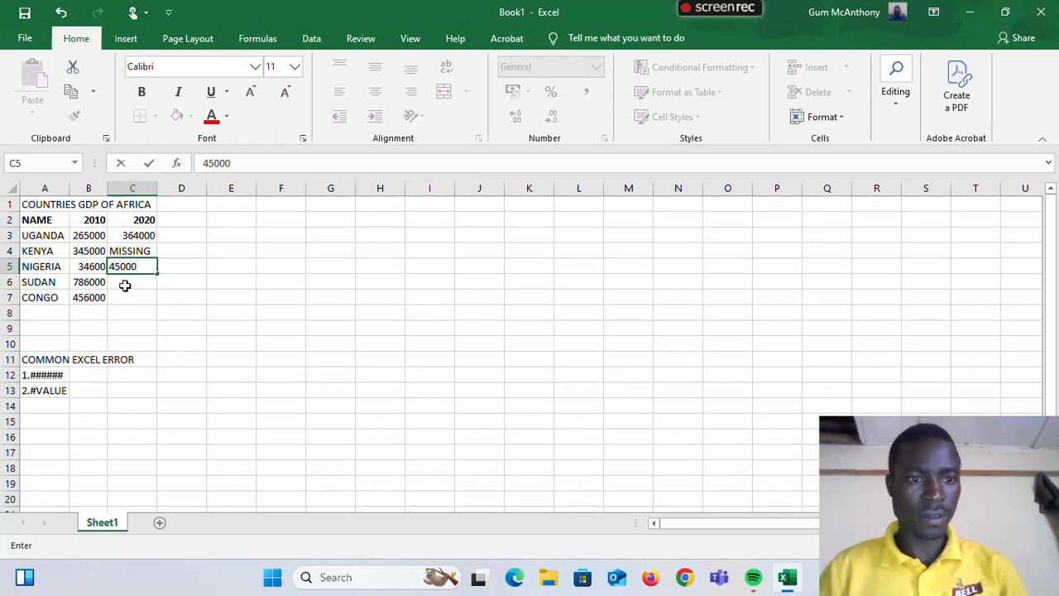
pyautogui.click(124, 285)
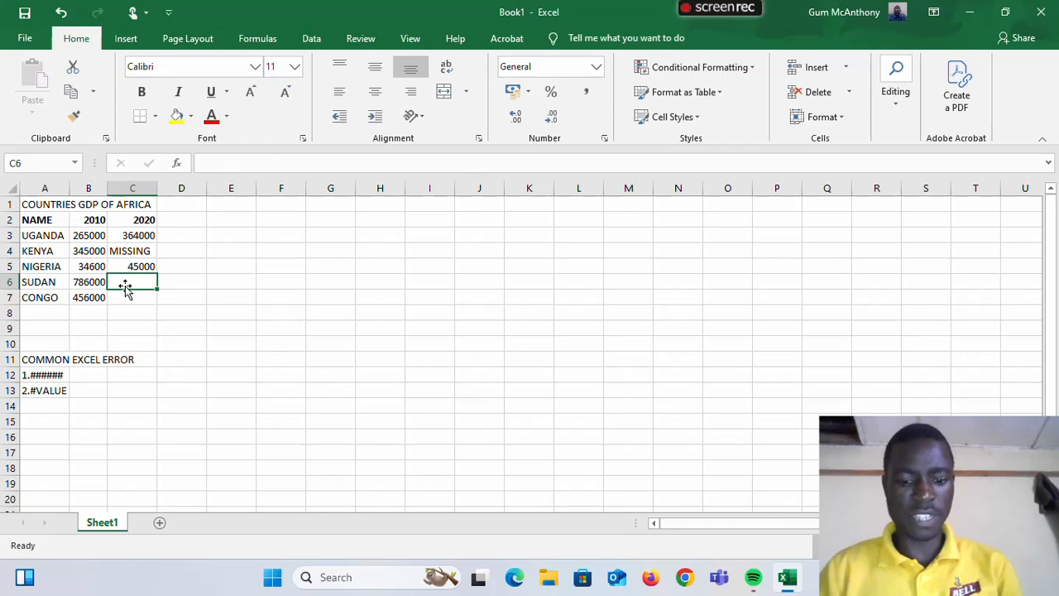
pyautogui.write('blec')
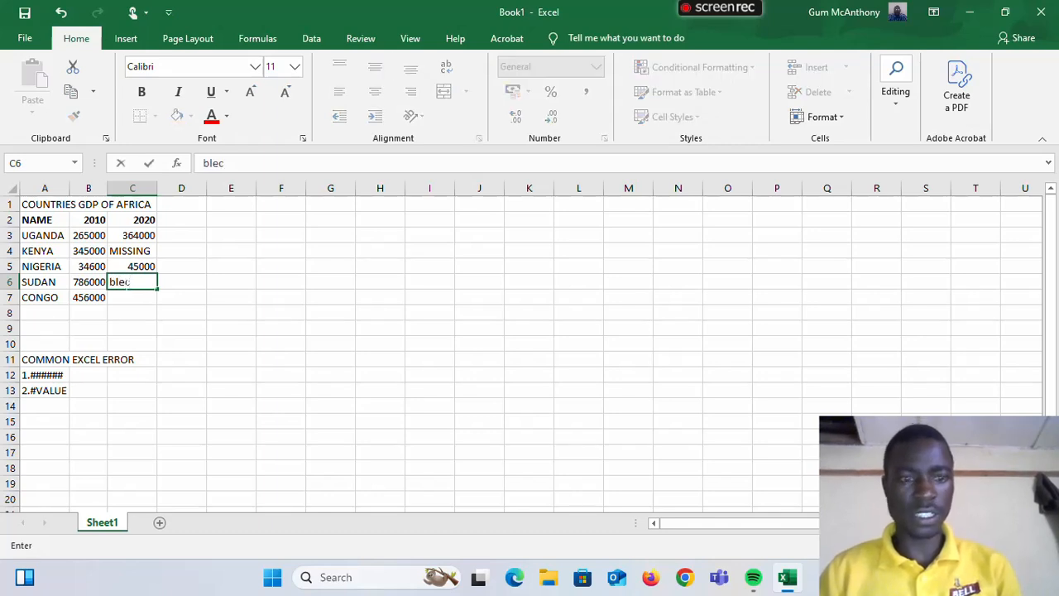
pyautogui.press('BackSpace')
pyautogui.write('ss')
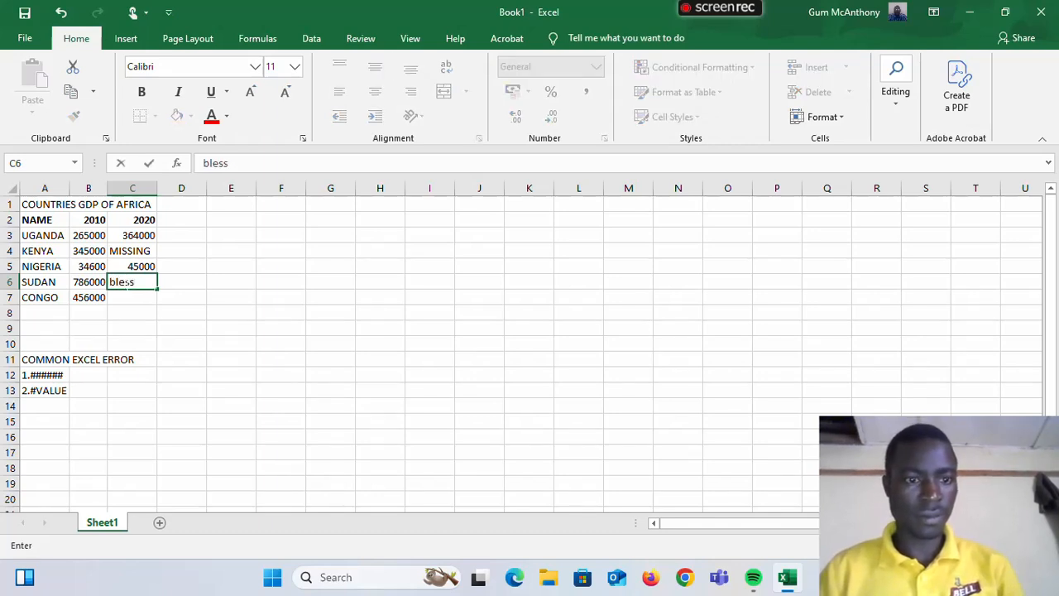
pyautogui.click(131, 298)
pyautogui.write('3')
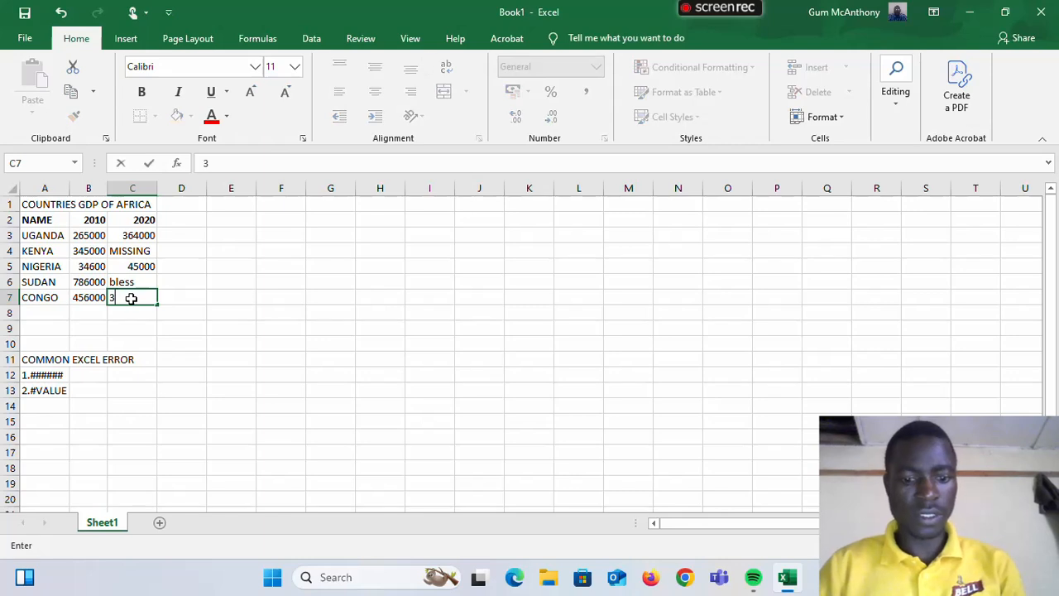
pyautogui.write('56000')
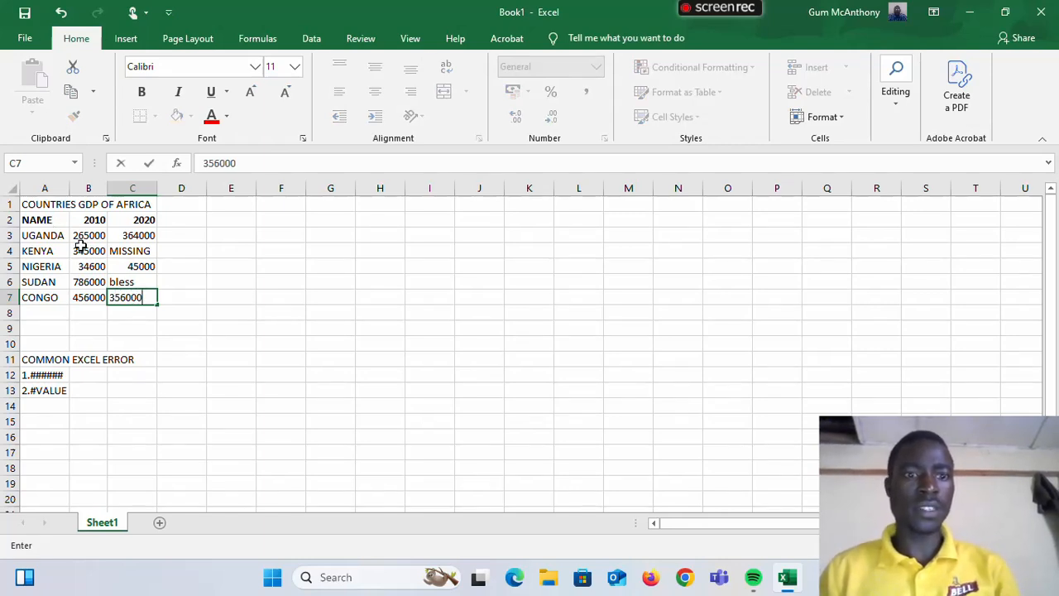
# Step: Subtract UGANDA's 2020 value from its 2010 value with =B3-C3 in D3, and fill the formula down to CONGO in D7
pyautogui.click(186, 241)
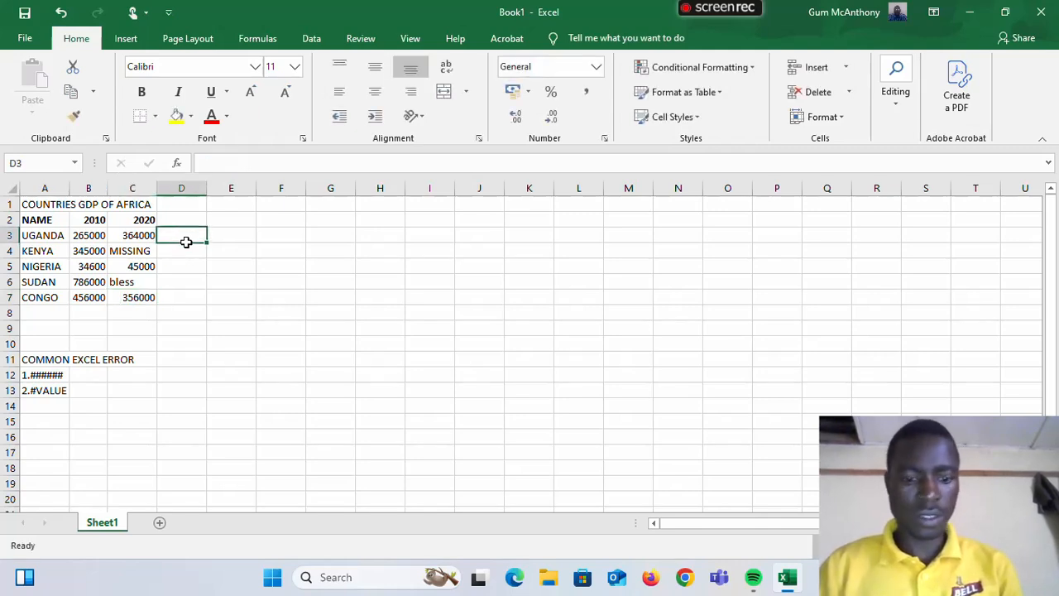
pyautogui.write('=')
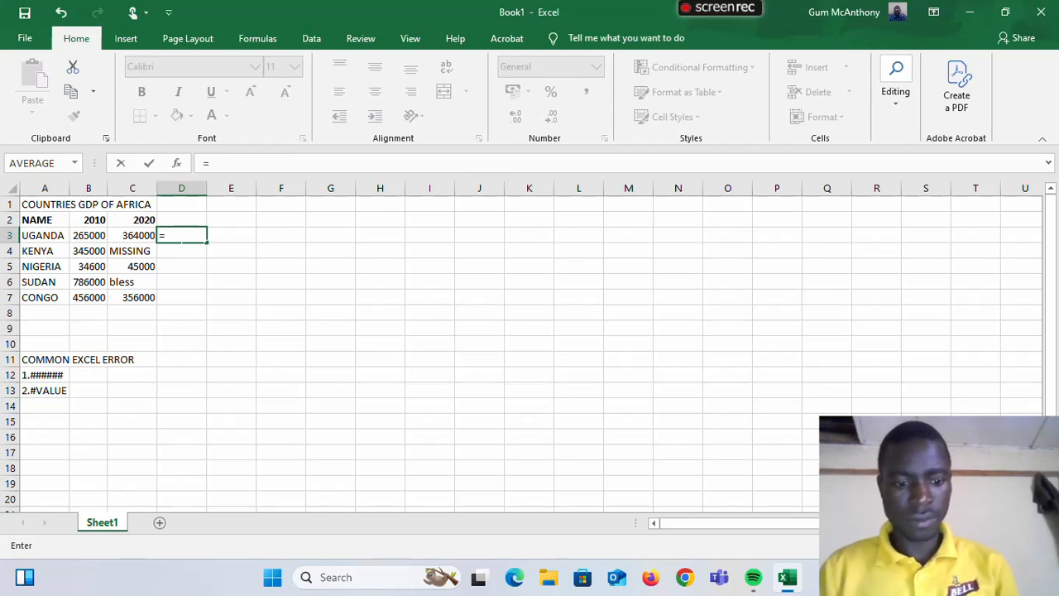
pyautogui.write('s')
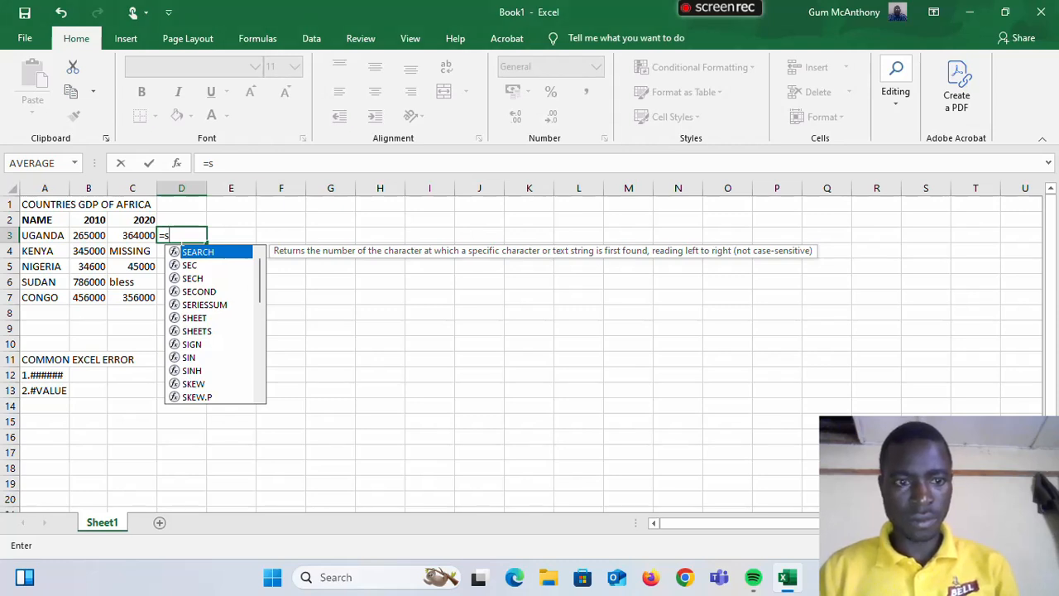
pyautogui.press('BackSpace')
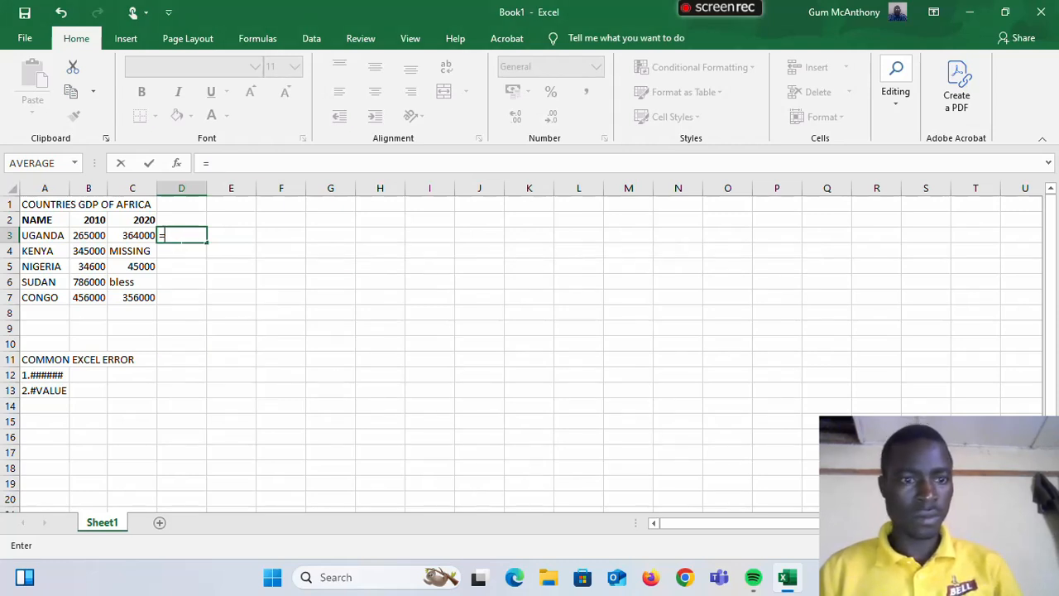
pyautogui.click(97, 235)
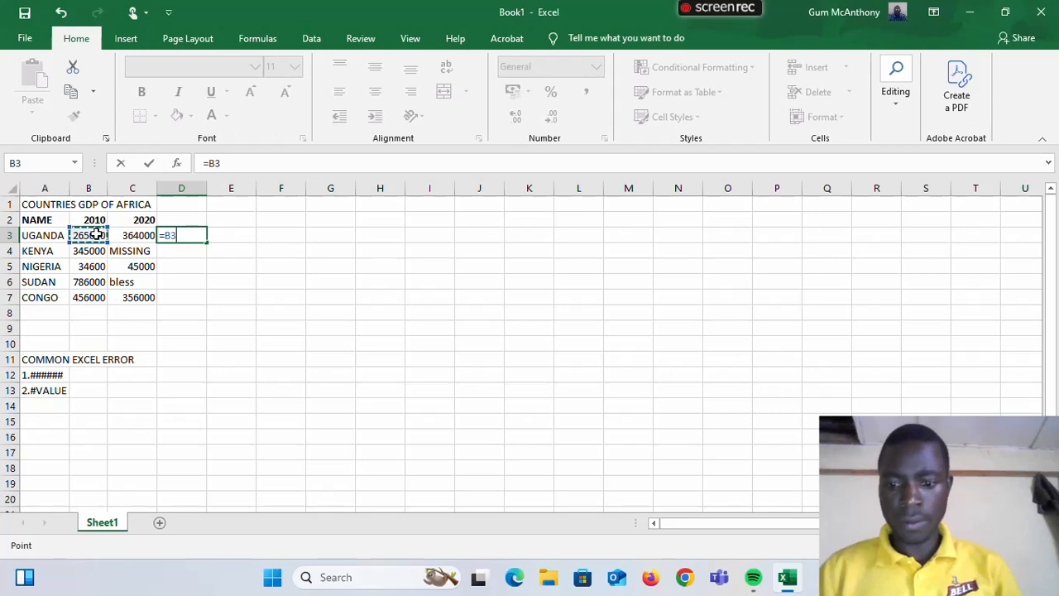
pyautogui.write('-')
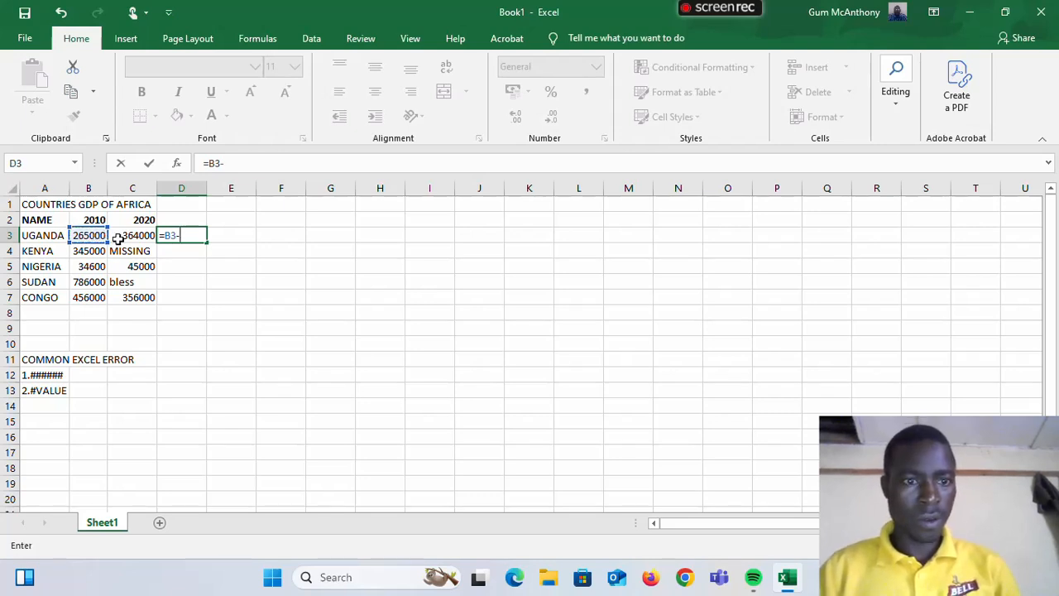
pyautogui.click(127, 237)
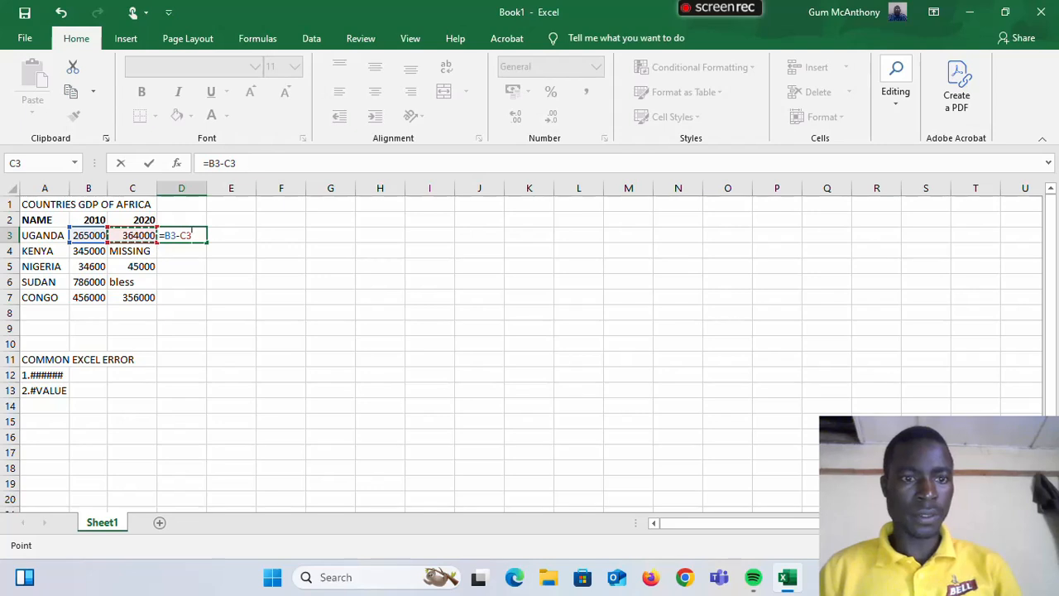
pyautogui.press('Return')
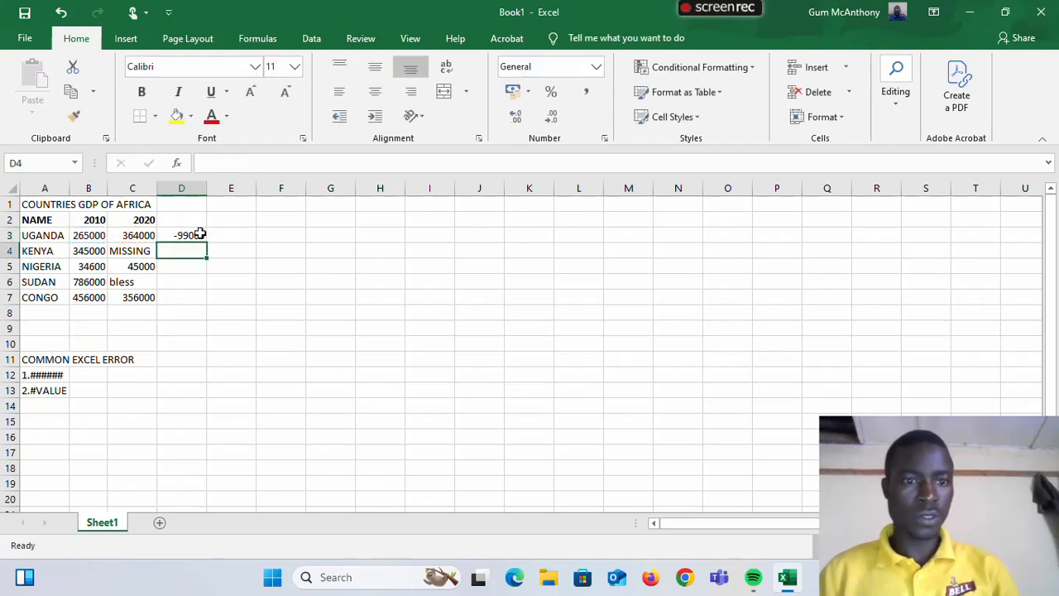
pyautogui.click(199, 235)
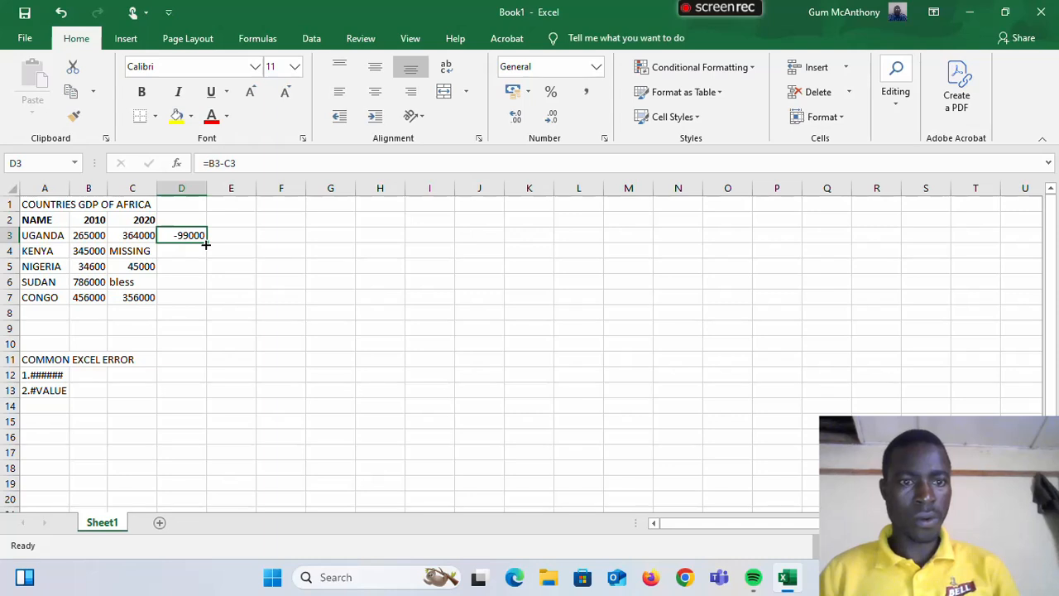
pyautogui.doubleClick(205, 244)
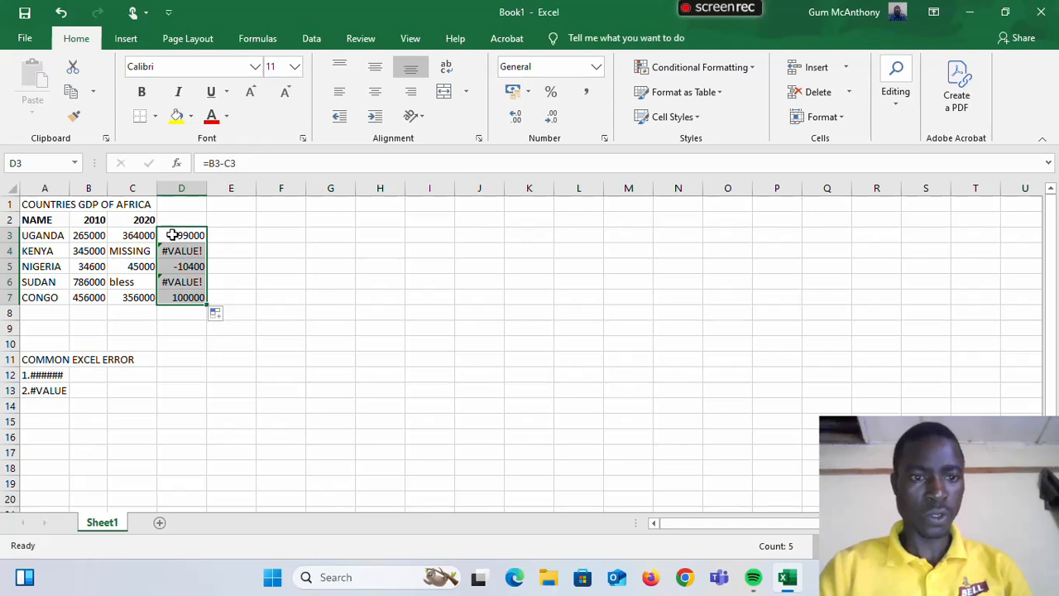
# Step: Replace the text entries in the 2020 column with numbers: 78 for KENYA in C4 and 67 for SUDAN in C6
pyautogui.moveTo(170, 237)
pyautogui.mouseDown()
pyautogui.moveTo(174, 249)
pyautogui.moveTo(171, 239)
pyautogui.mouseUp()
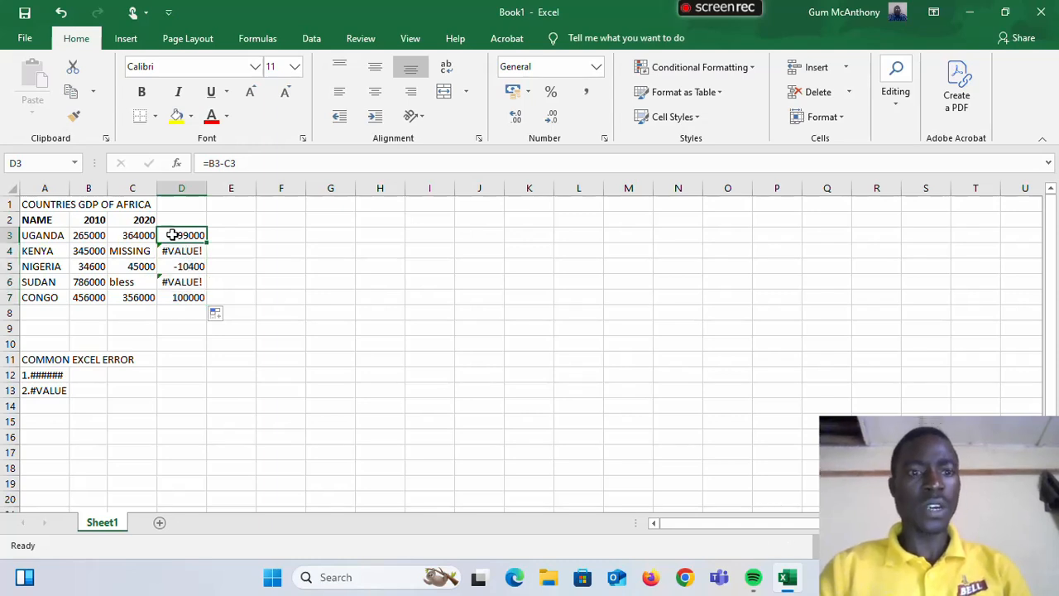
pyautogui.click(139, 251)
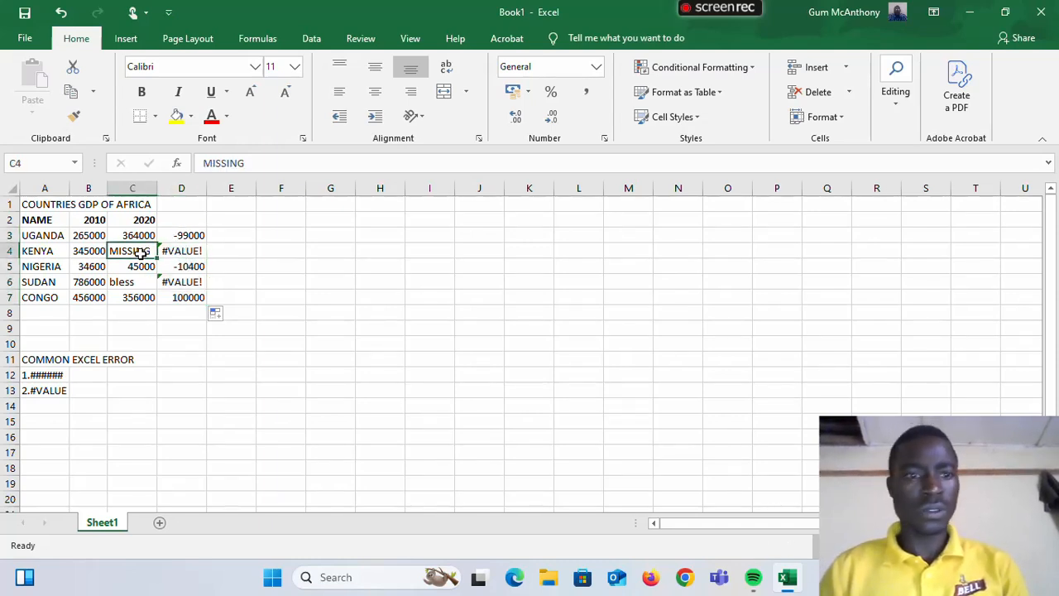
pyautogui.press('BackSpace')
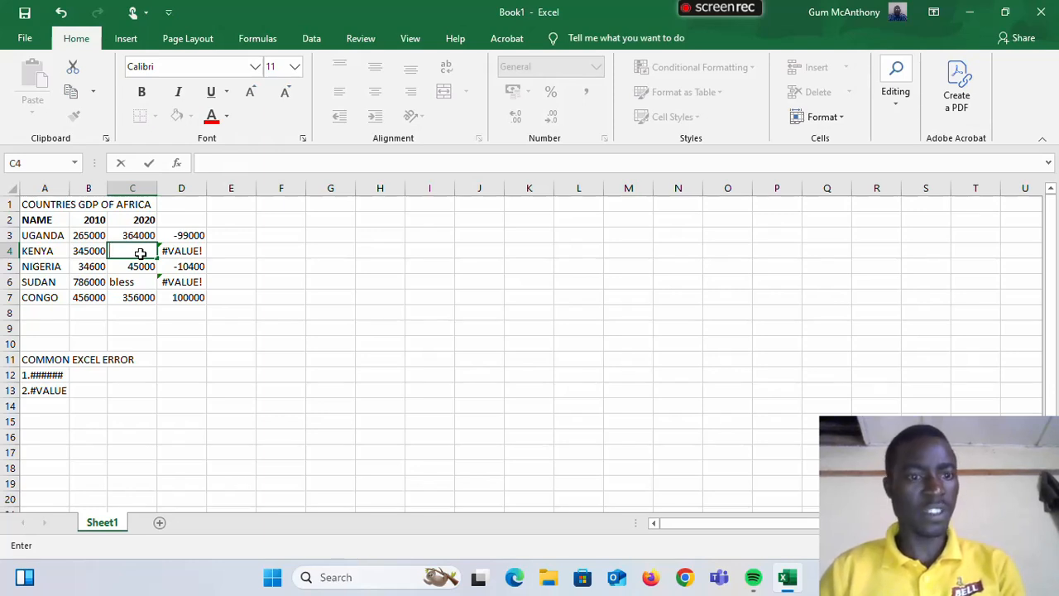
pyautogui.write('78')
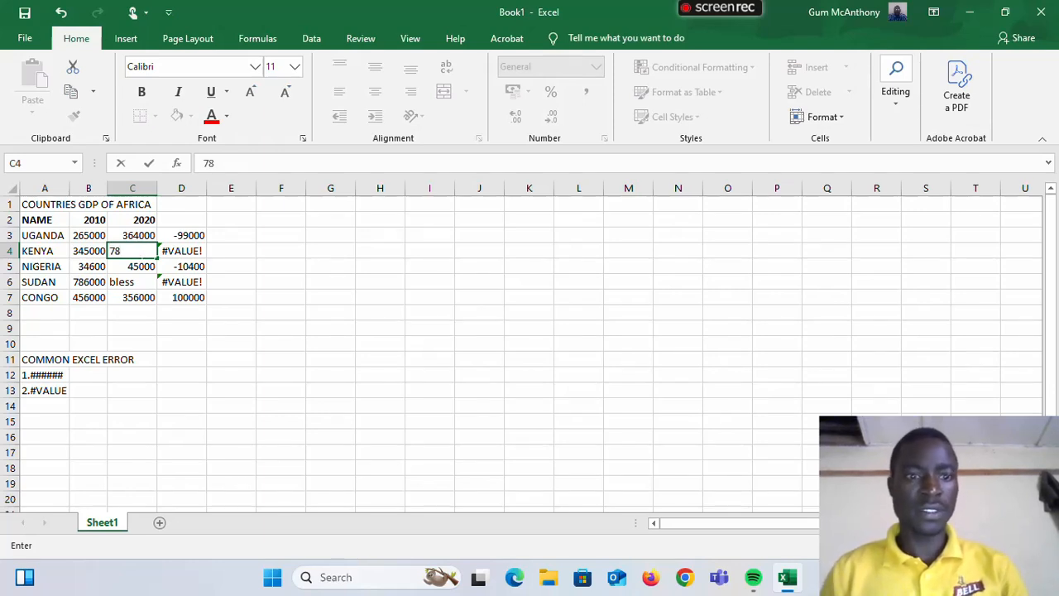
pyautogui.click(201, 236)
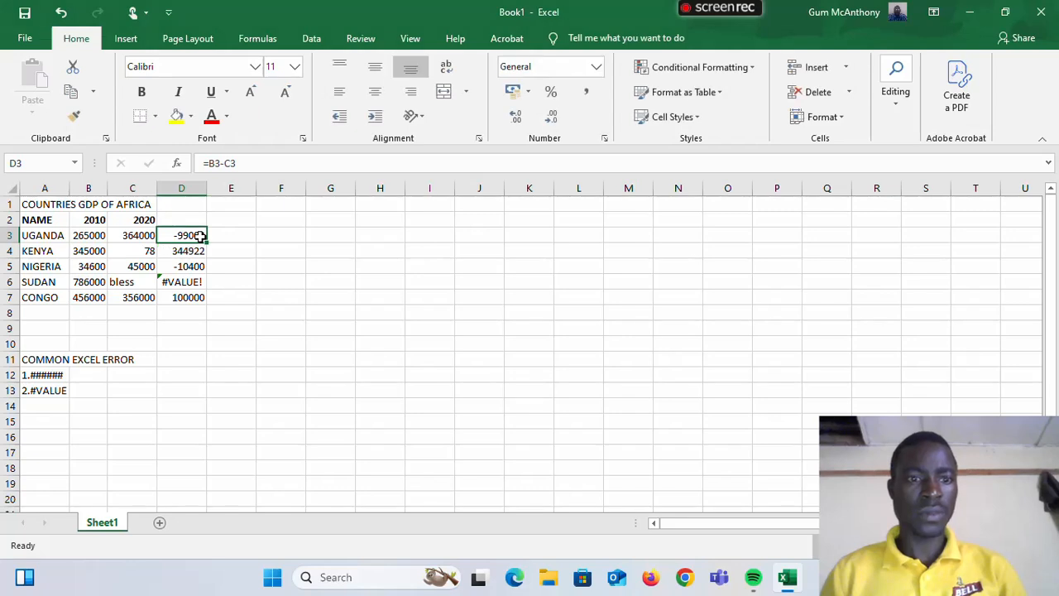
pyautogui.click(150, 285)
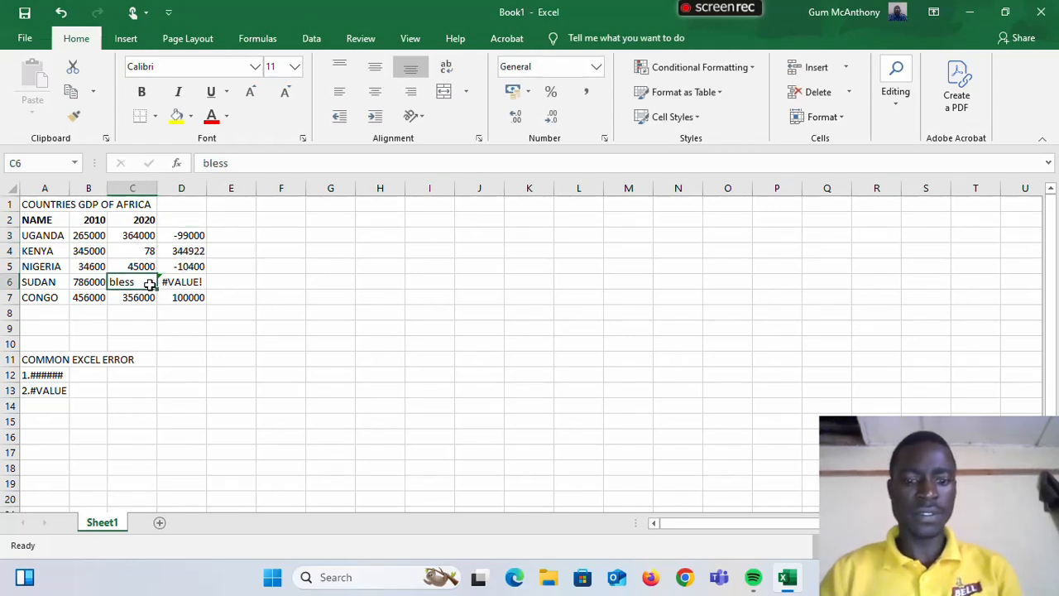
pyautogui.press('Delete')
pyautogui.write('67')
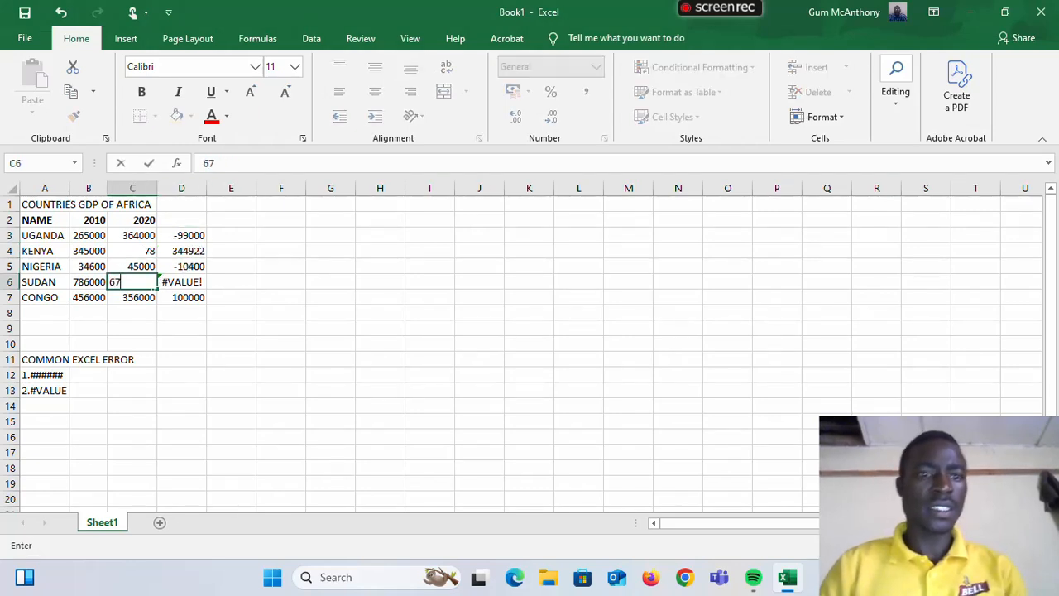
pyautogui.click(191, 239)
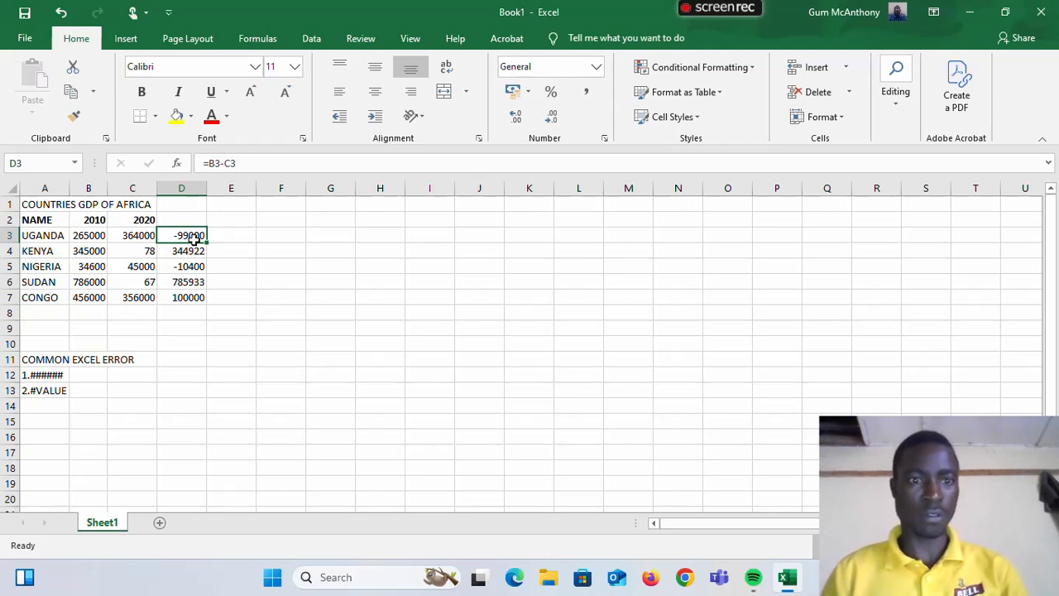
# Step: List the third error as 3.#SPILL in cell A14, below the second error entry
pyautogui.click(45, 402)
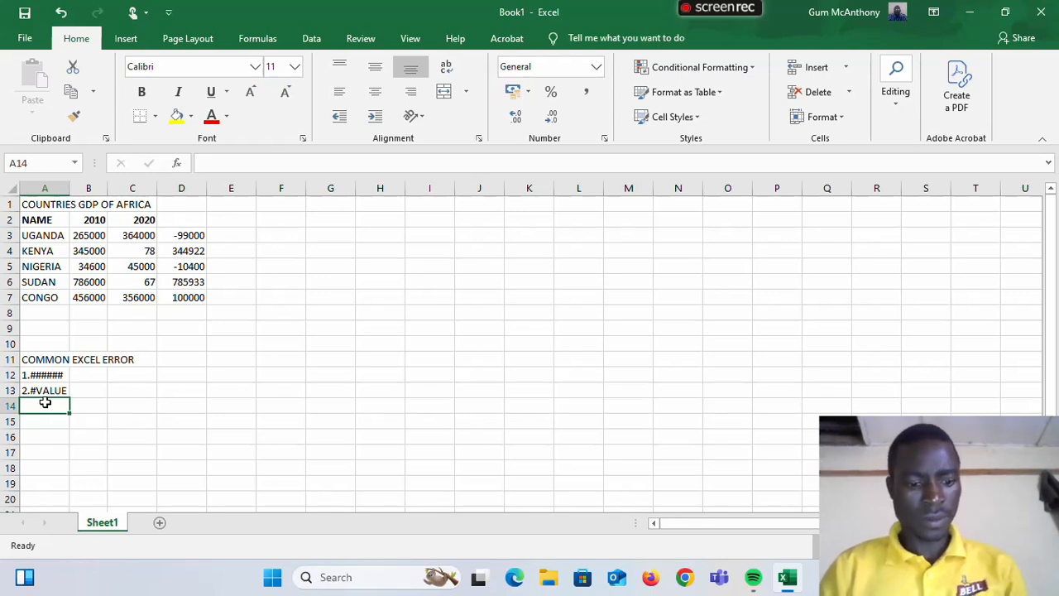
pyautogui.write('3.')
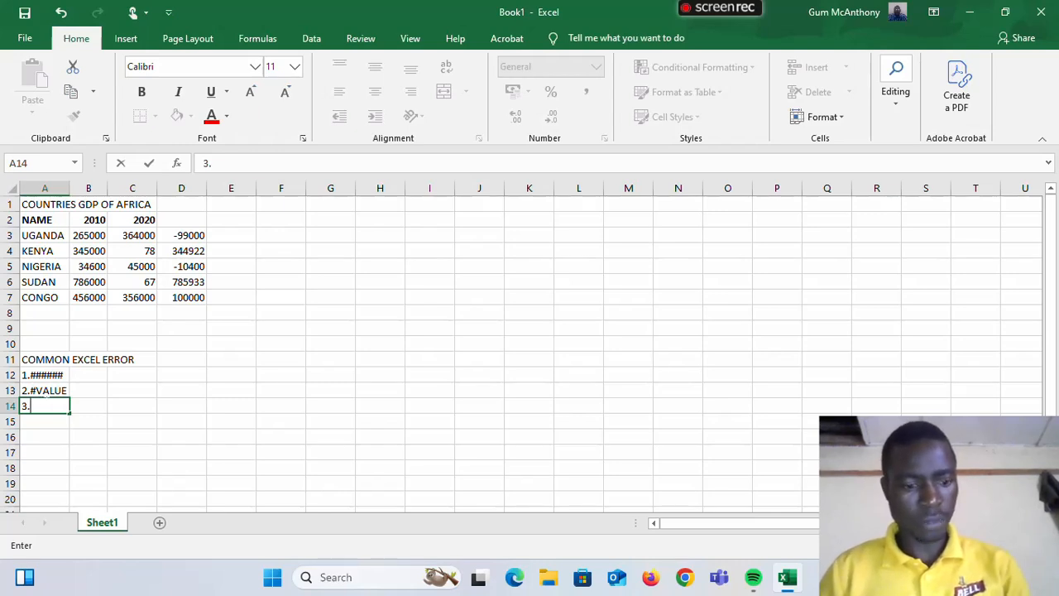
pyautogui.write('3')
pyautogui.press('BackSpace')
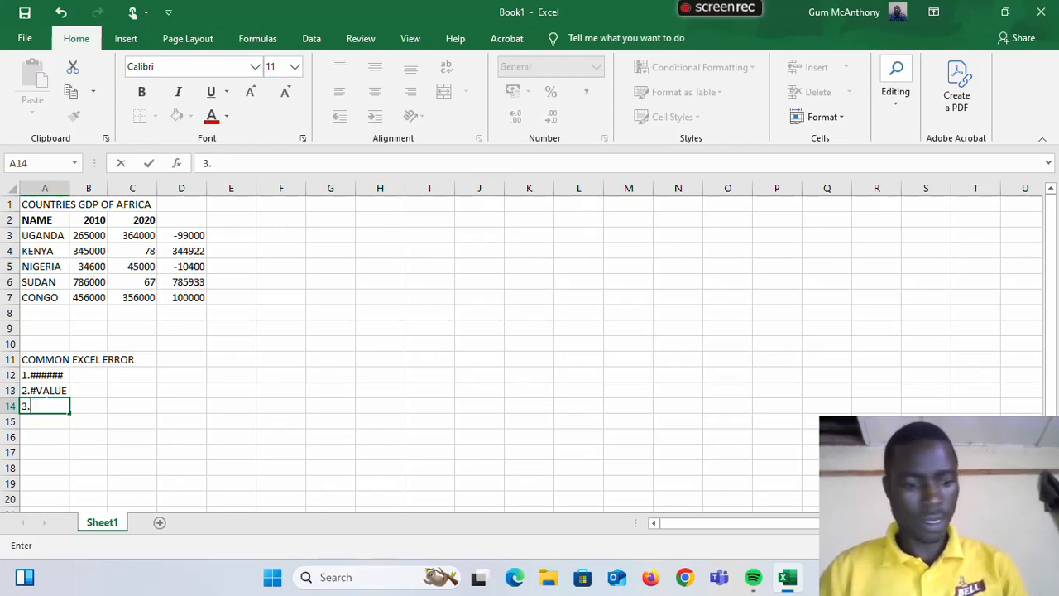
pyautogui.write('#')
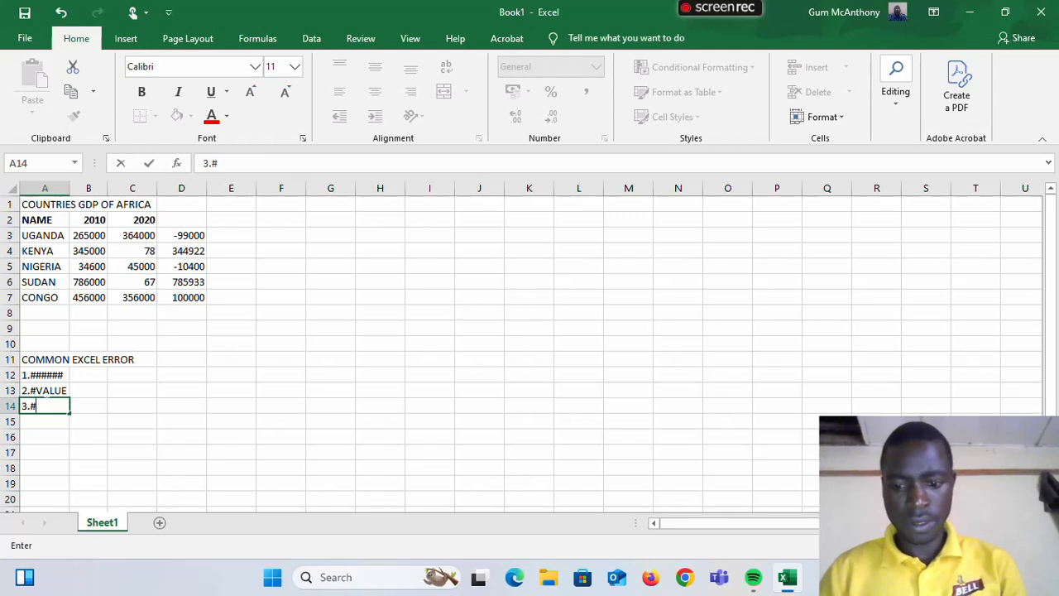
pyautogui.write('SPIL')
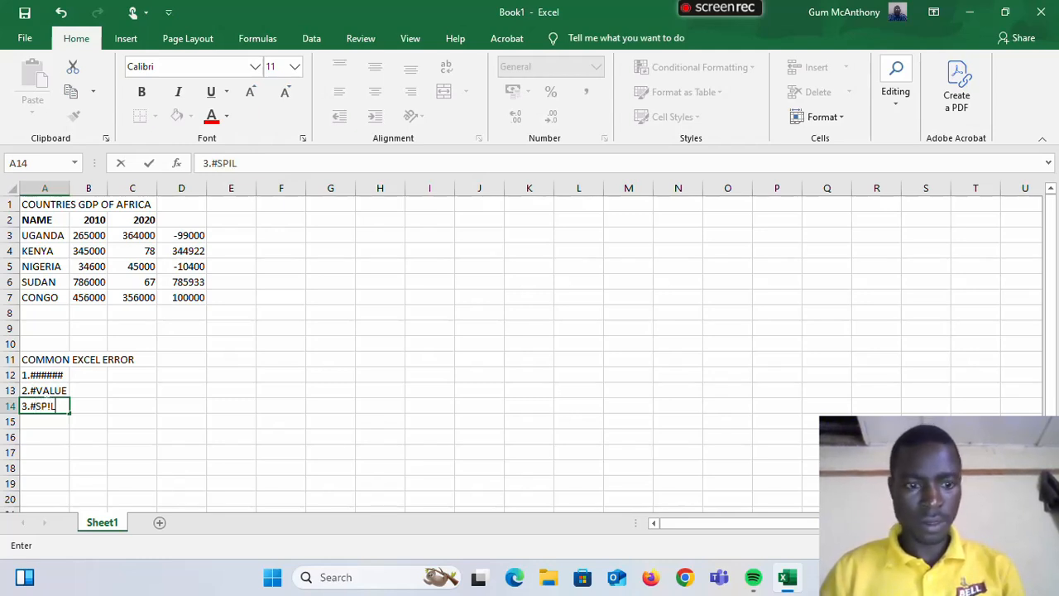
pyautogui.write('L')
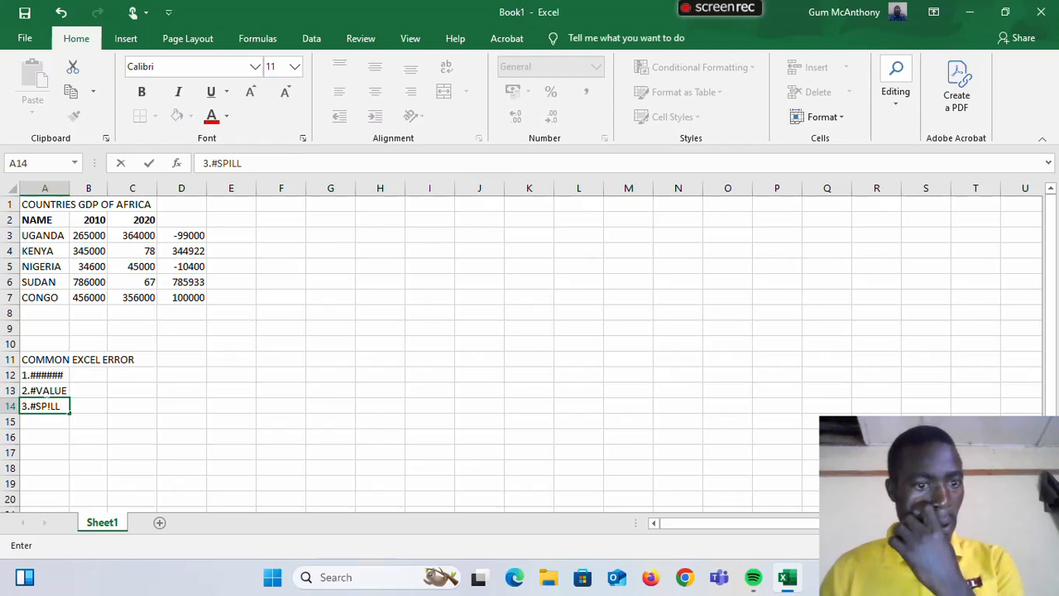
pyautogui.click(234, 237)
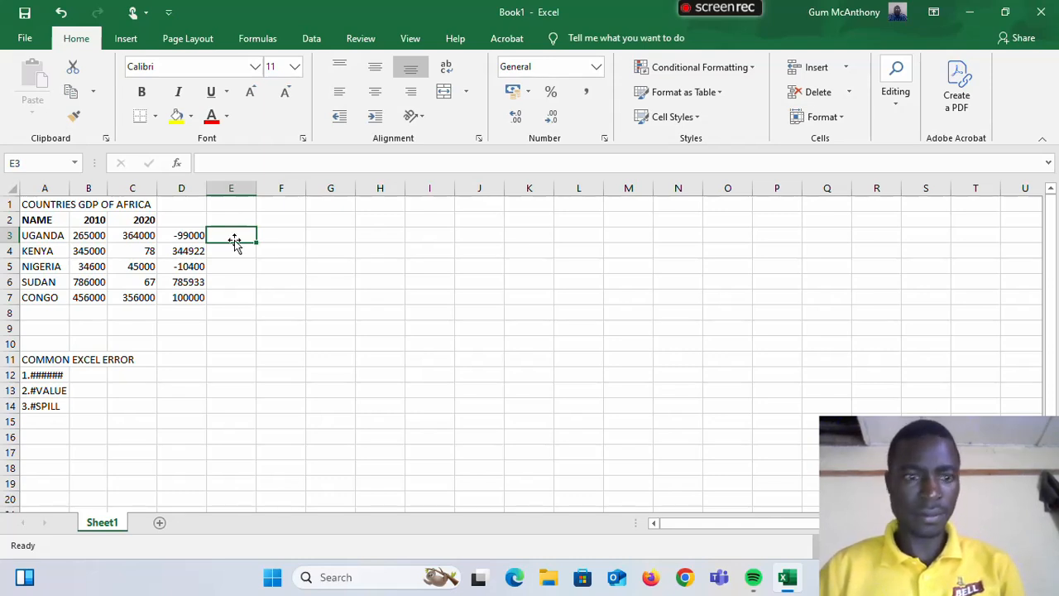
pyautogui.write('=')
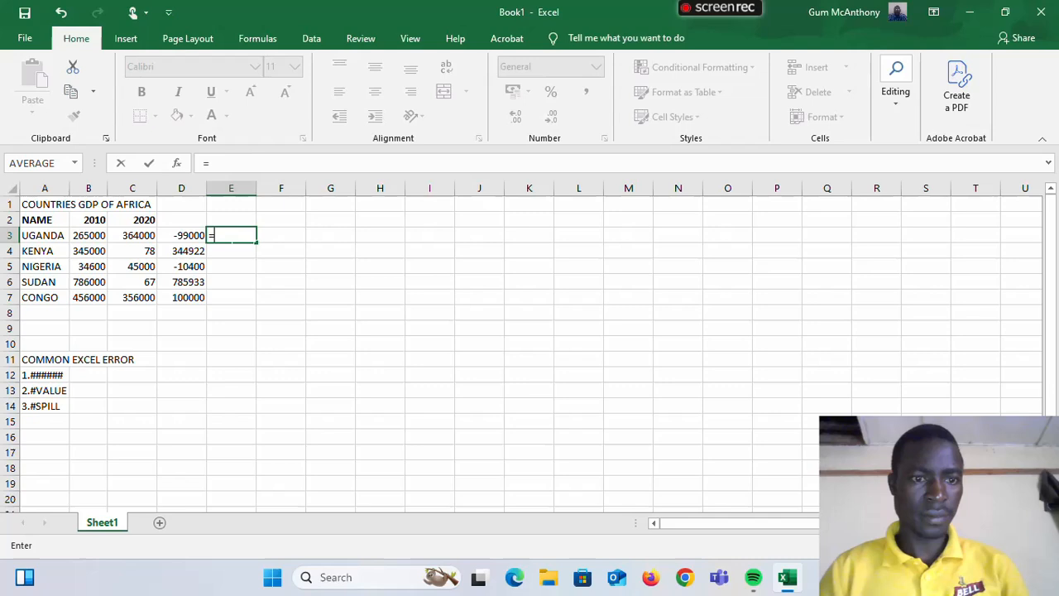
pyautogui.click(147, 252)
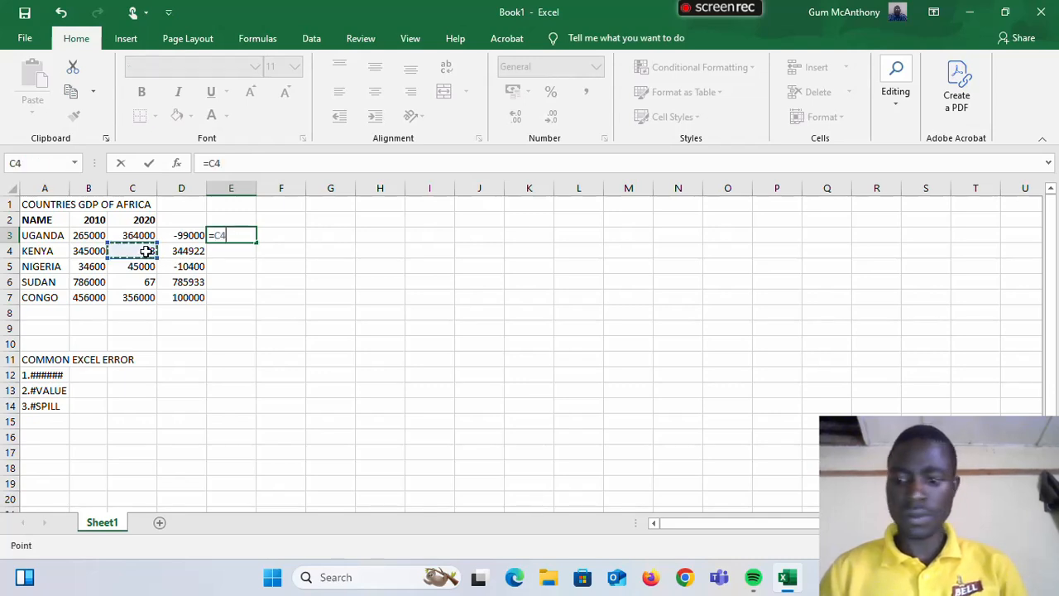
pyautogui.press('BackSpace')
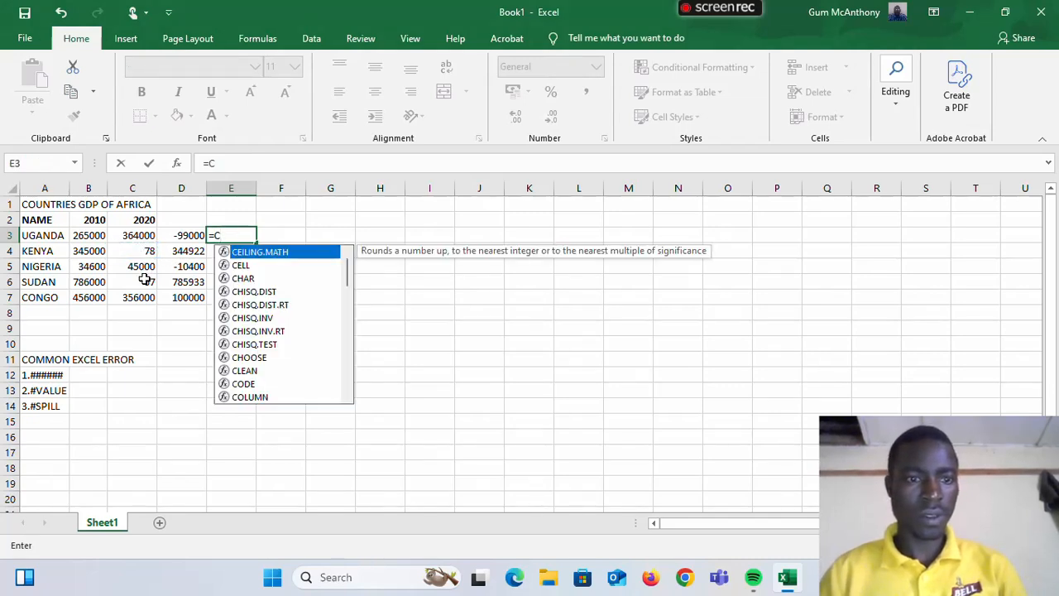
pyautogui.press('Return')
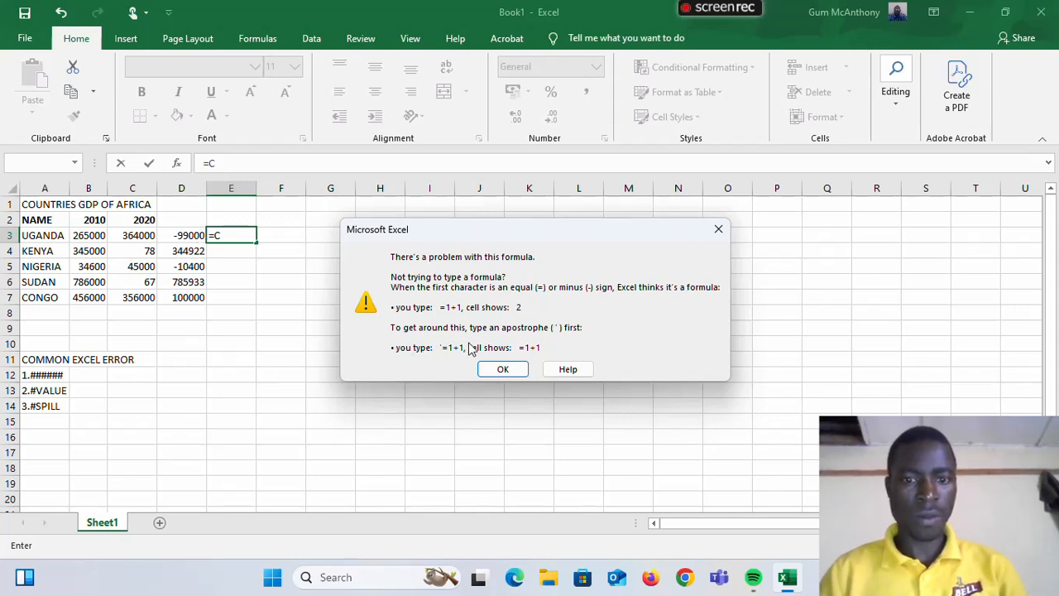
pyautogui.click(503, 370)
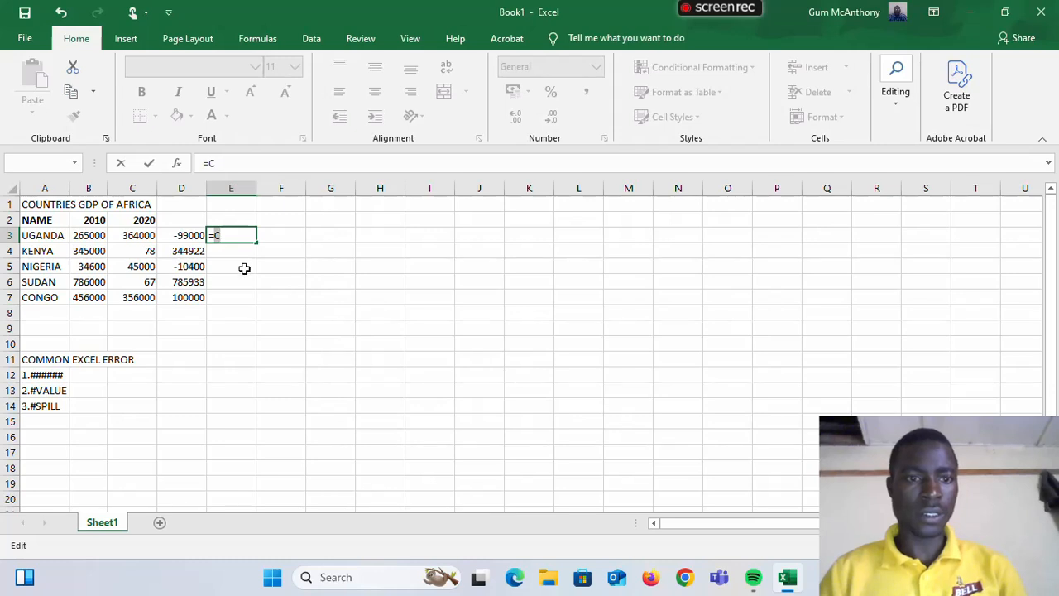
pyautogui.press('BackSpace')
pyautogui.press('Escape')
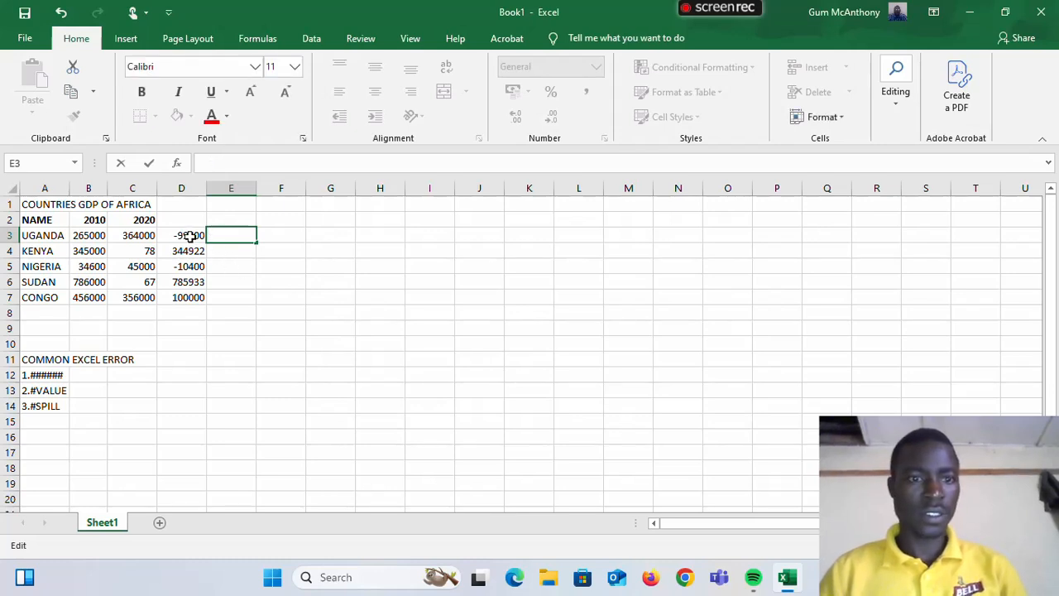
# Step: Clear the difference formulas from the whole of column D
pyautogui.click(187, 236)
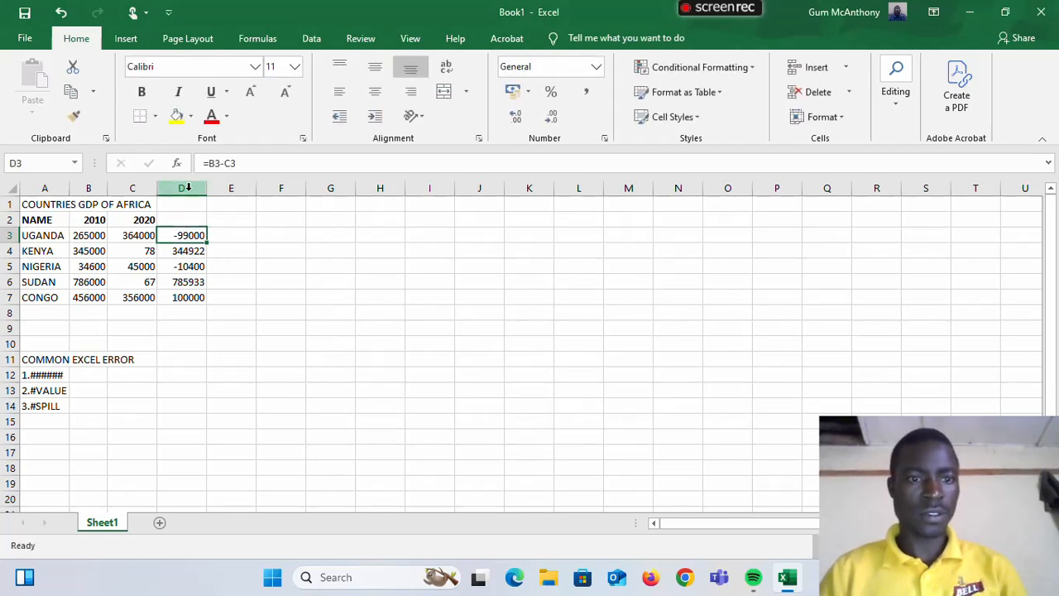
pyautogui.click(187, 188)
pyautogui.press('Delete')
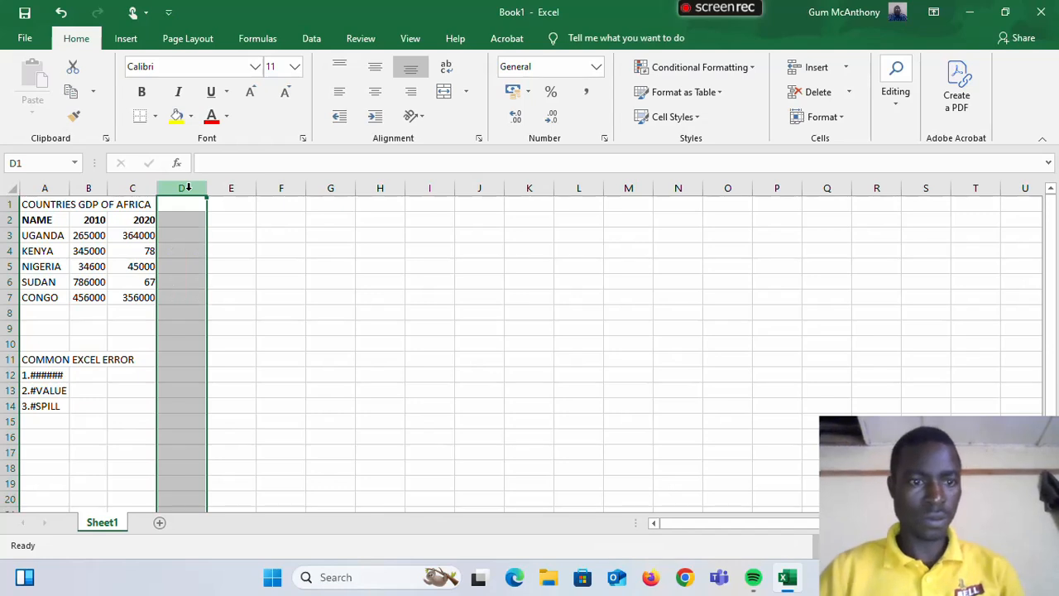
# Step: Clear the 2020 values of KENYA in C4 and SUDAN in C6
pyautogui.click(136, 255)
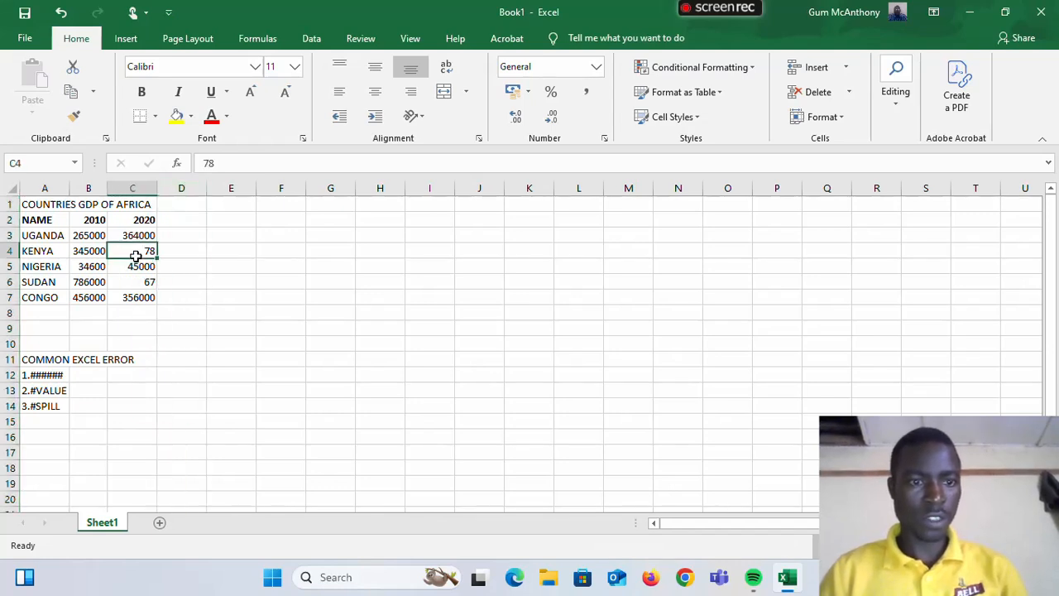
pyautogui.press('BackSpace')
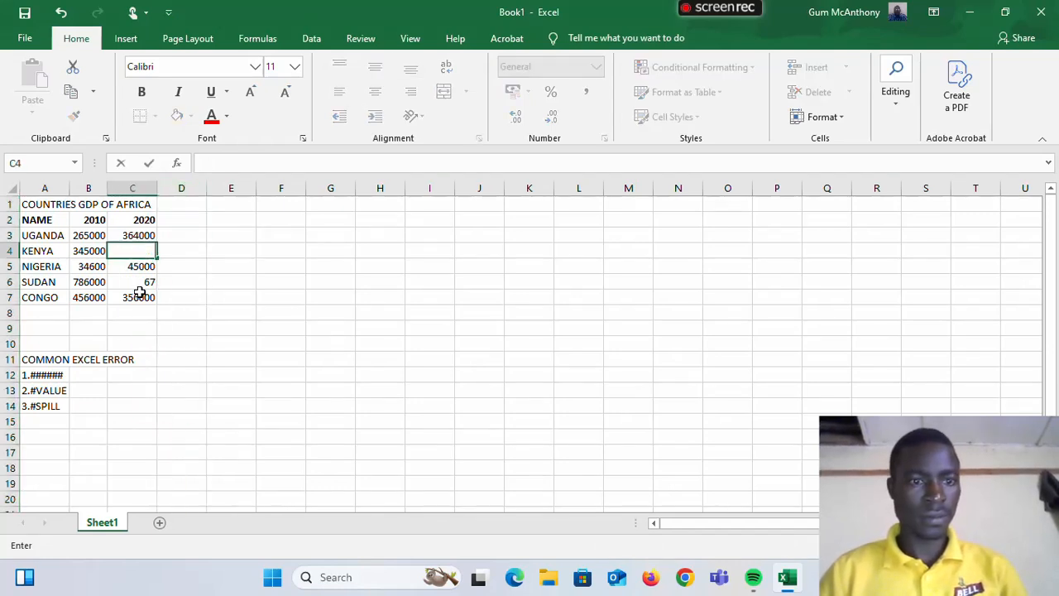
pyautogui.click(144, 283)
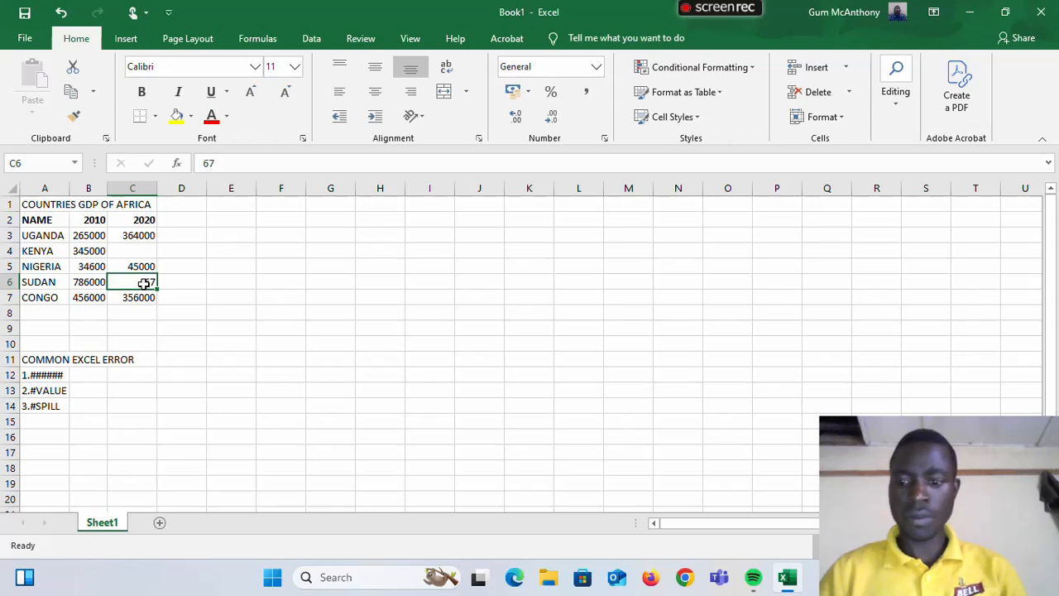
pyautogui.press('BackSpace')
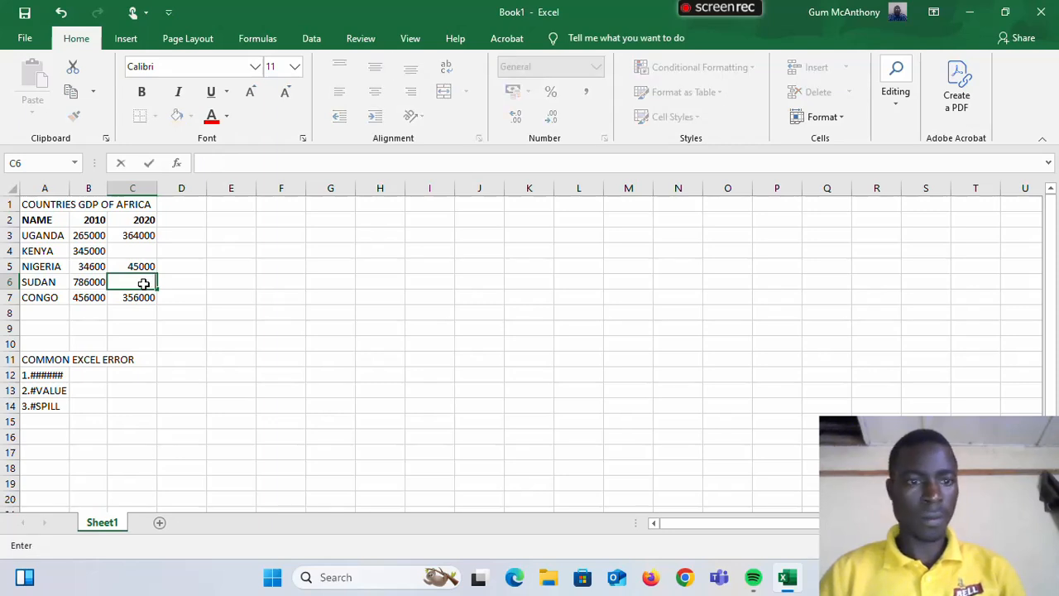
# Step: Try the formula =UNIQUE in D3, beside UGANDA's 2020 value
pyautogui.click(186, 237)
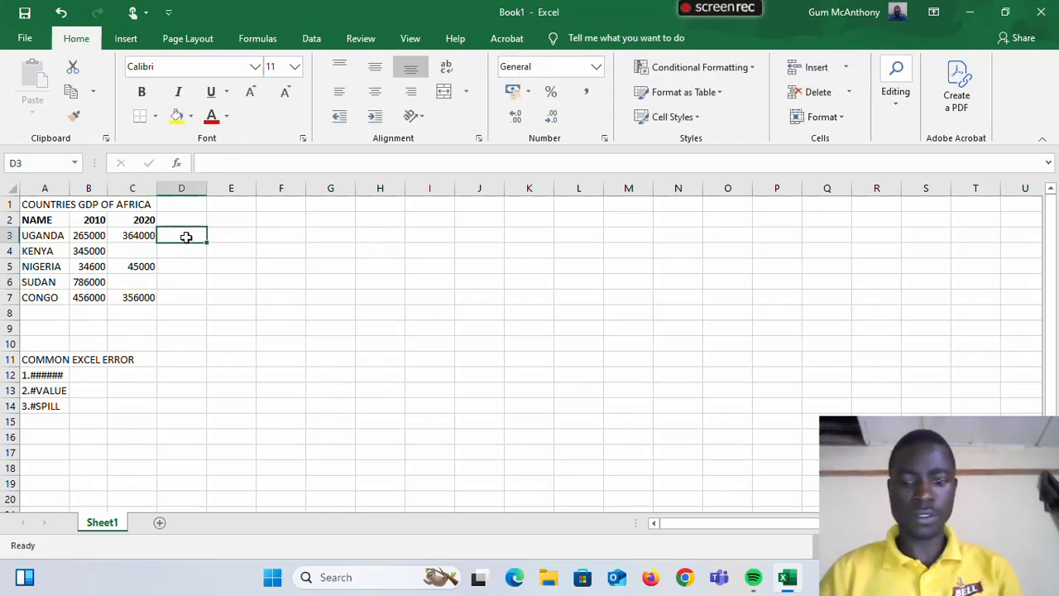
pyautogui.write('=')
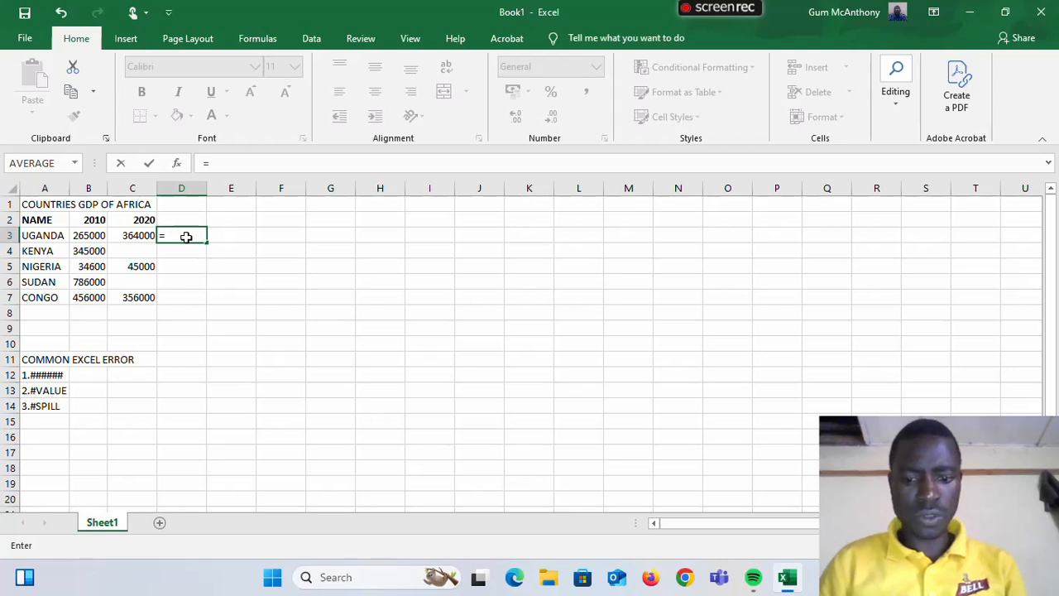
pyautogui.write('UNI')
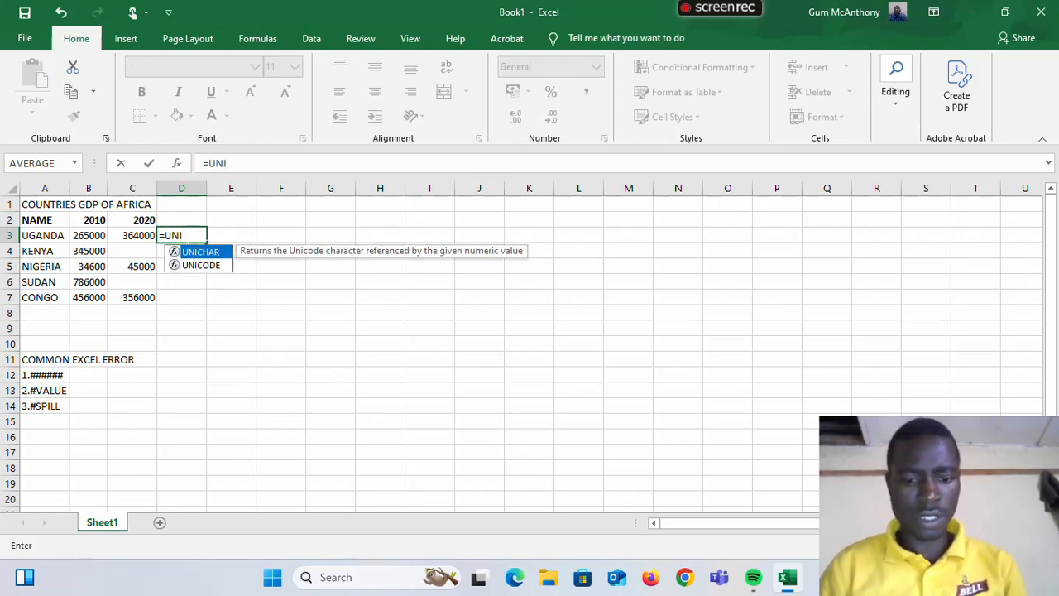
pyautogui.write('QUE')
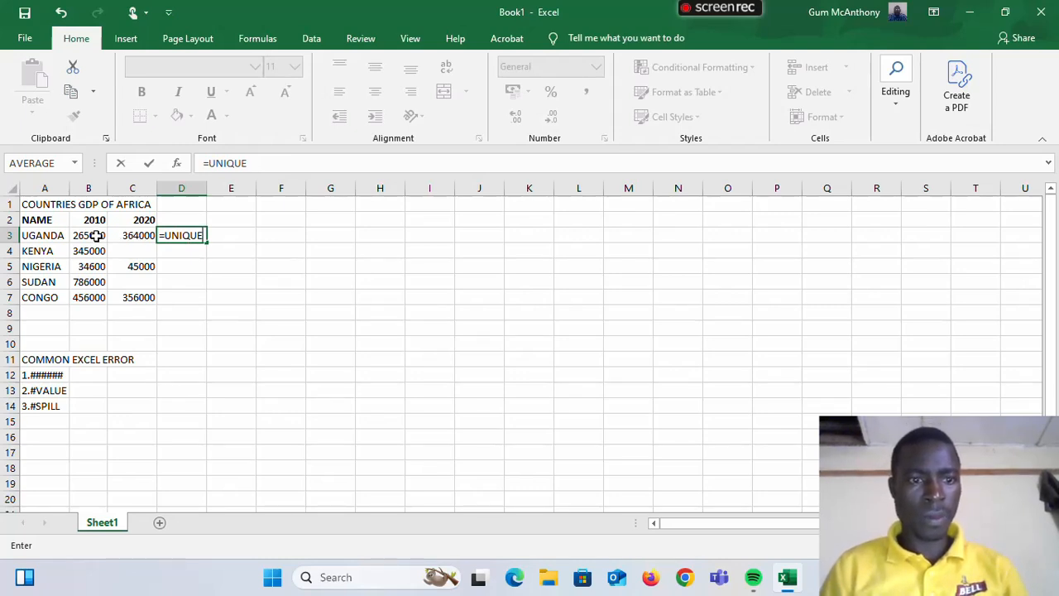
pyautogui.click(96, 236)
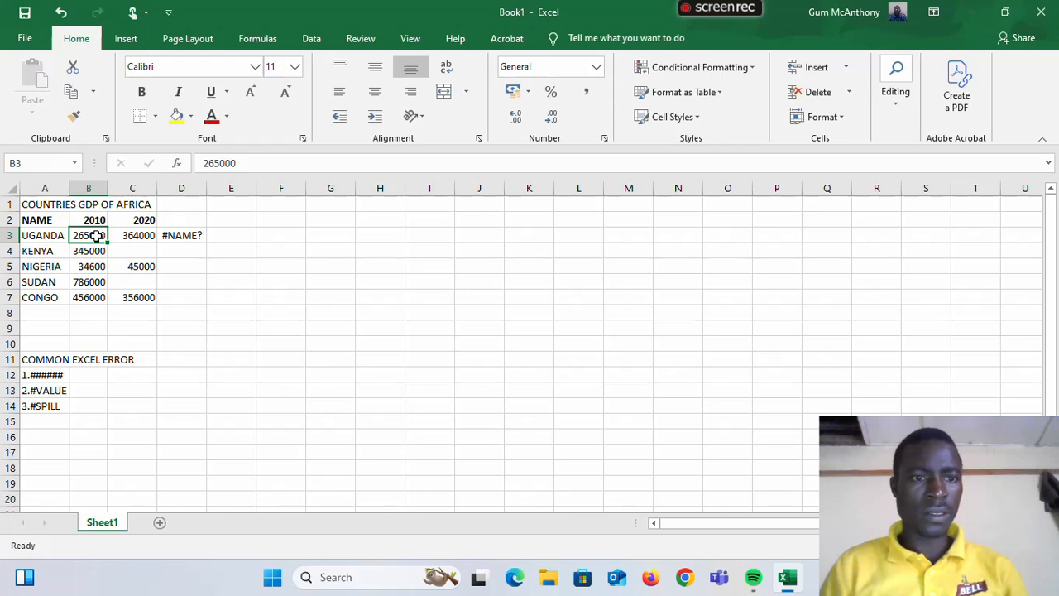
# Step: Try replacing UNIQUE in D3's formula with a reference to F3 and with one to UGANDA's 2010 value in B3
pyautogui.doubleClick(204, 235)
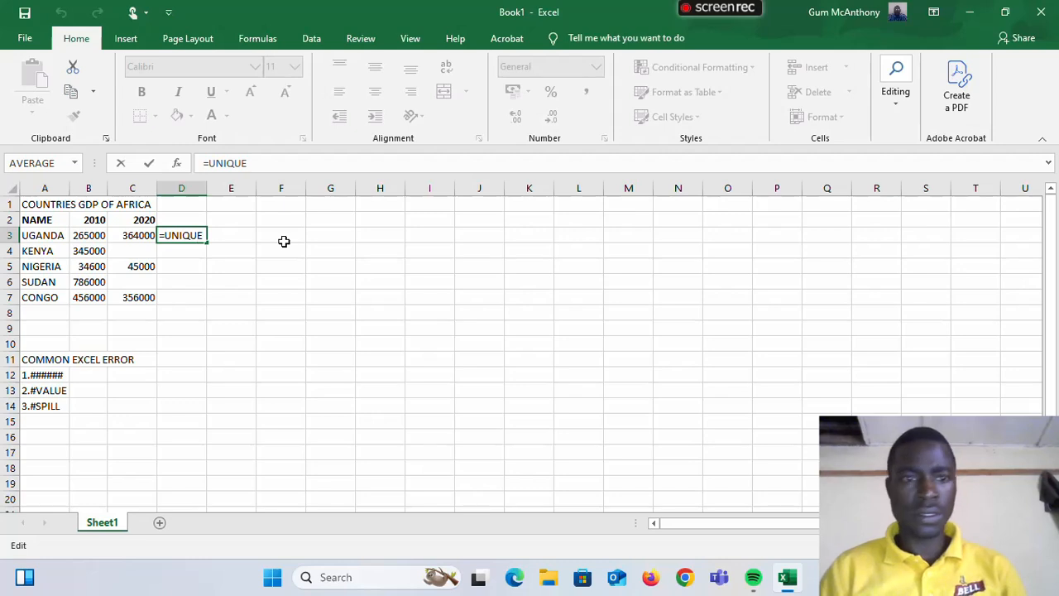
pyautogui.press('Left')
pyautogui.press('BackSpace')
pyautogui.press('BackSpace')
pyautogui.press('BackSpace')
pyautogui.press('BackSpace')
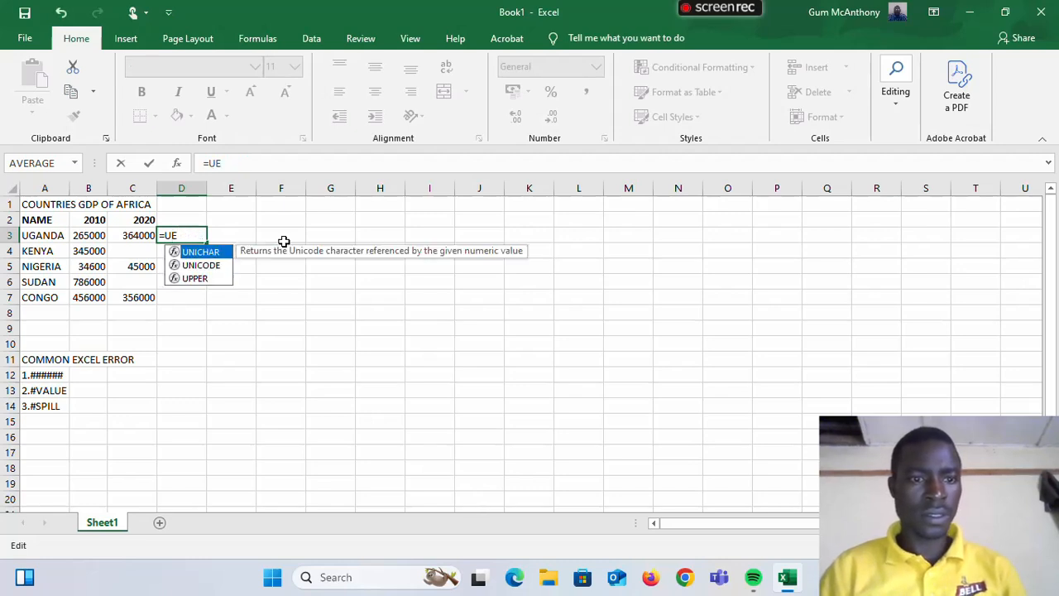
pyautogui.press('BackSpace')
pyautogui.click(283, 239)
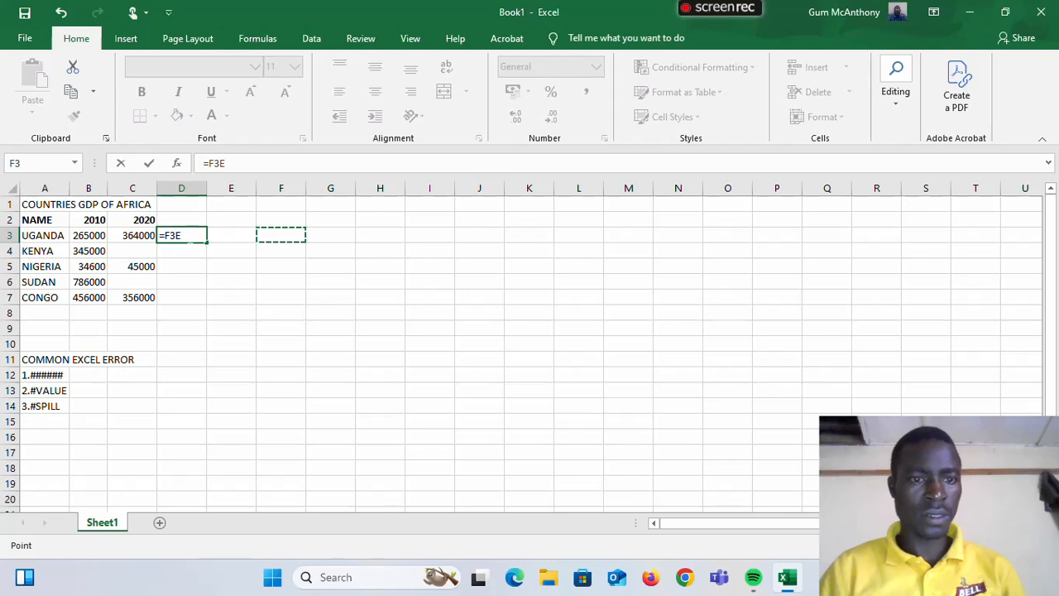
pyautogui.press('F2')
pyautogui.press('BackSpace')
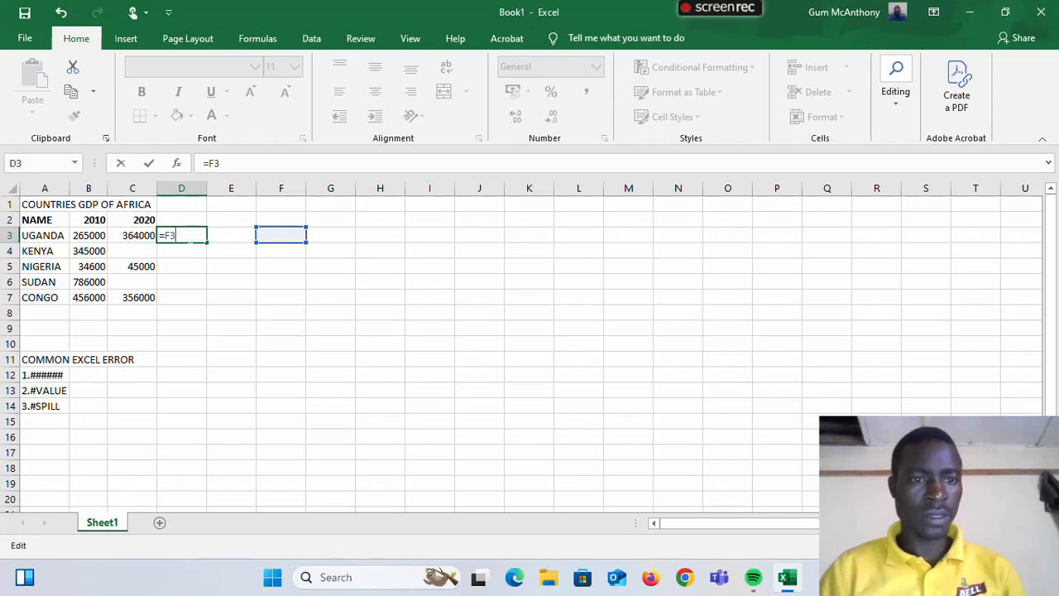
pyautogui.press('BackSpace')
pyautogui.press('BackSpace')
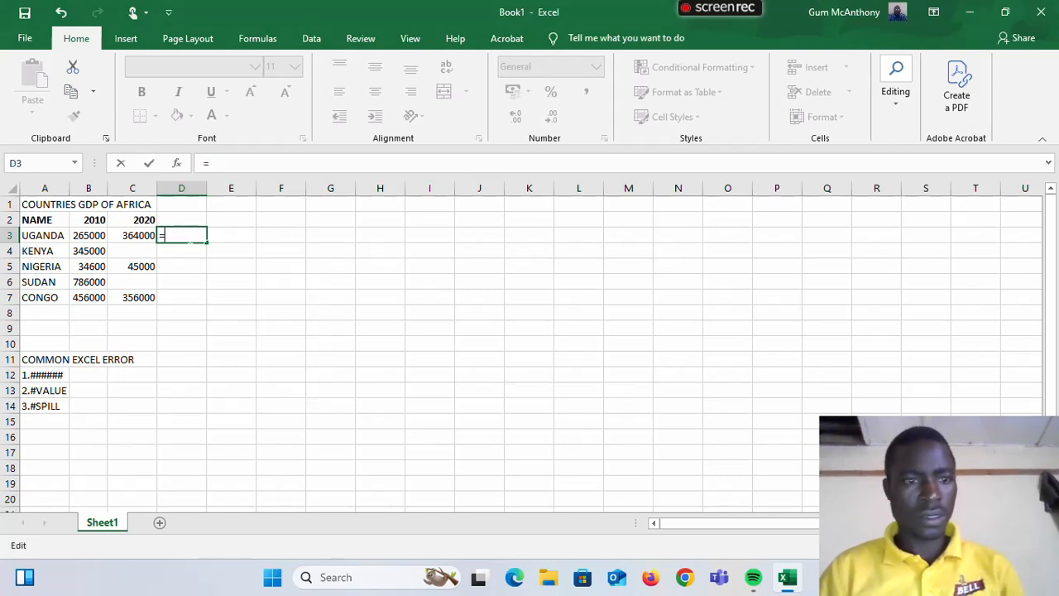
pyautogui.click(88, 237)
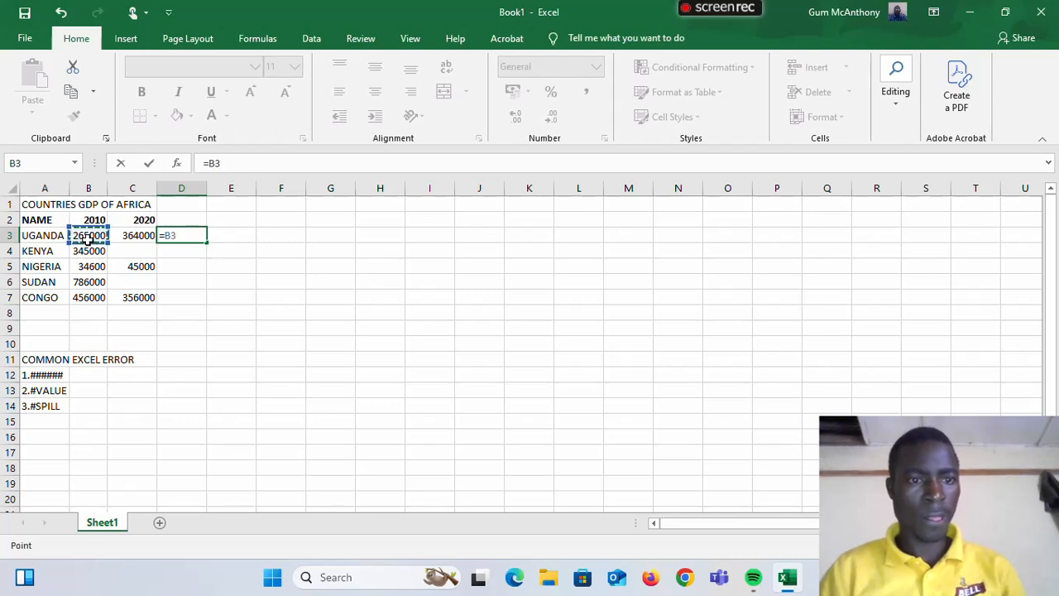
pyautogui.press('BackSpace')
pyautogui.press('BackSpace')
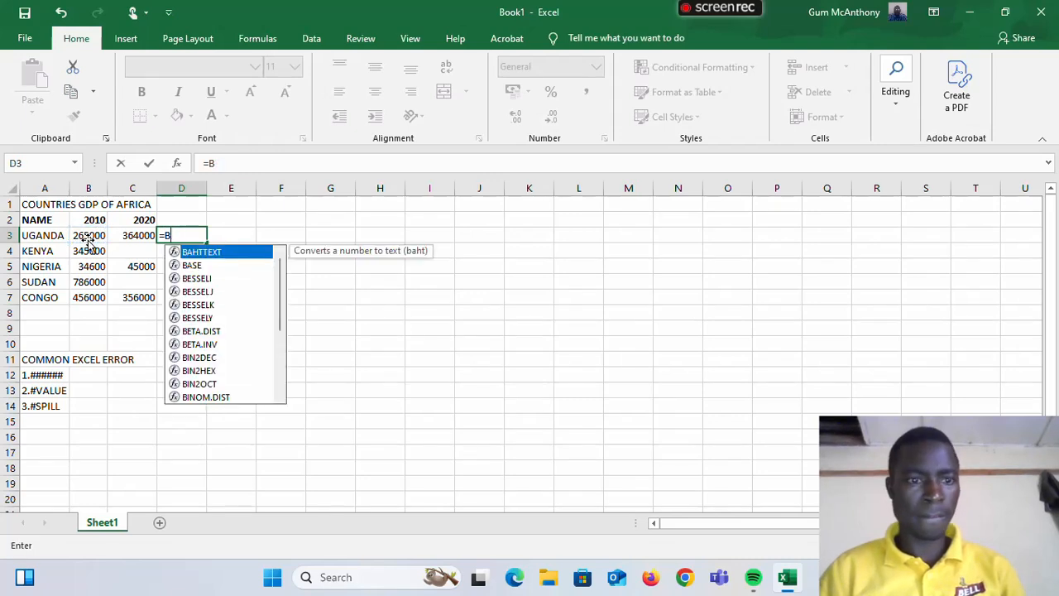
# Step: Retry =UNIQUE as the formula in D3, and clear the cell
pyautogui.write('UN')
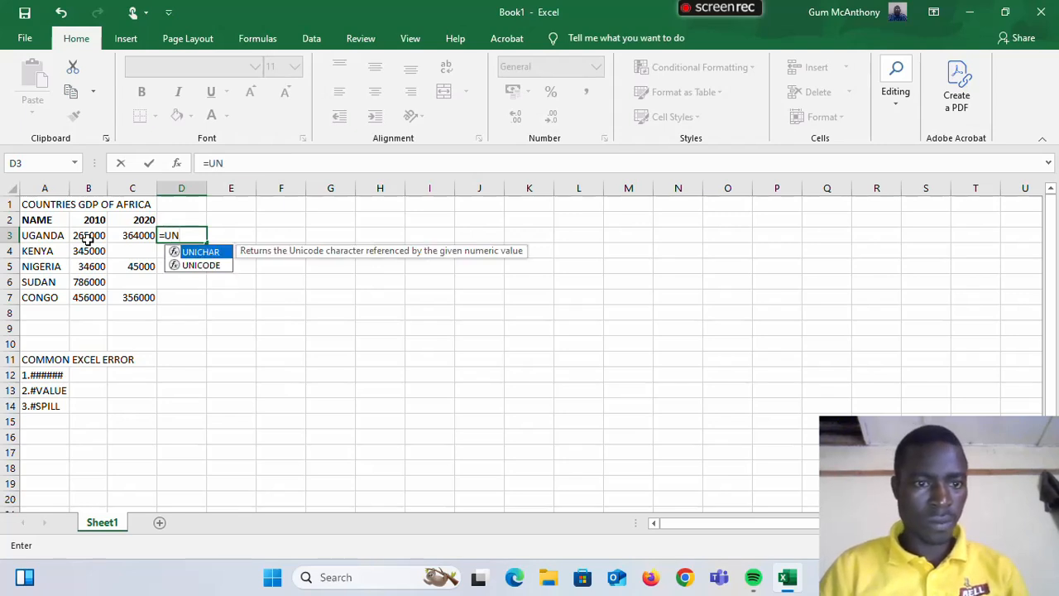
pyautogui.write('I')
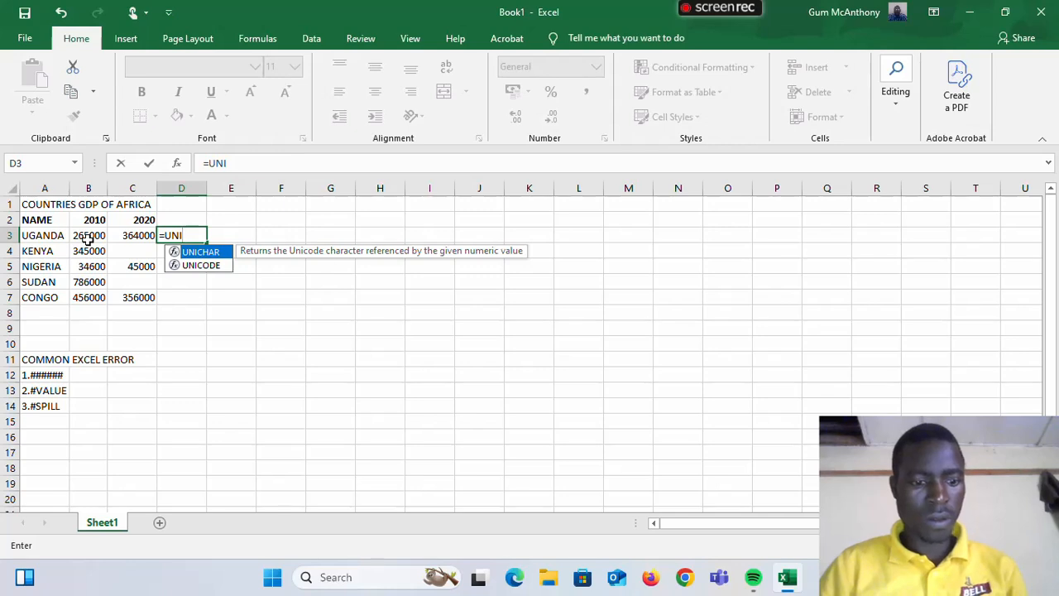
pyautogui.write('Q')
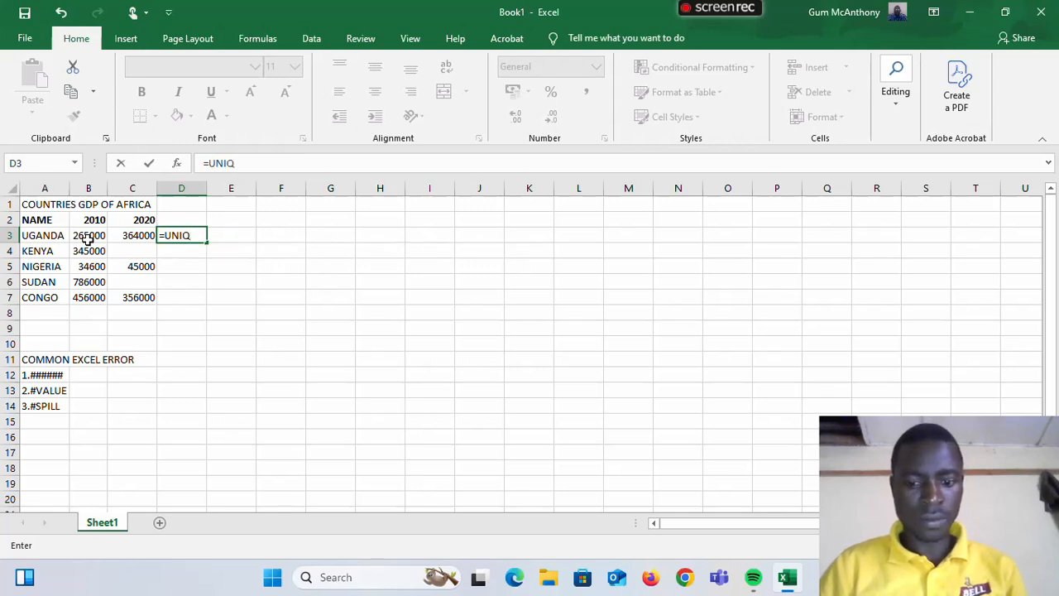
pyautogui.write('UE')
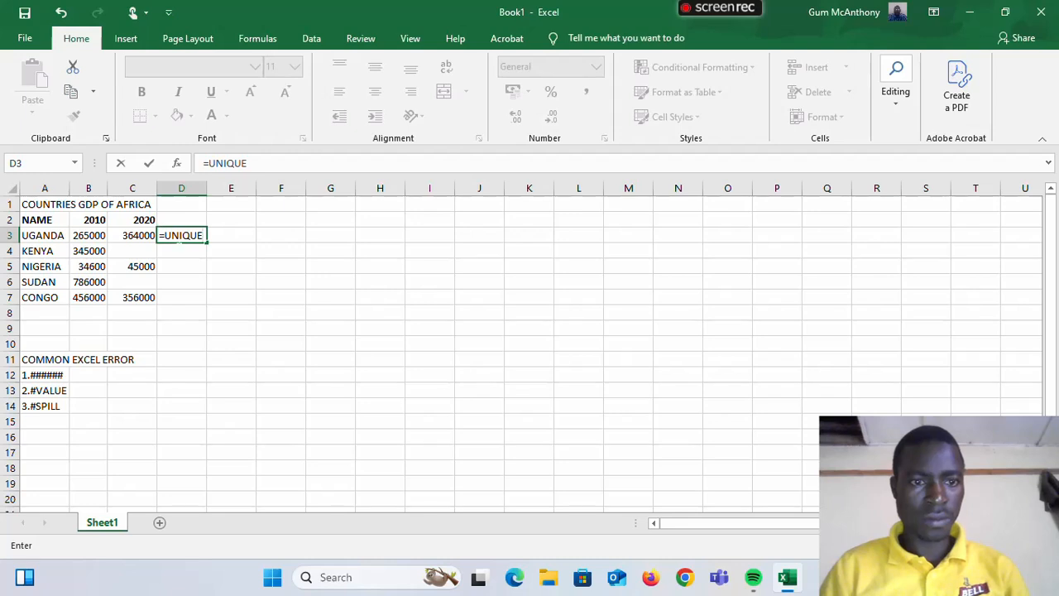
pyautogui.click(92, 236)
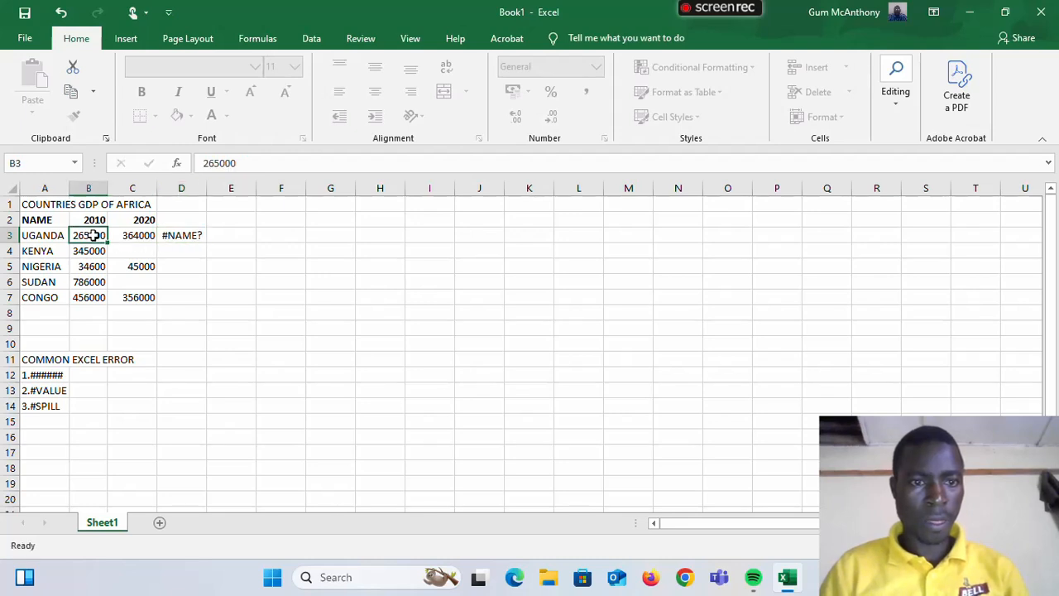
pyautogui.click(193, 237)
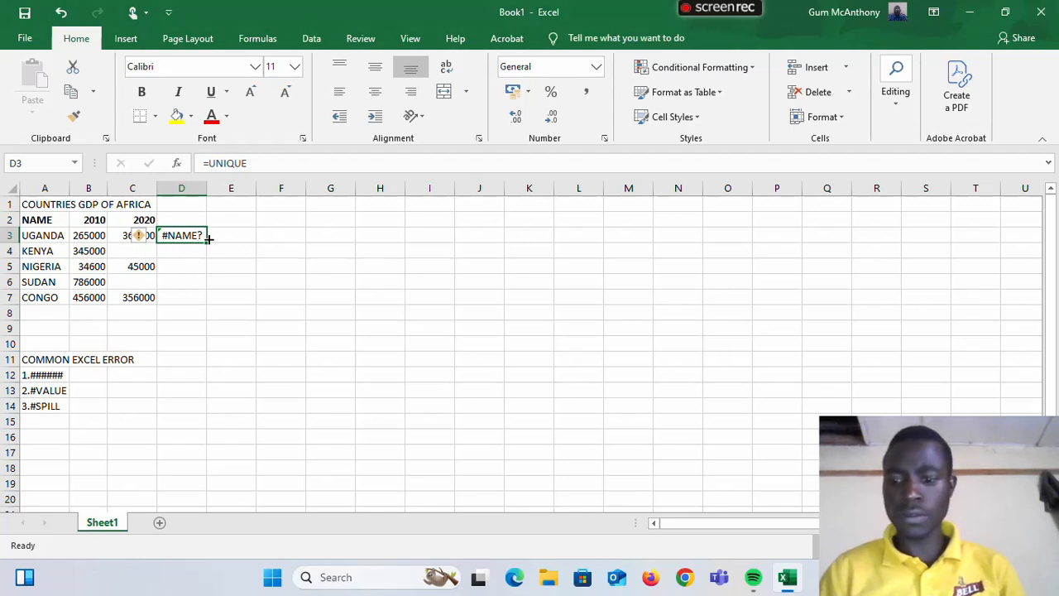
pyautogui.press('BackSpace')
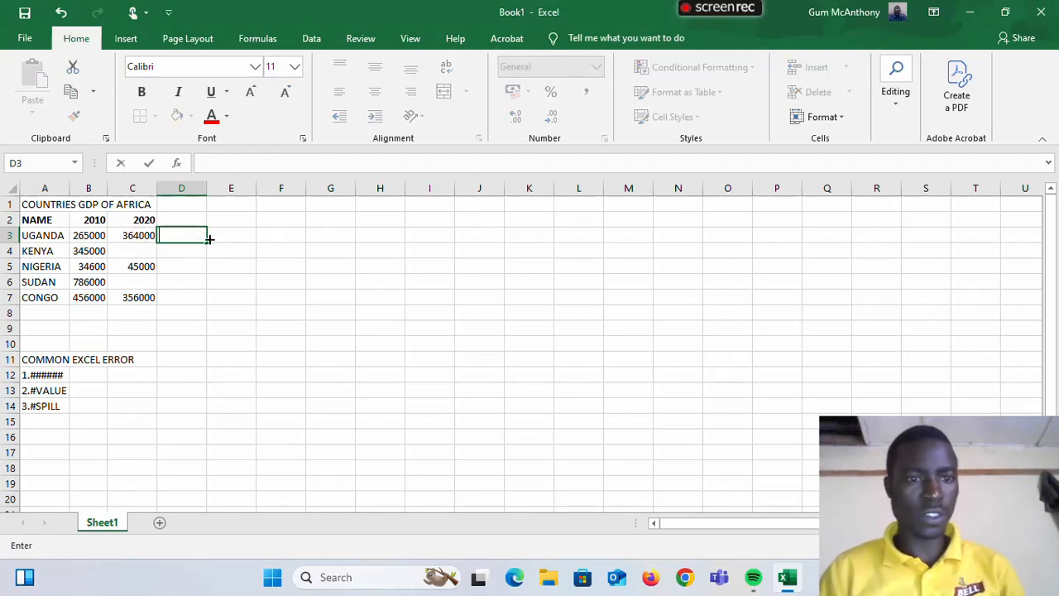
# Step: Replace the third entry of the common Excel error list in A14 with 3.NAME
pyautogui.click(42, 406)
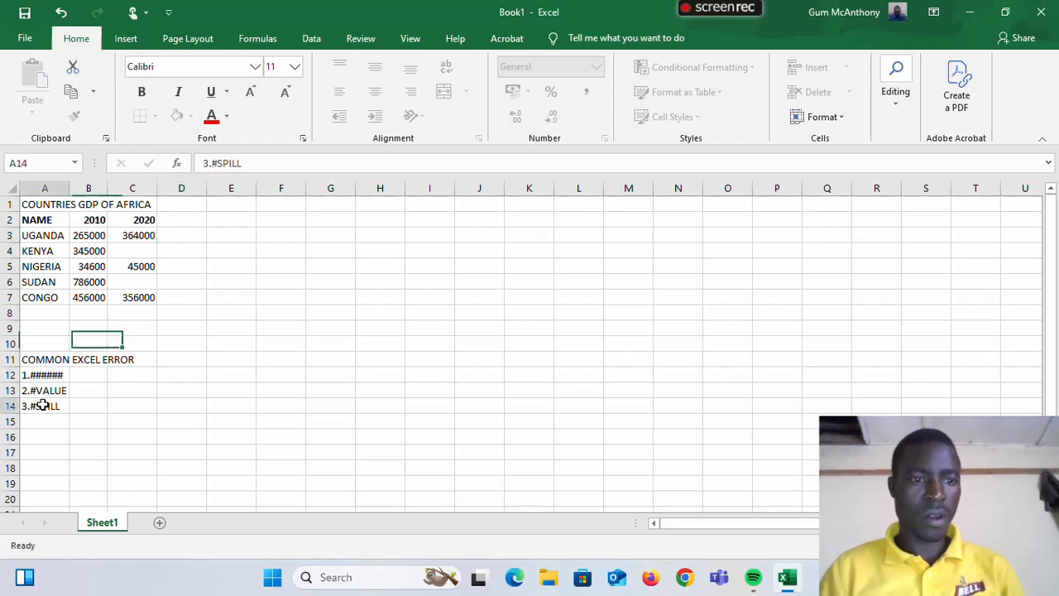
pyautogui.press('BackSpace')
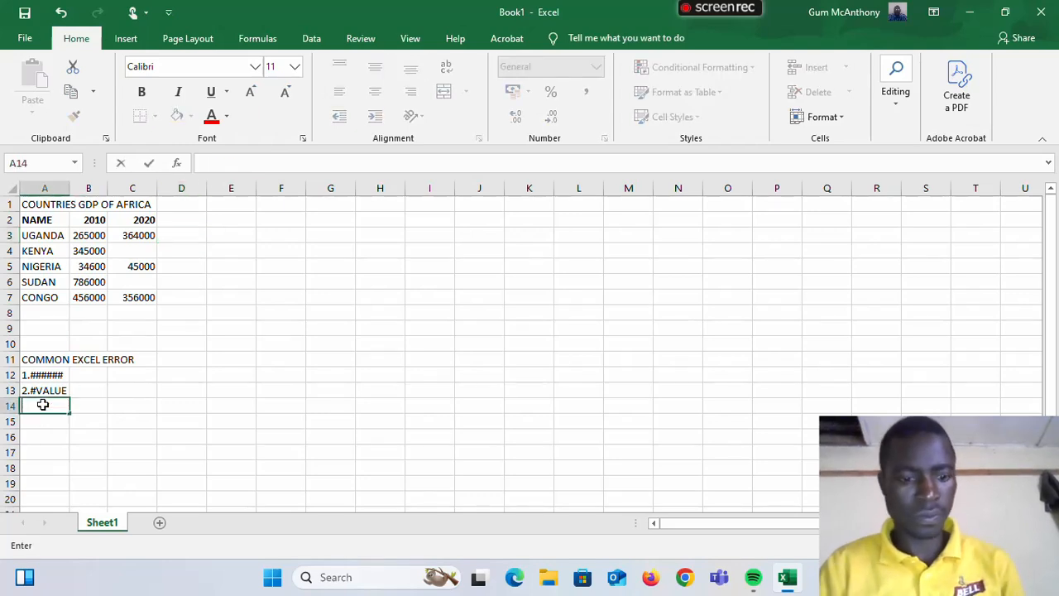
pyautogui.write('3.')
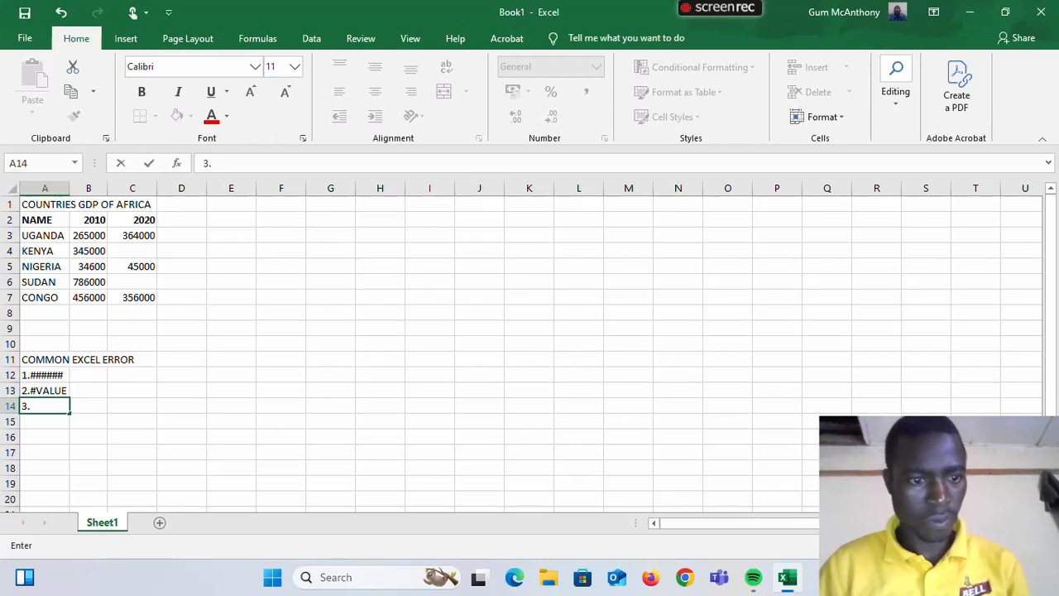
pyautogui.write('N')
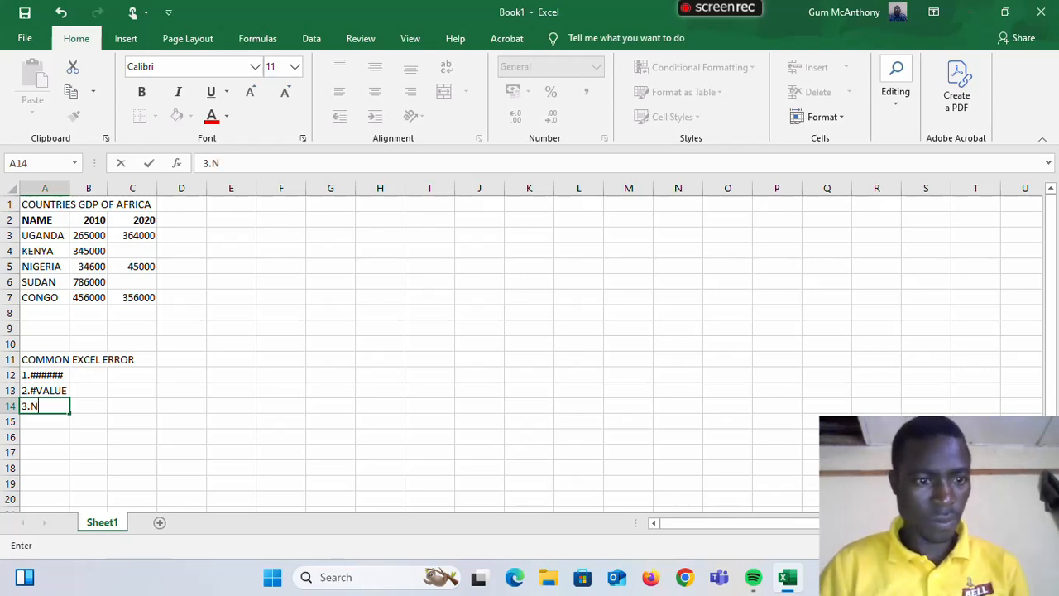
pyautogui.write('AM')
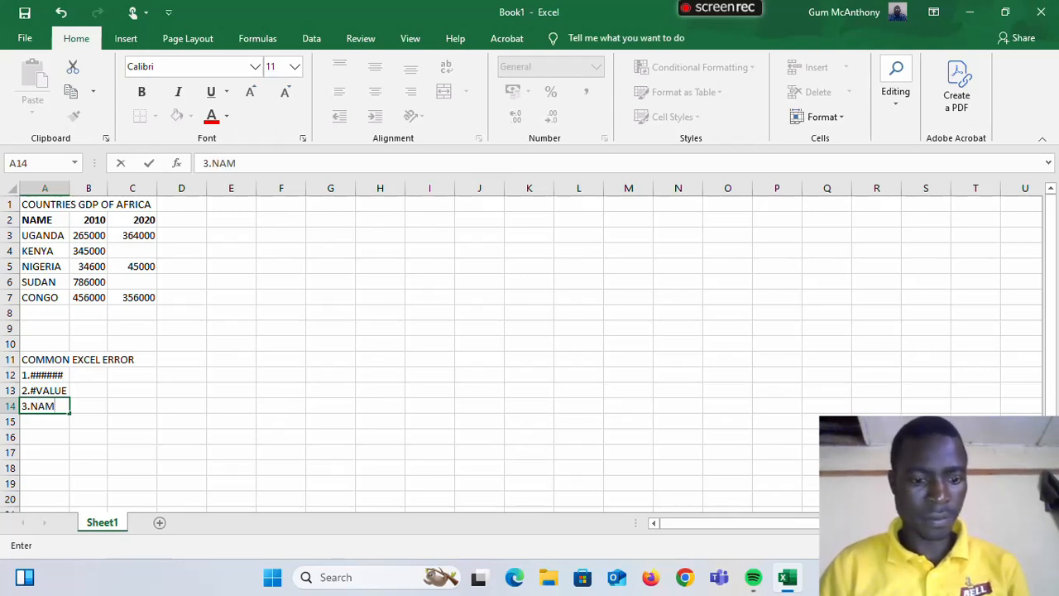
pyautogui.write('E')
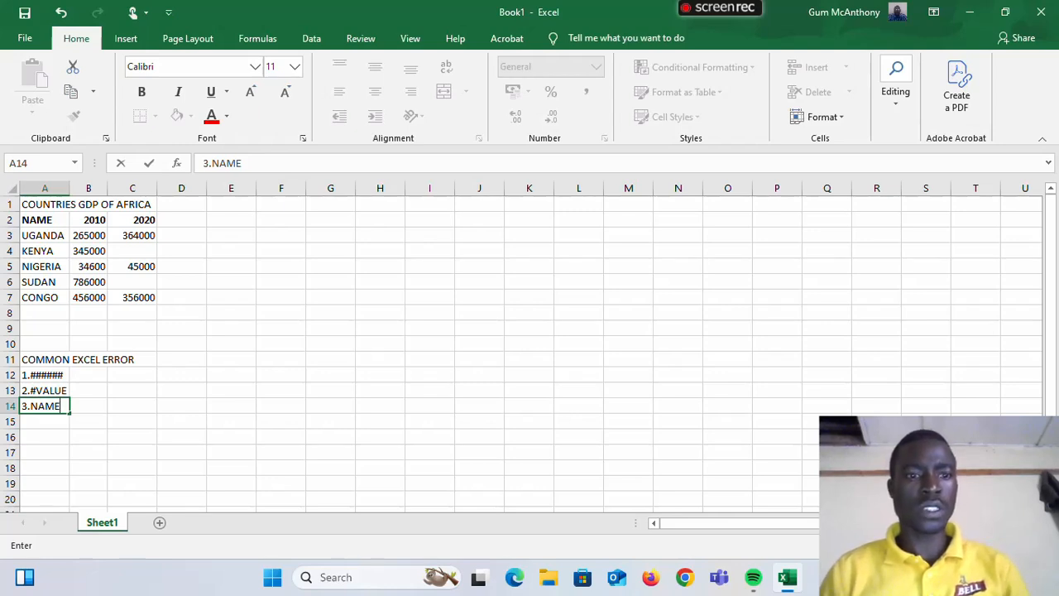
# Step: Try the formula =ADD in D3, beside UGANDA's 2020 value, and fill it down to CONGO's row in D7
pyautogui.click(174, 236)
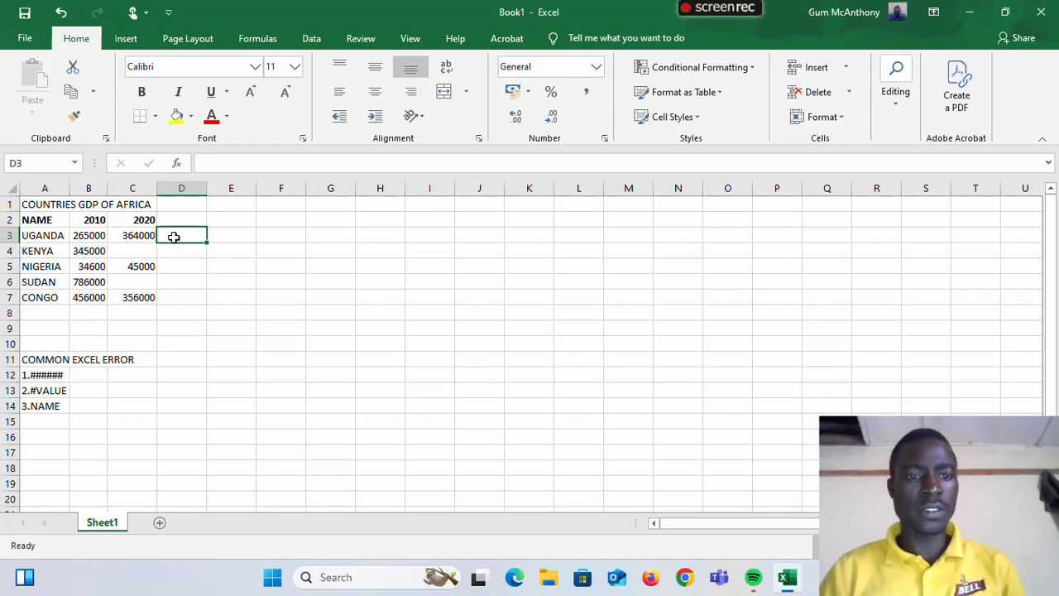
pyautogui.write('=')
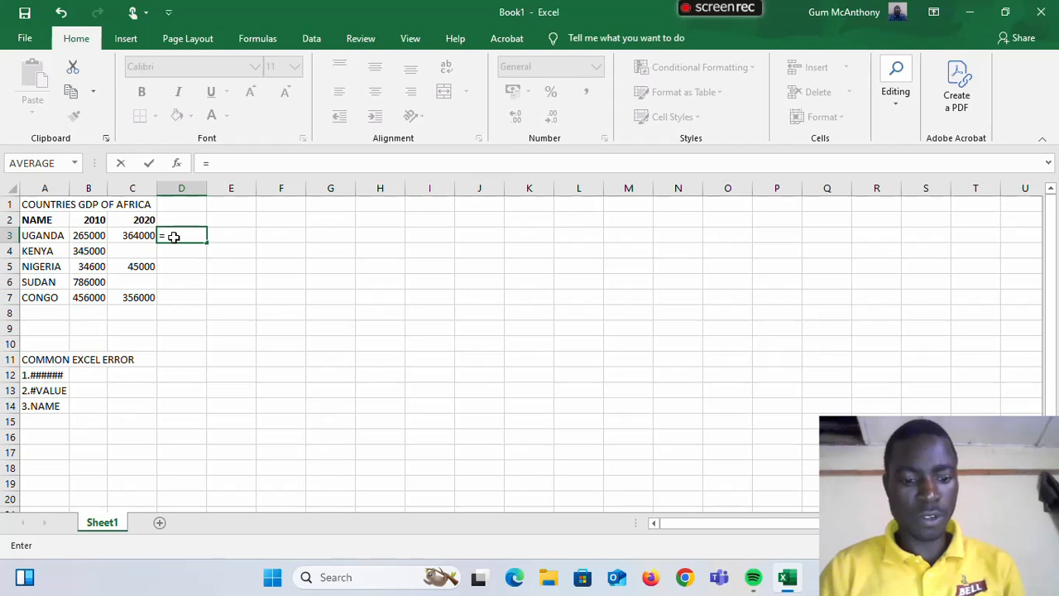
pyautogui.write('A')
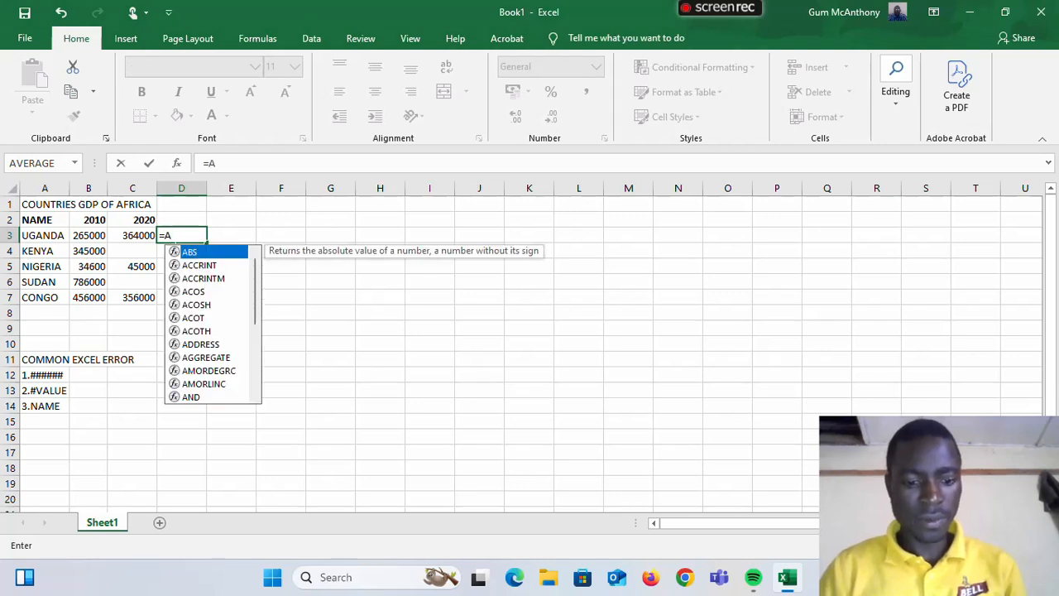
pyautogui.write('DD')
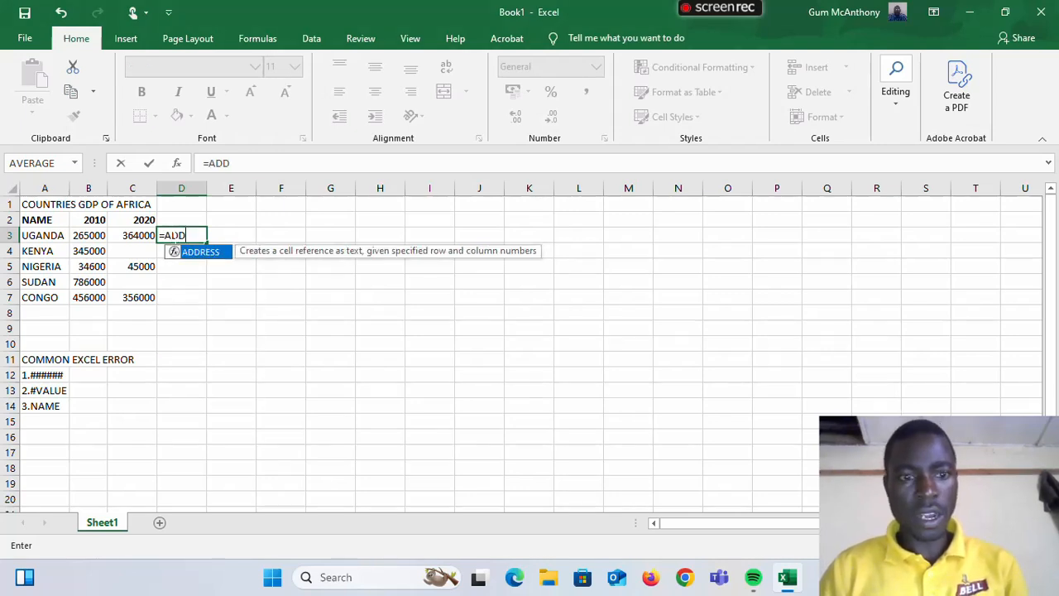
pyautogui.click(94, 236)
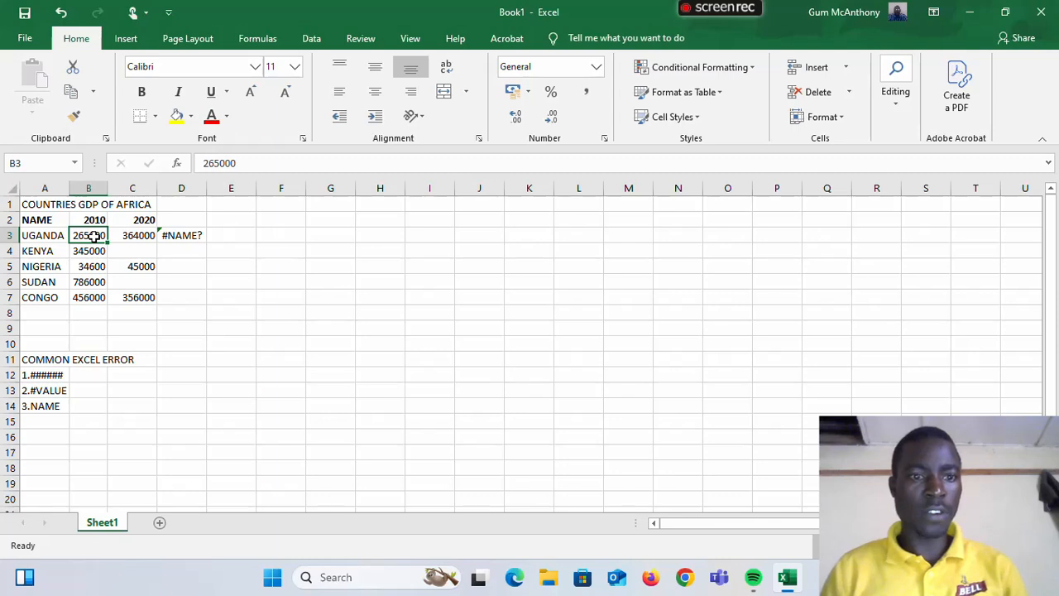
pyautogui.click(194, 238)
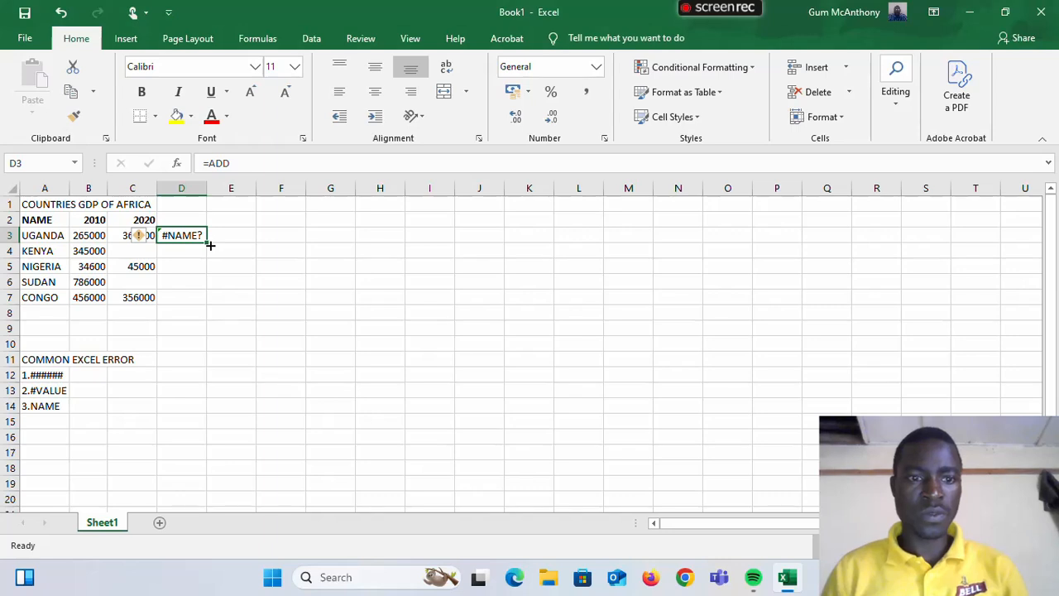
pyautogui.doubleClick(207, 244)
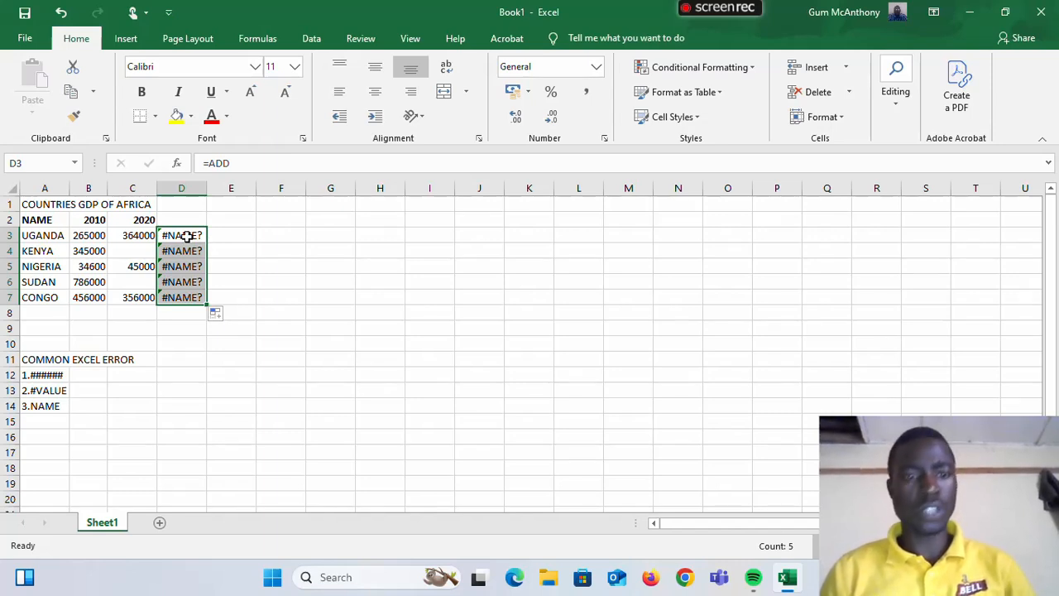
# Step: Delete cells D3 to D7 holding the =ADD formulas with the Shift cells left option, and select D3
pyautogui.rightClick(187, 236)
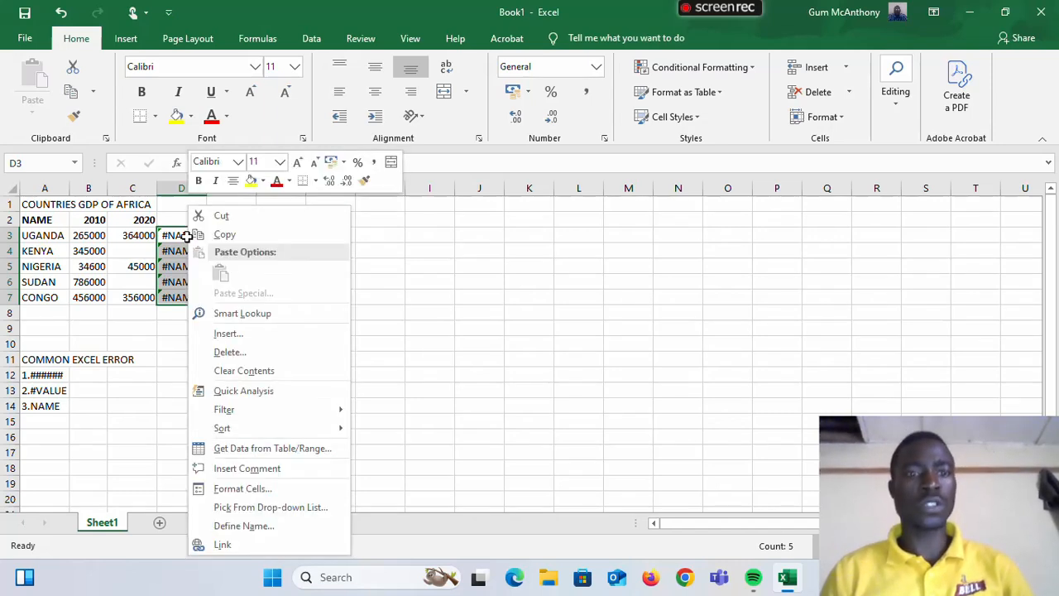
pyautogui.click(226, 352)
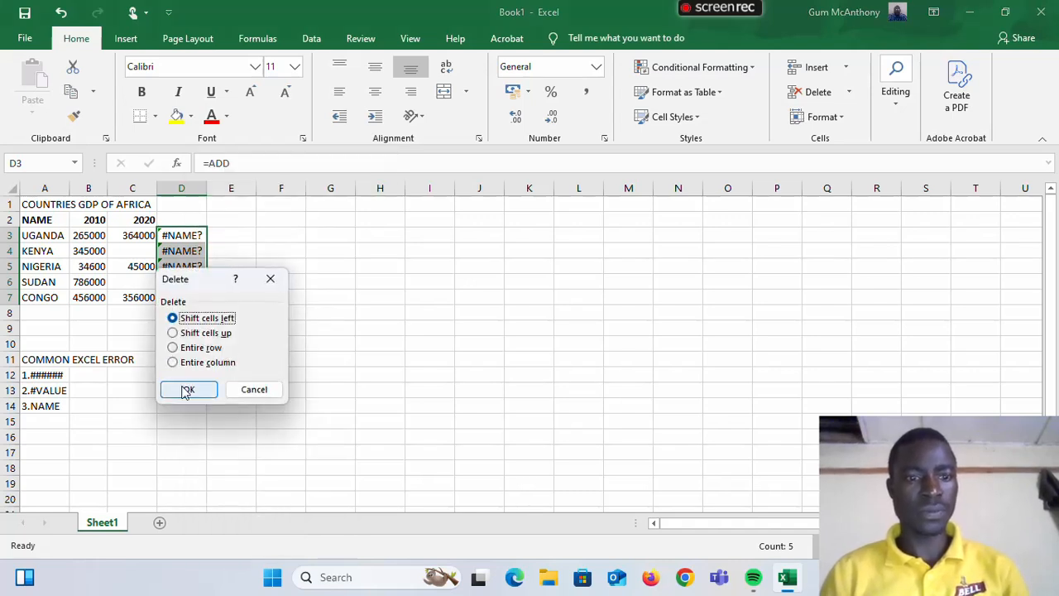
pyautogui.click(186, 395)
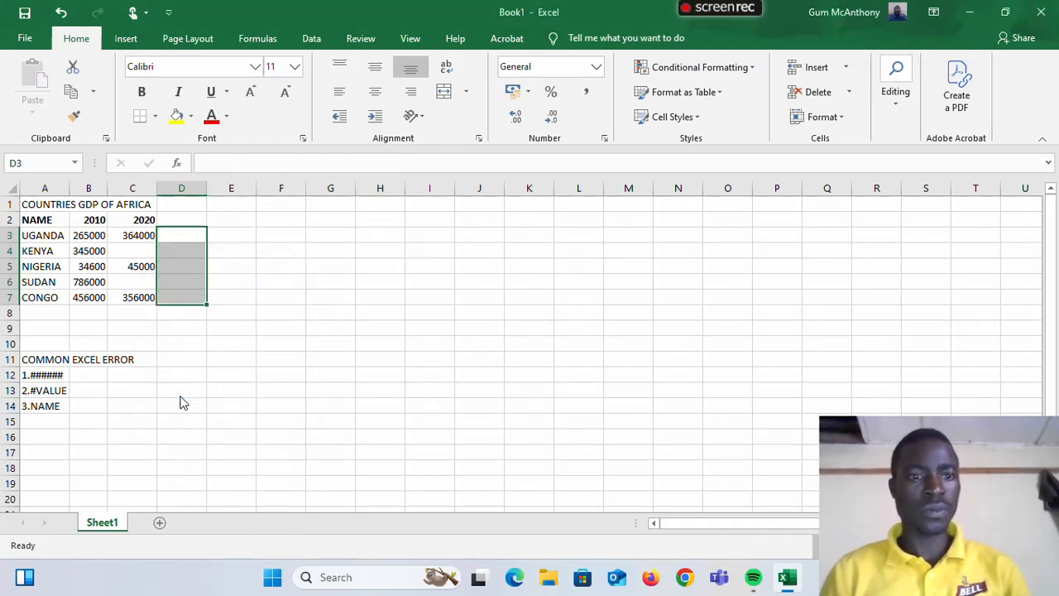
pyautogui.click(177, 236)
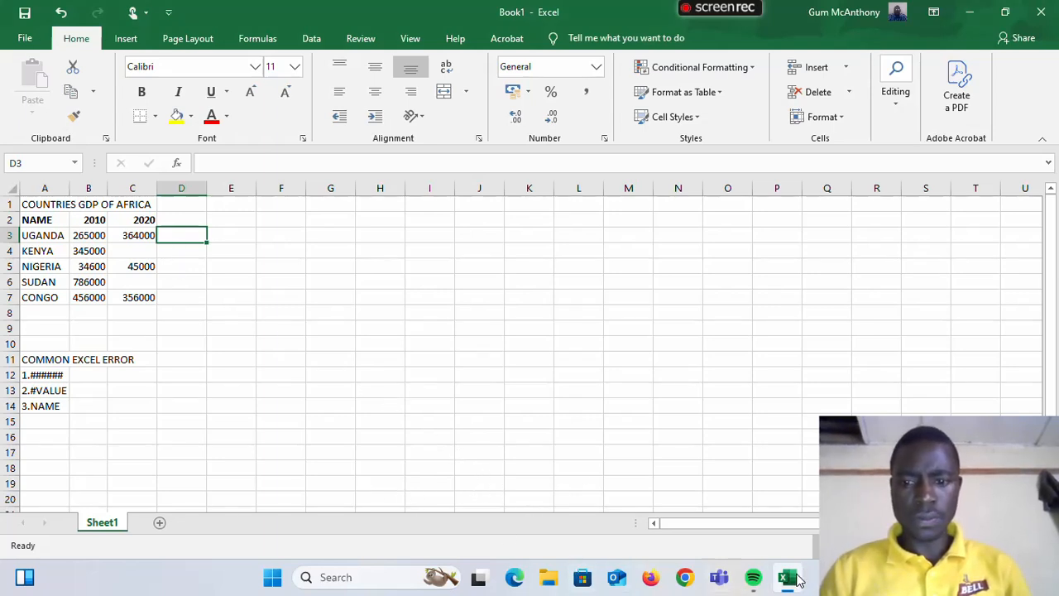
pyautogui.click(859, 578)
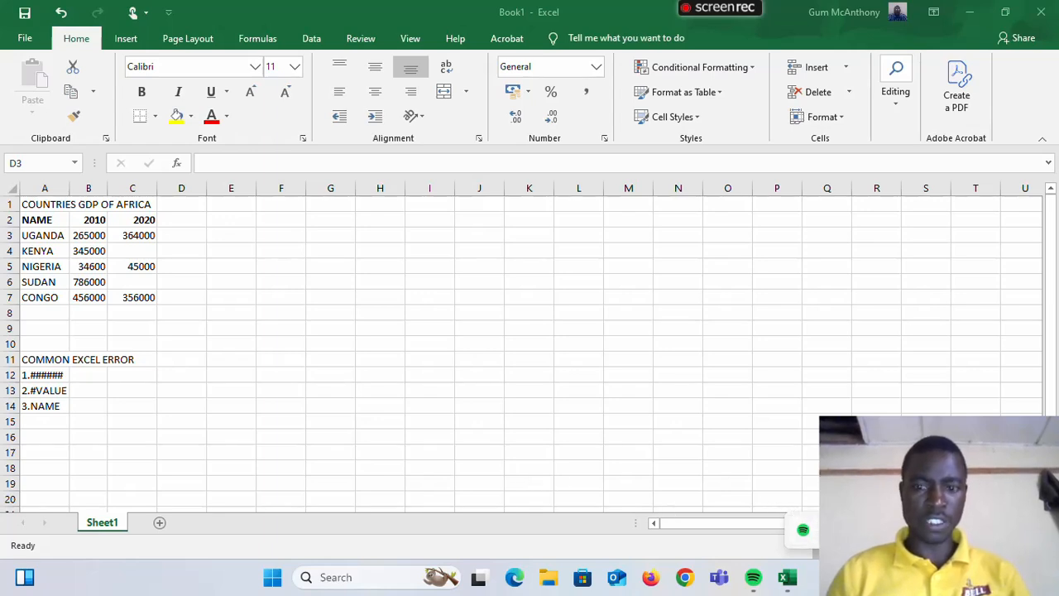
pyautogui.click(837, 530)
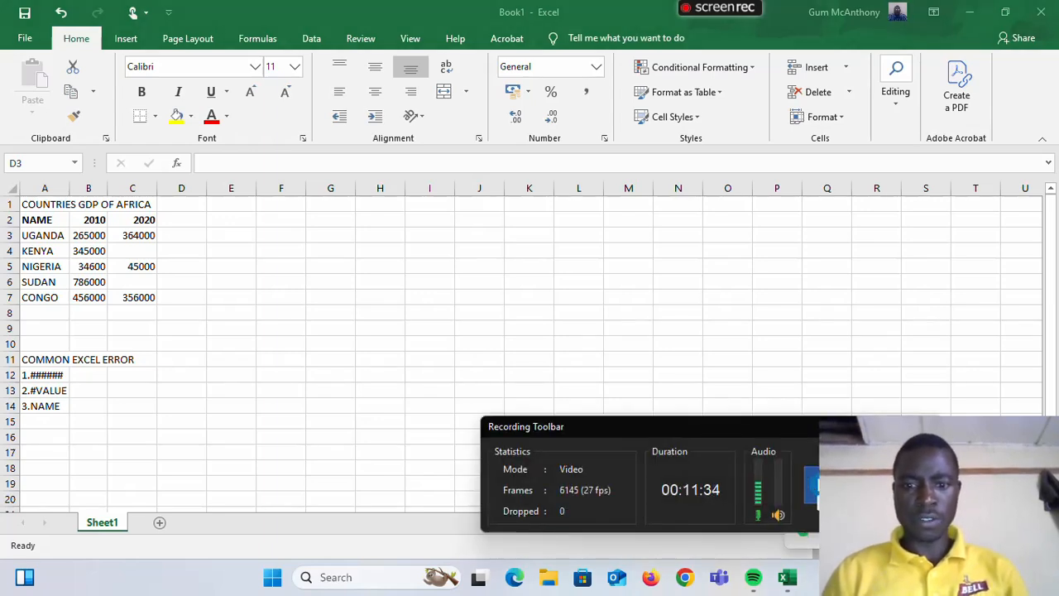